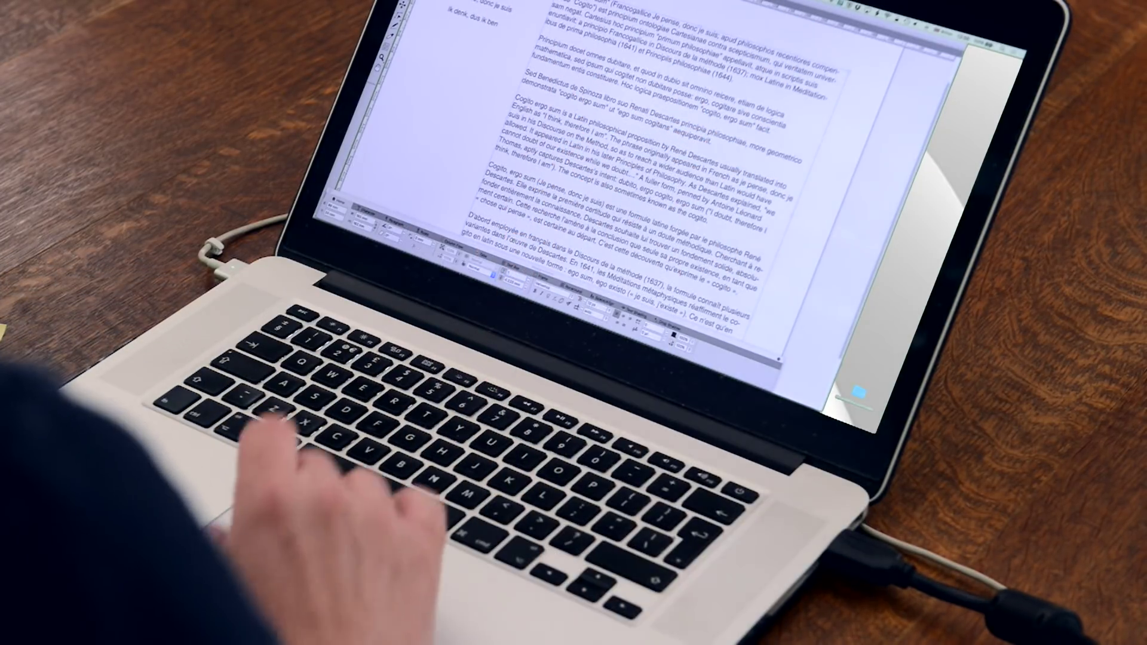
pyautogui.scroll(-3, 663, 192)
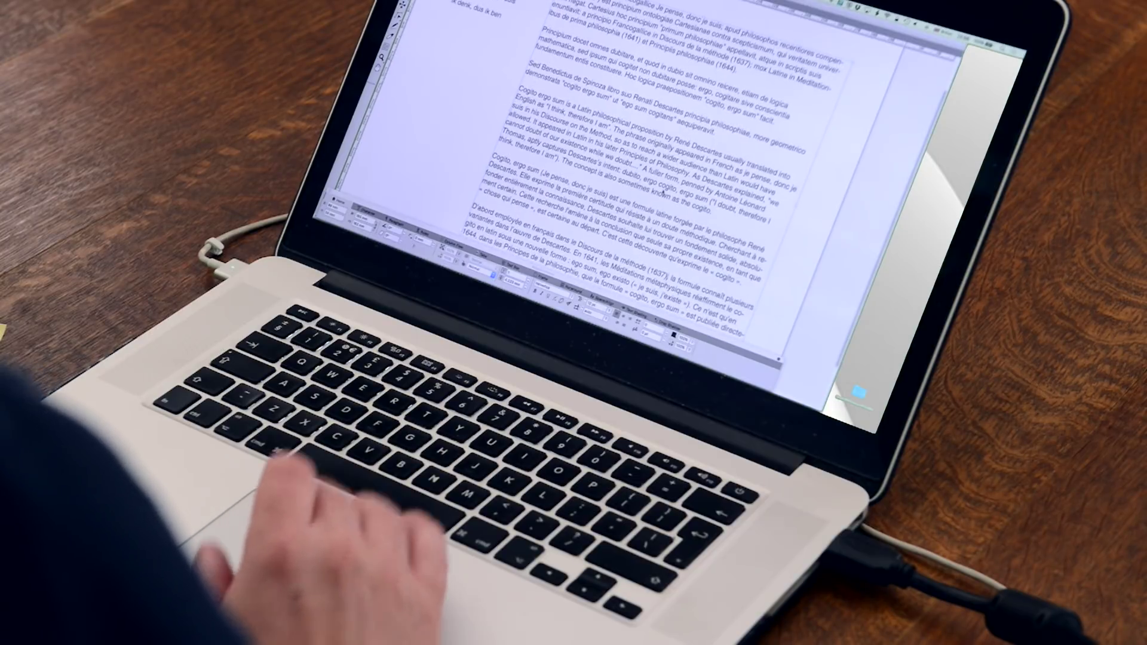
pyautogui.scroll(2, 662, 193)
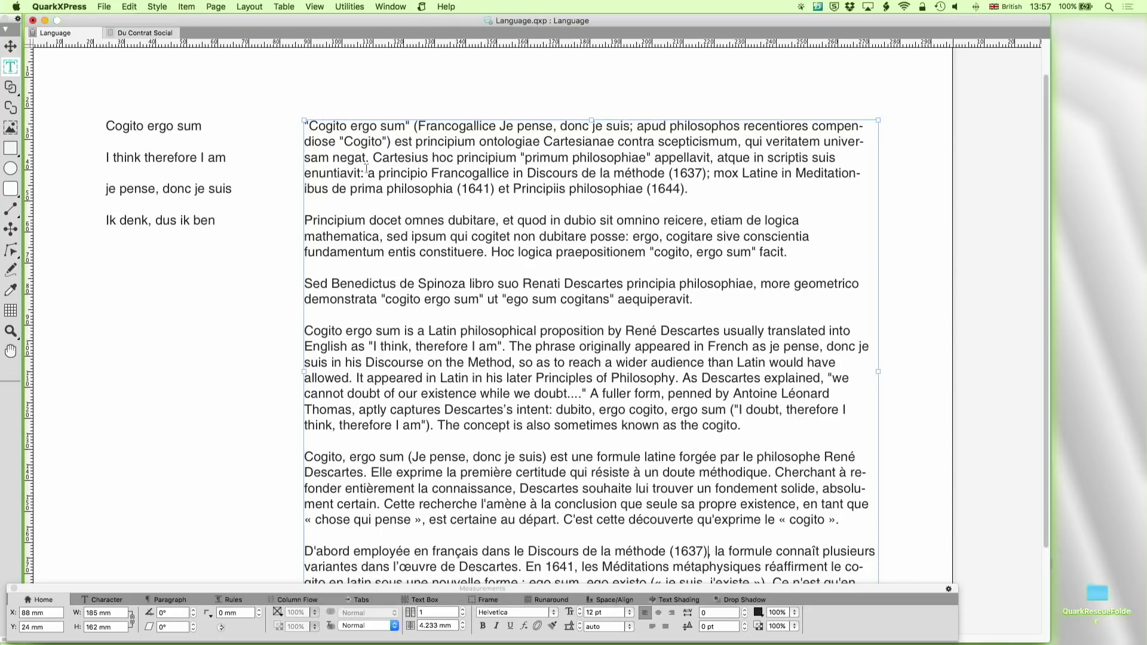
# Set the character language of the quoted phrase "Cogito ergo sum" opening the main text box to None.
pyautogui.moveTo(405, 127); pyautogui.dragTo(308, 128)
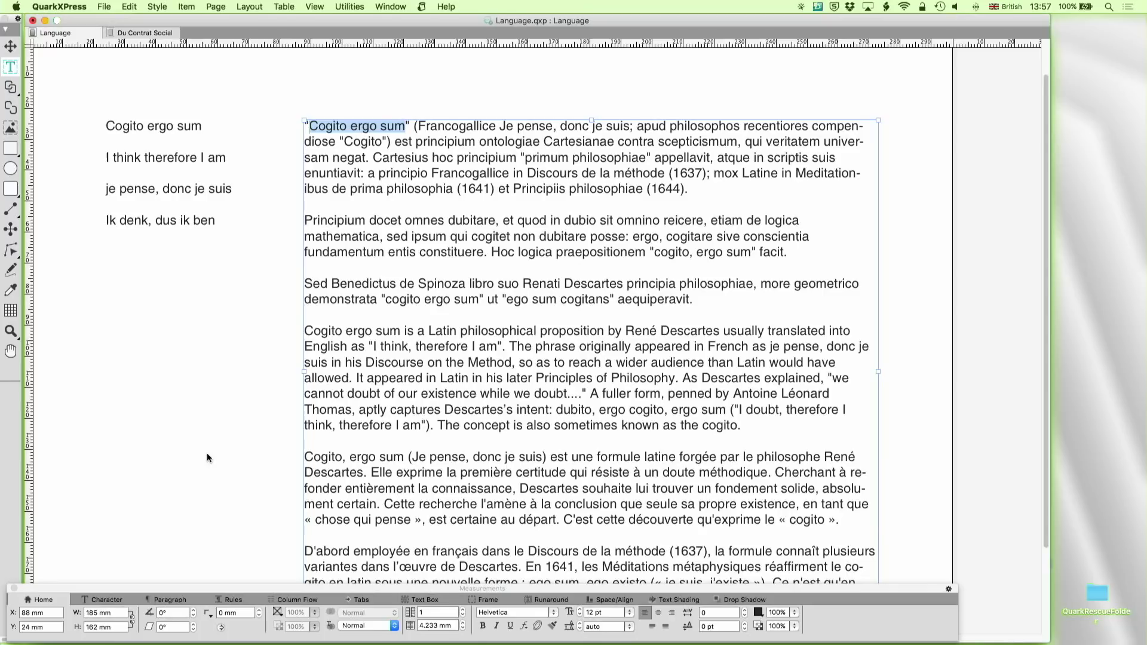
pyautogui.click(105, 600)
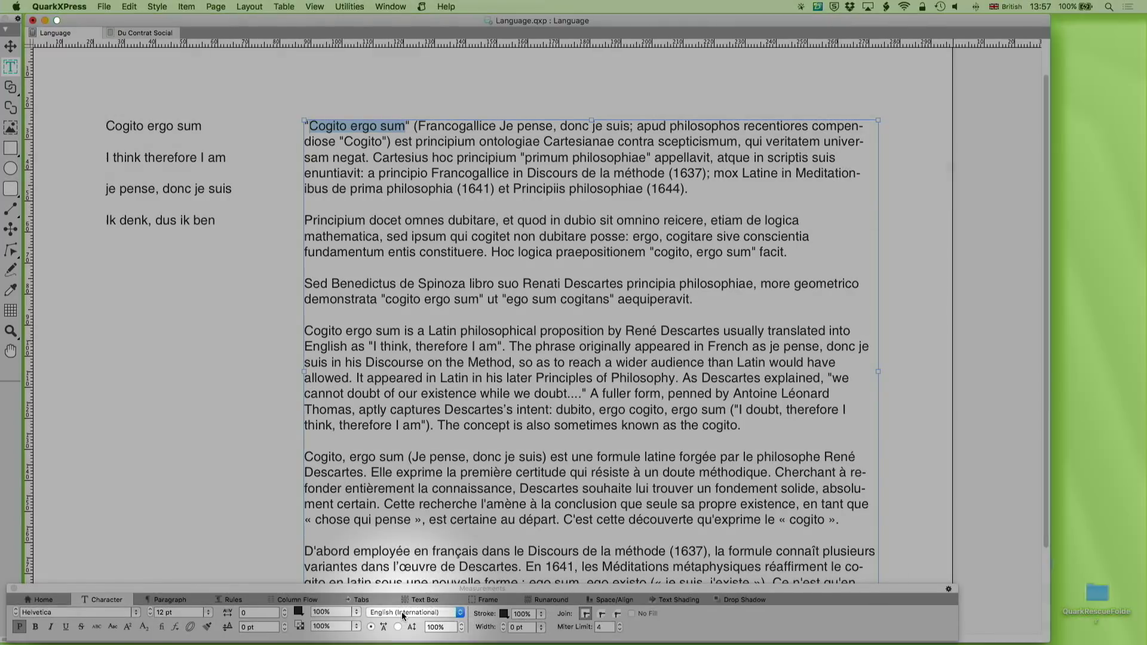
pyautogui.click(404, 616)
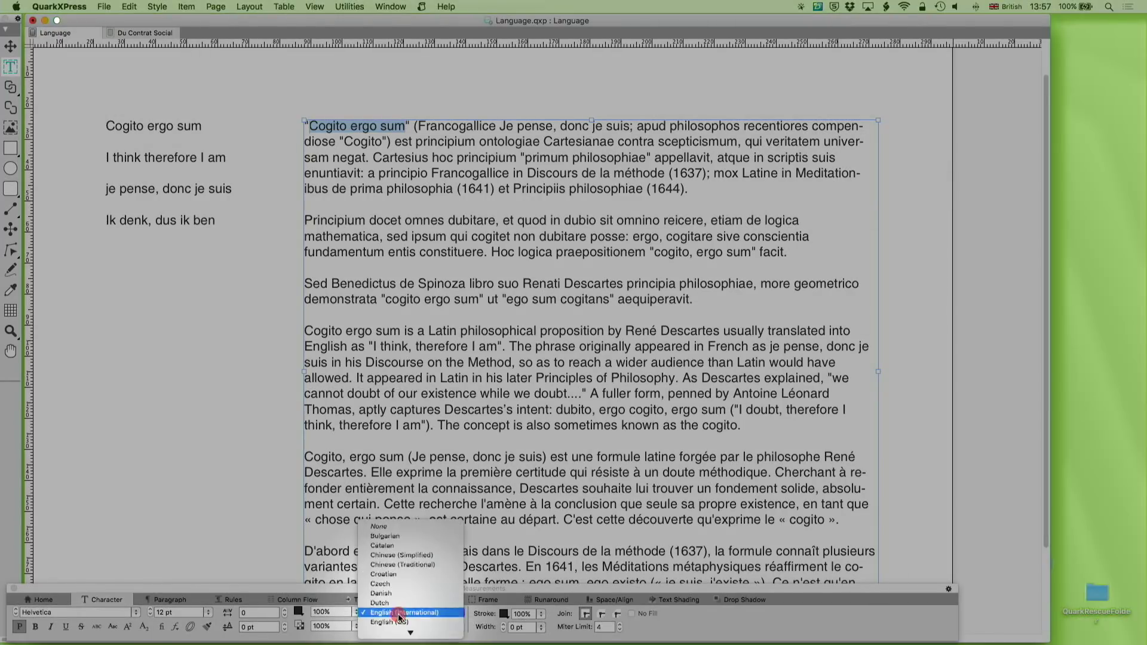
pyautogui.scroll(-5, 412, 574)
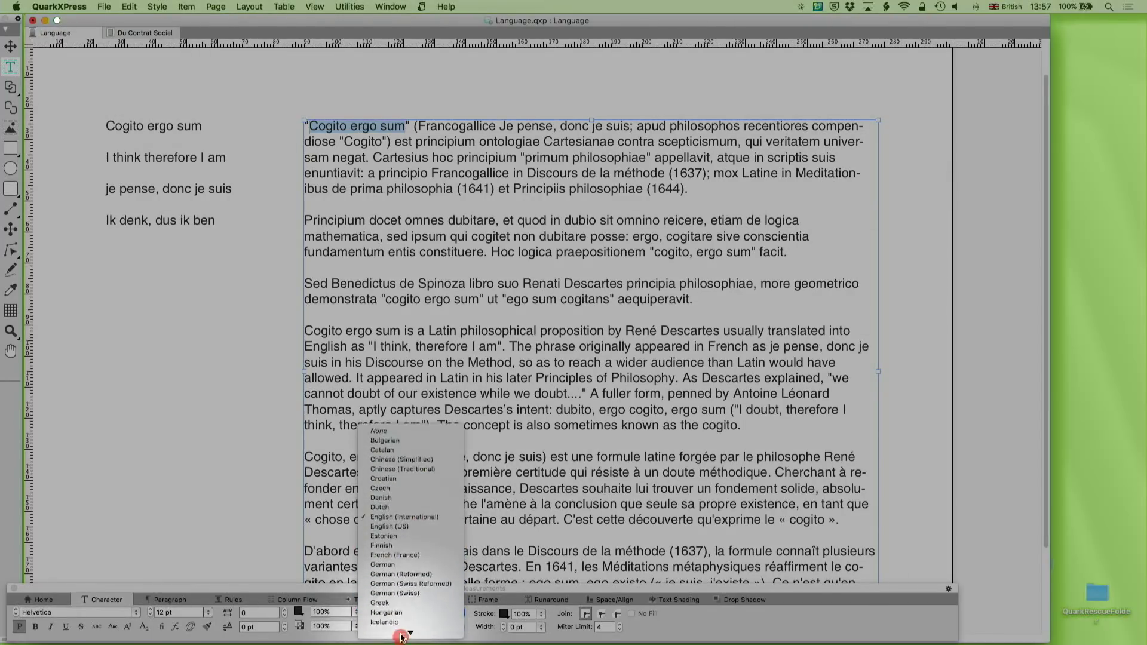
pyautogui.moveTo(412, 635)
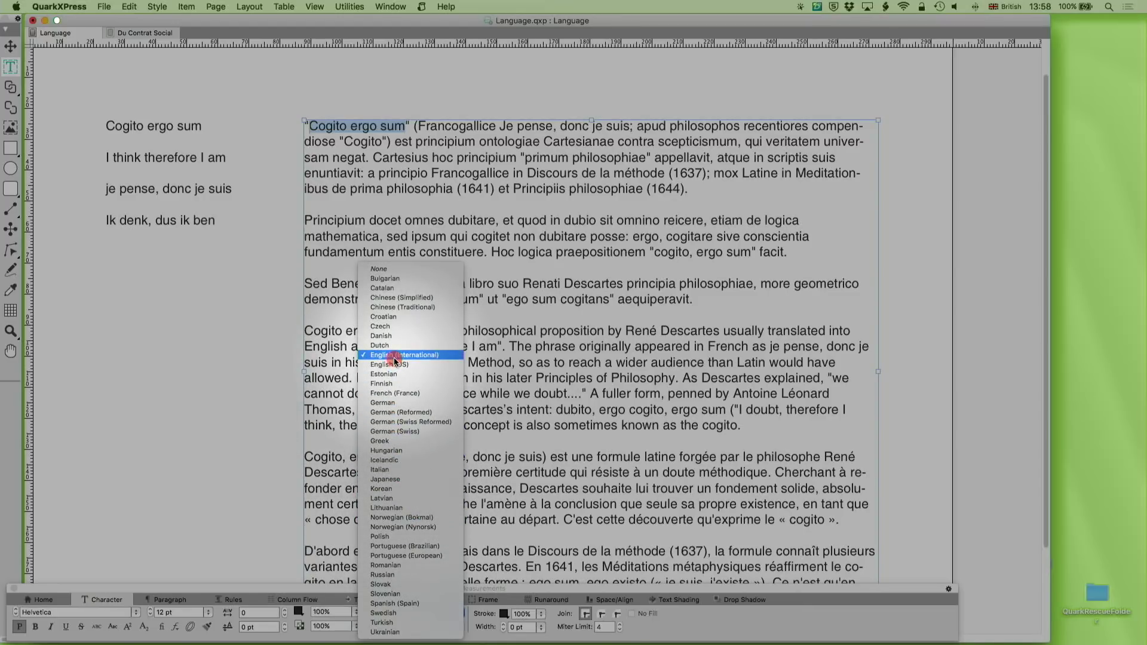
pyautogui.click(400, 269)
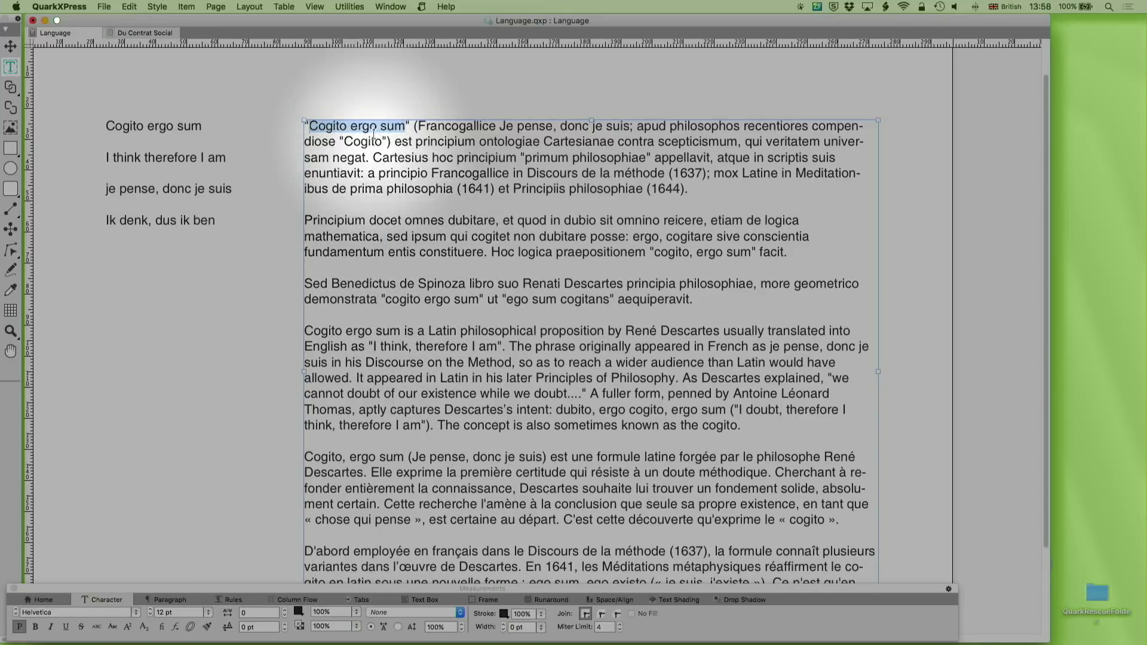
pyautogui.click(358, 8)
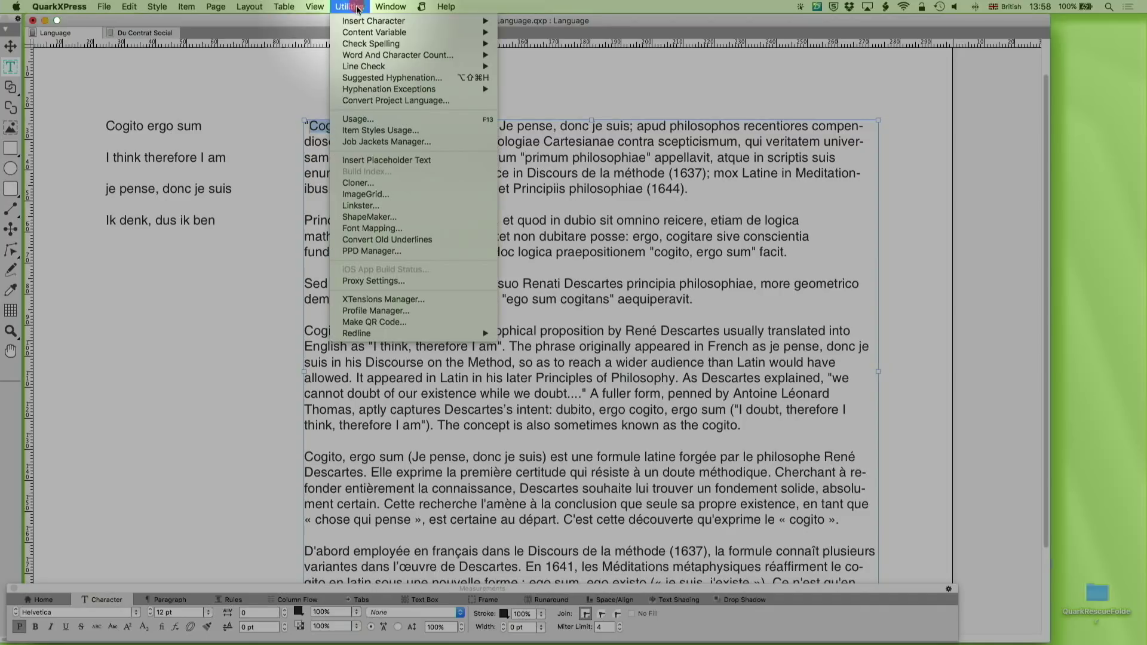
pyautogui.click(347, 87)
pyautogui.click(434, 83)
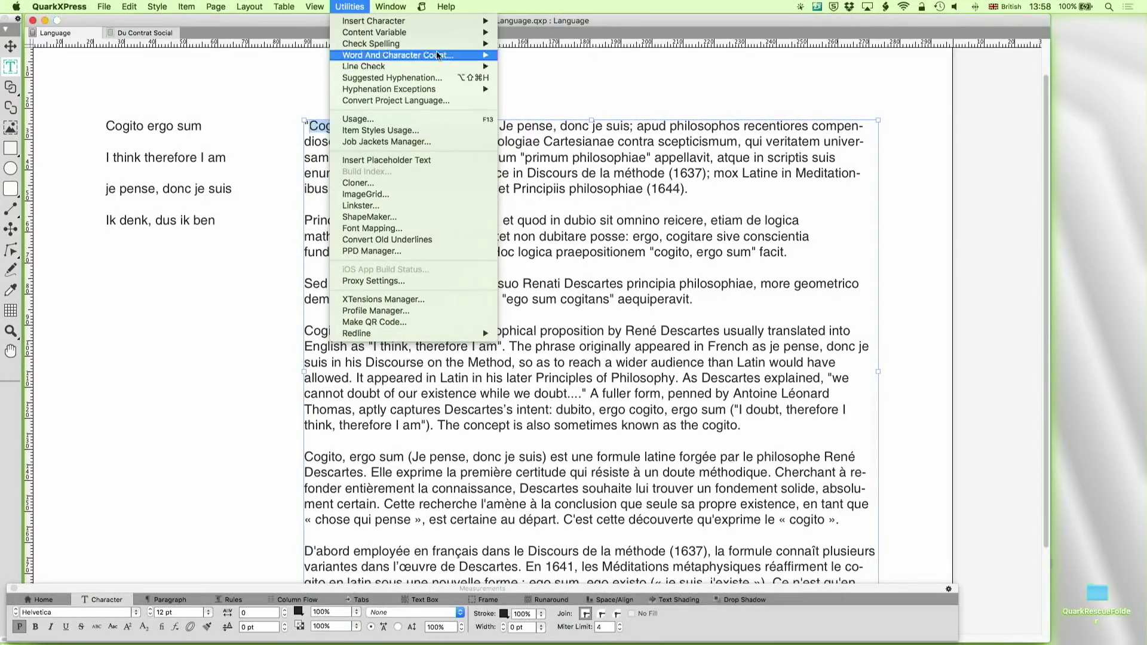
pyautogui.moveTo(439, 46)
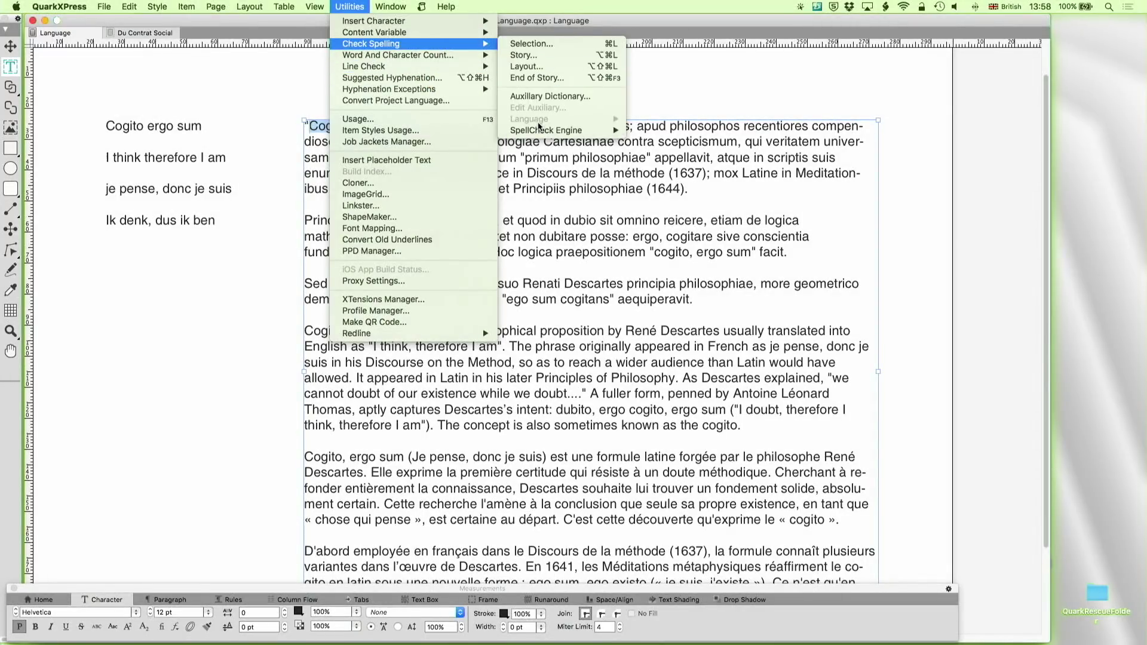
pyautogui.moveTo(540, 132)
pyautogui.click(600, 242)
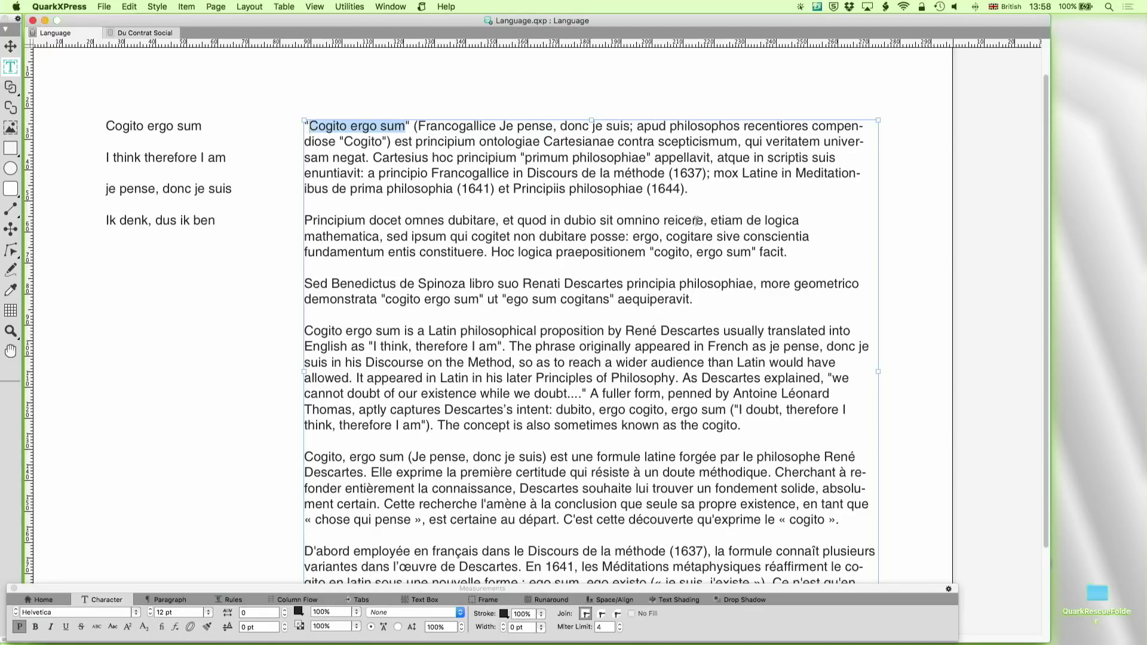
# Set the language of the three Latin paragraphs in the main text box to None.
pyautogui.moveTo(715, 306); pyautogui.dragTo(276, 88)
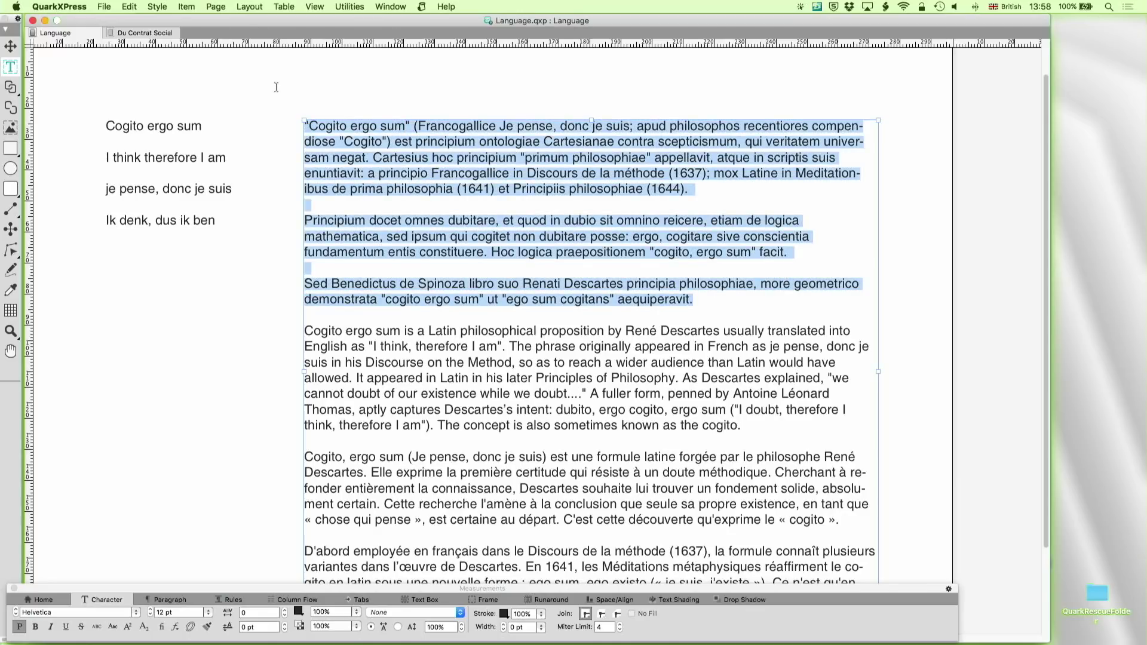
pyautogui.click(392, 612)
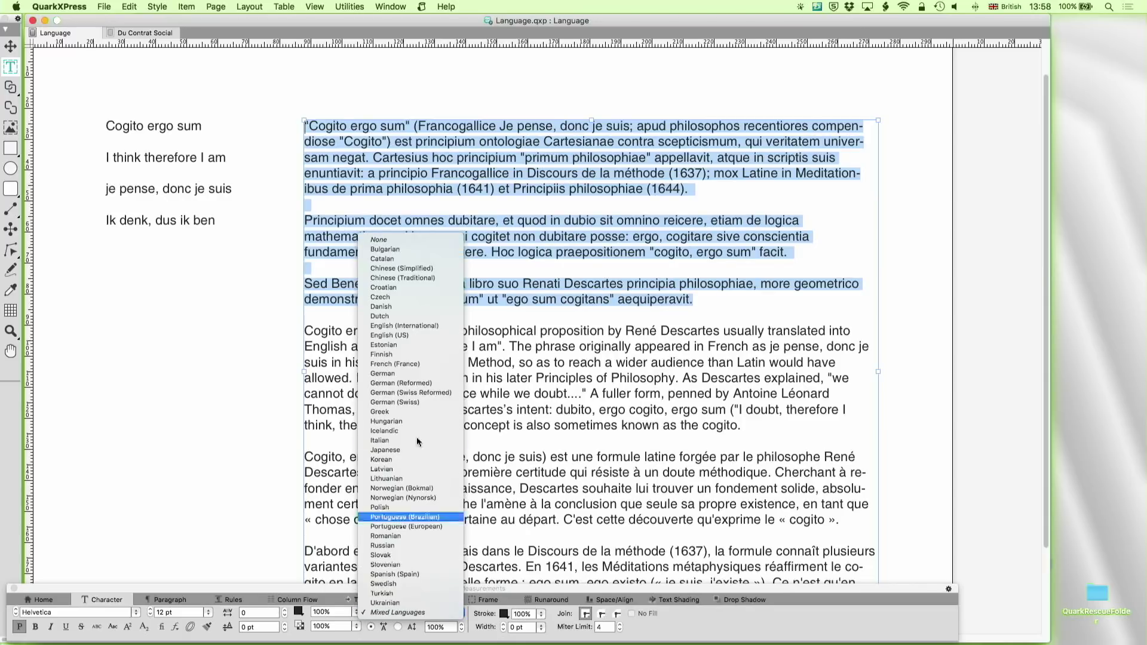
pyautogui.click(388, 239)
pyautogui.click(437, 441)
# Set the language of the English paragraph beginning "Cogito ergo sum is a Latin philosophical proposition" to English (International).
pyautogui.scroll(-2, 440, 454)
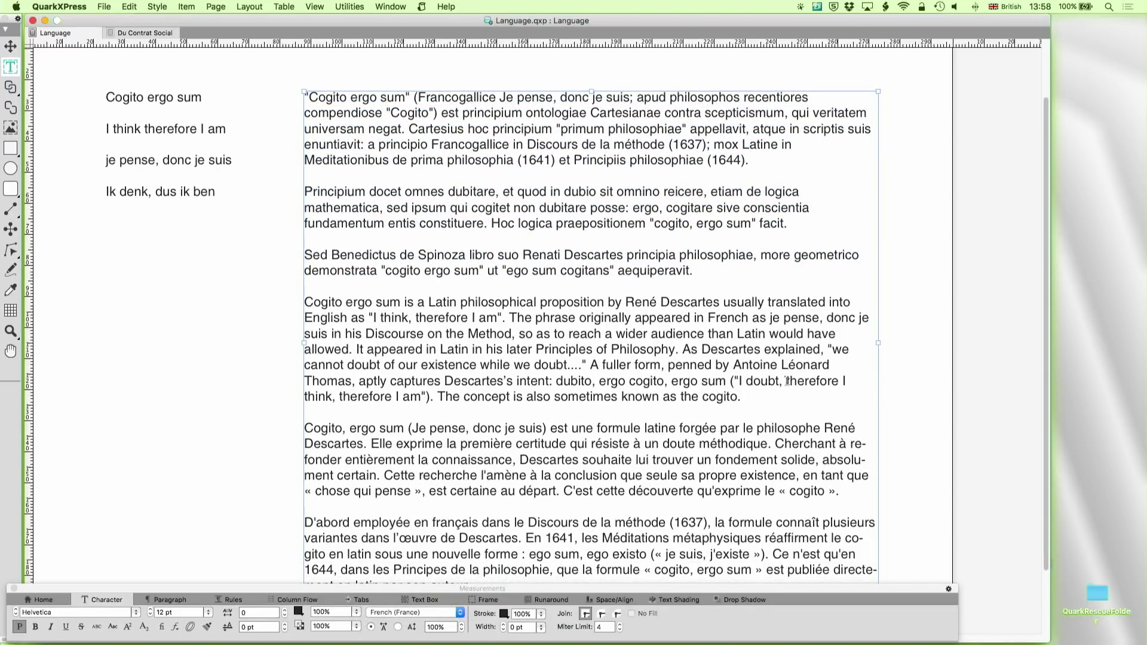
pyautogui.moveTo(742, 397); pyautogui.dragTo(305, 302)
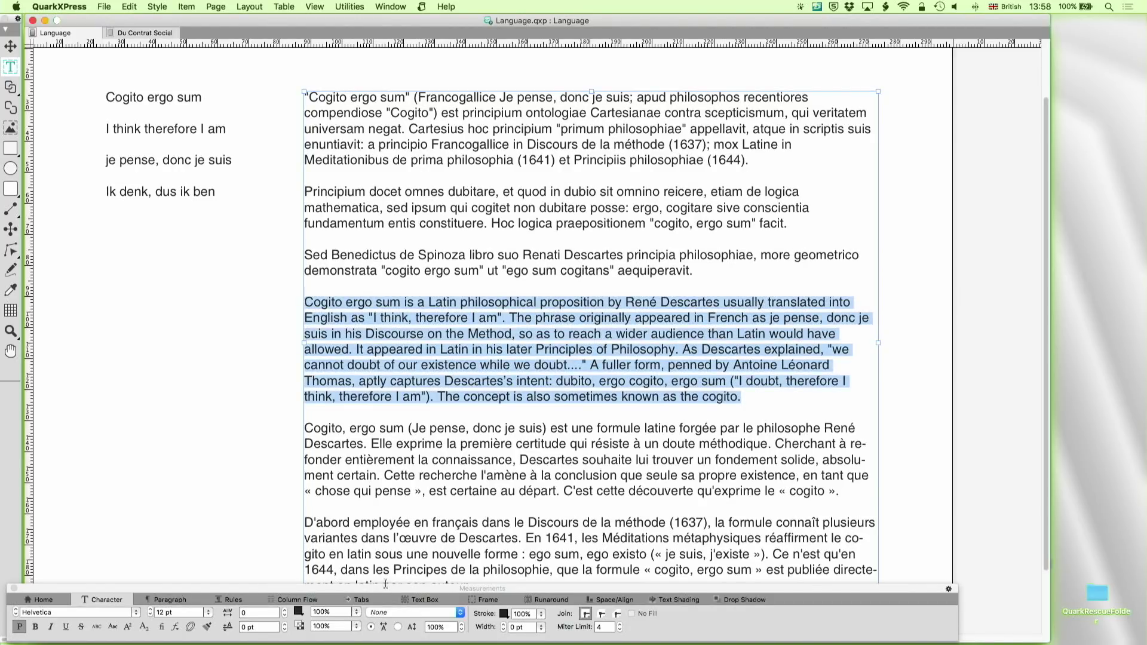
pyautogui.click(393, 613)
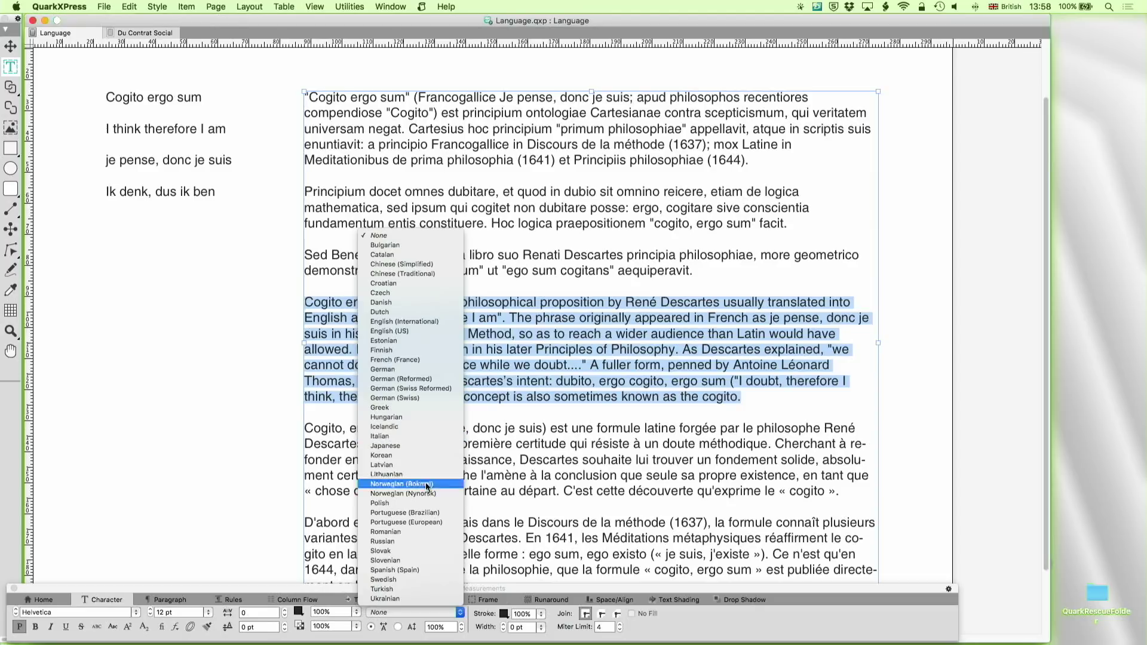
pyautogui.click(414, 321)
# Select the two French paragraphs ending the main text box and keep their language as French (France).
pyautogui.scroll(-2, 501, 508)
pyautogui.scroll(-2, 500, 508)
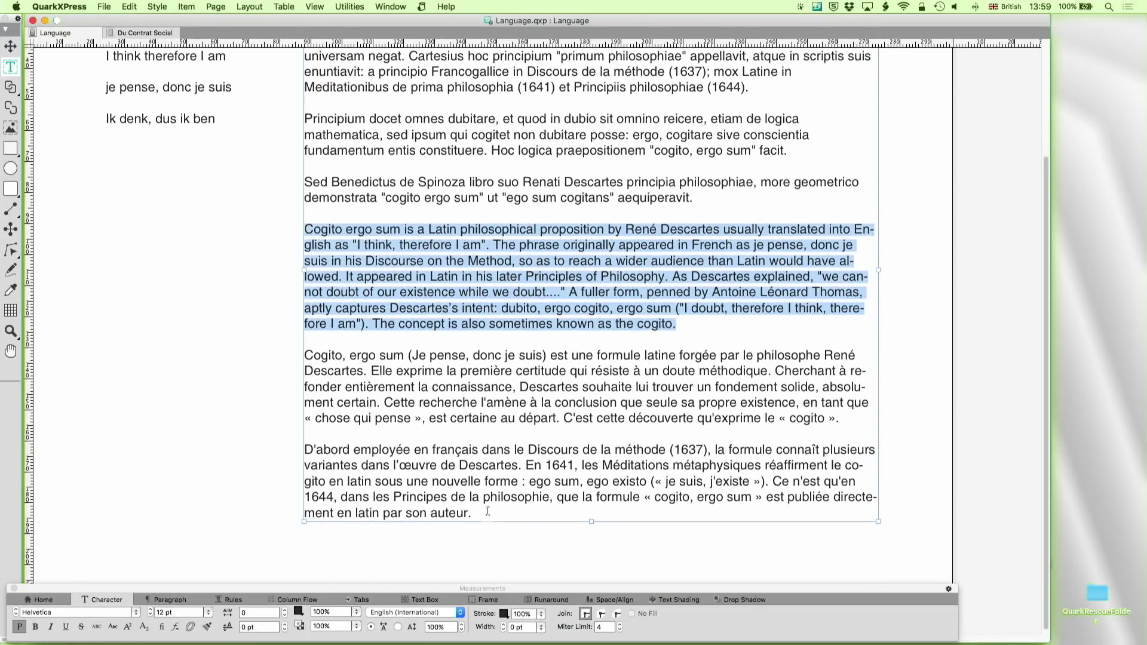
pyautogui.moveTo(471, 512); pyautogui.dragTo(309, 341)
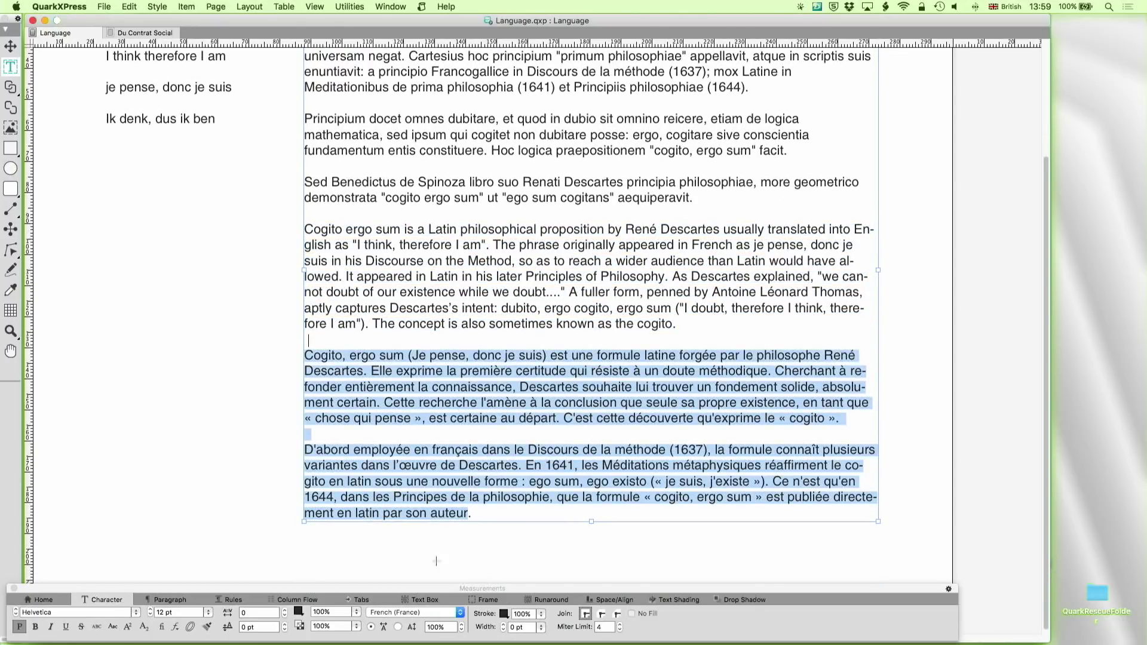
pyautogui.click(442, 613)
pyautogui.click(442, 612)
# Set the language of the line "Ik denk, dus ik ben" in the narrow text box to Dutch.
pyautogui.scroll(2, 430, 341)
pyautogui.moveTo(218, 193); pyautogui.dragTo(96, 191)
pyautogui.click(411, 613)
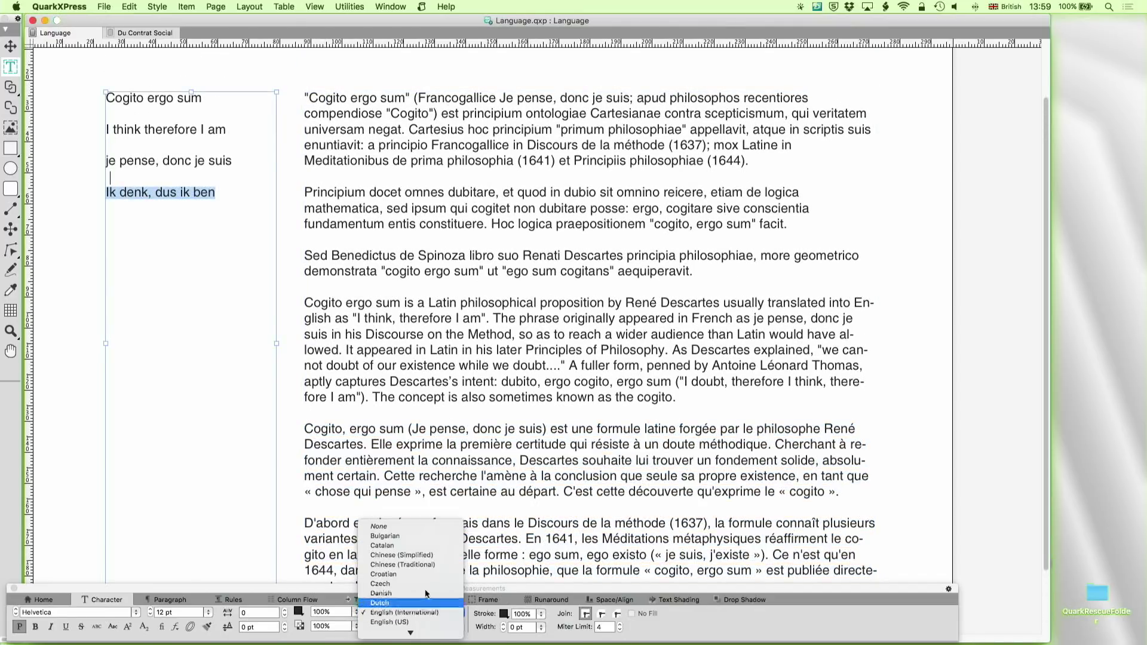
pyautogui.click(416, 509)
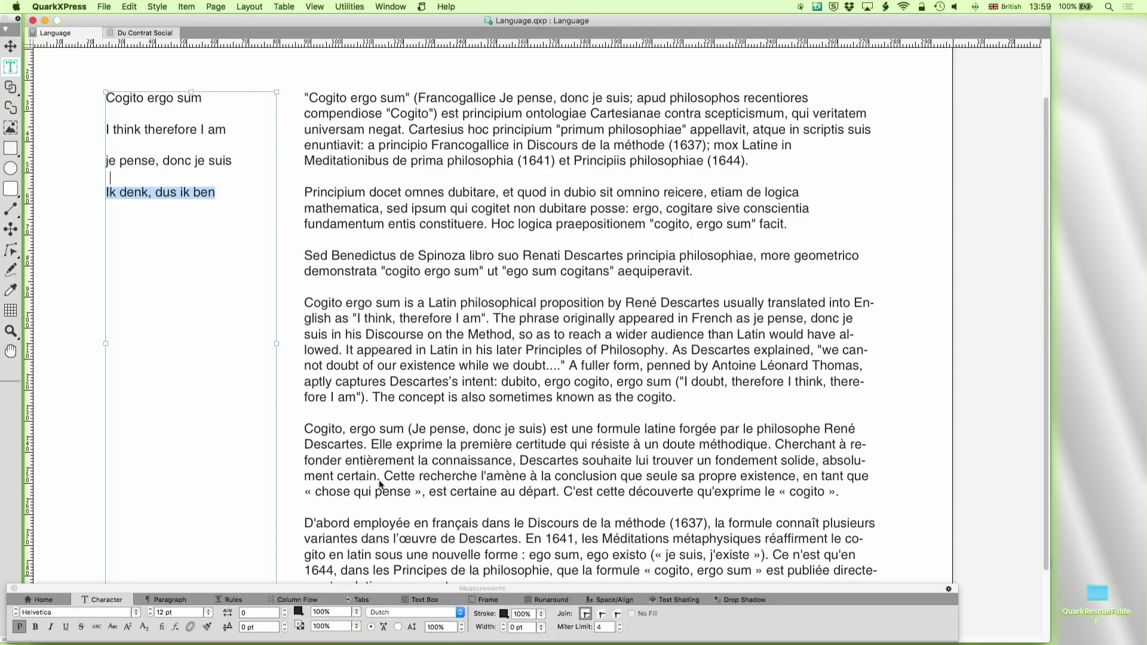
# Set the language of the line "je pense, donc je suis" in the narrow text box to French (France).
pyautogui.moveTo(235, 160); pyautogui.dragTo(99, 158)
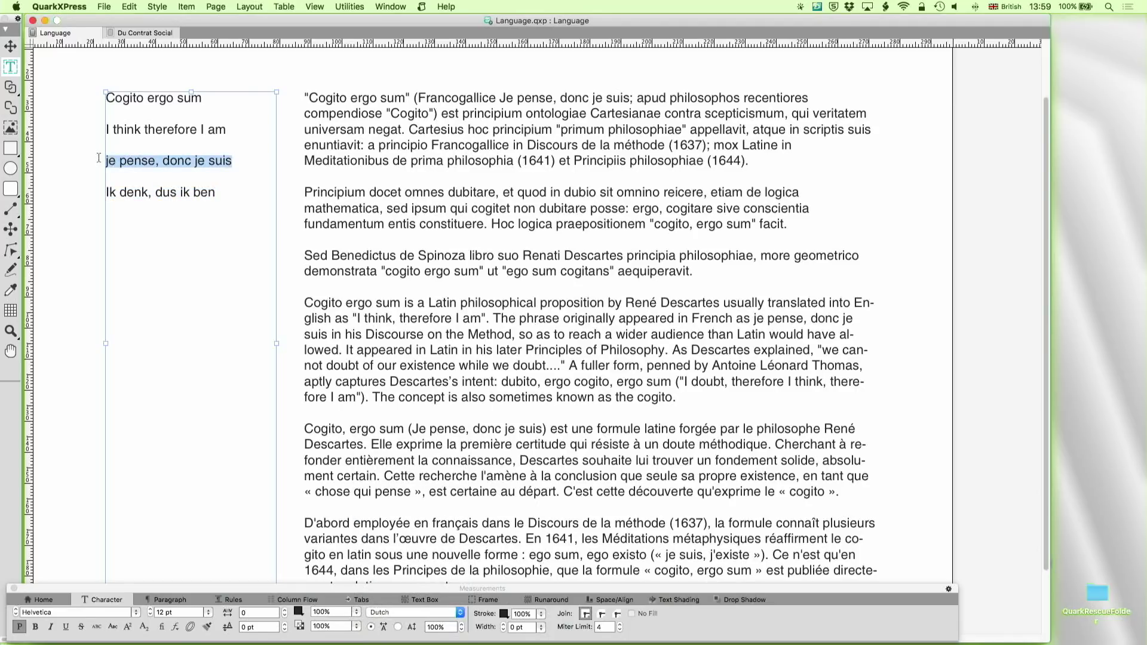
pyautogui.click(400, 615)
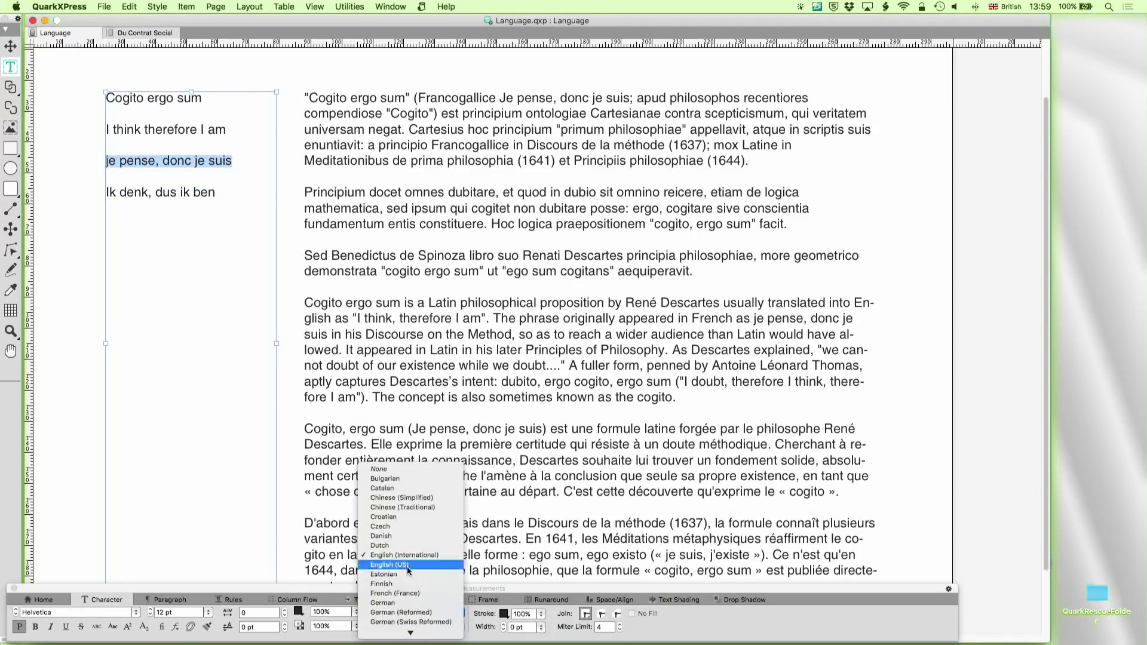
pyautogui.click(418, 594)
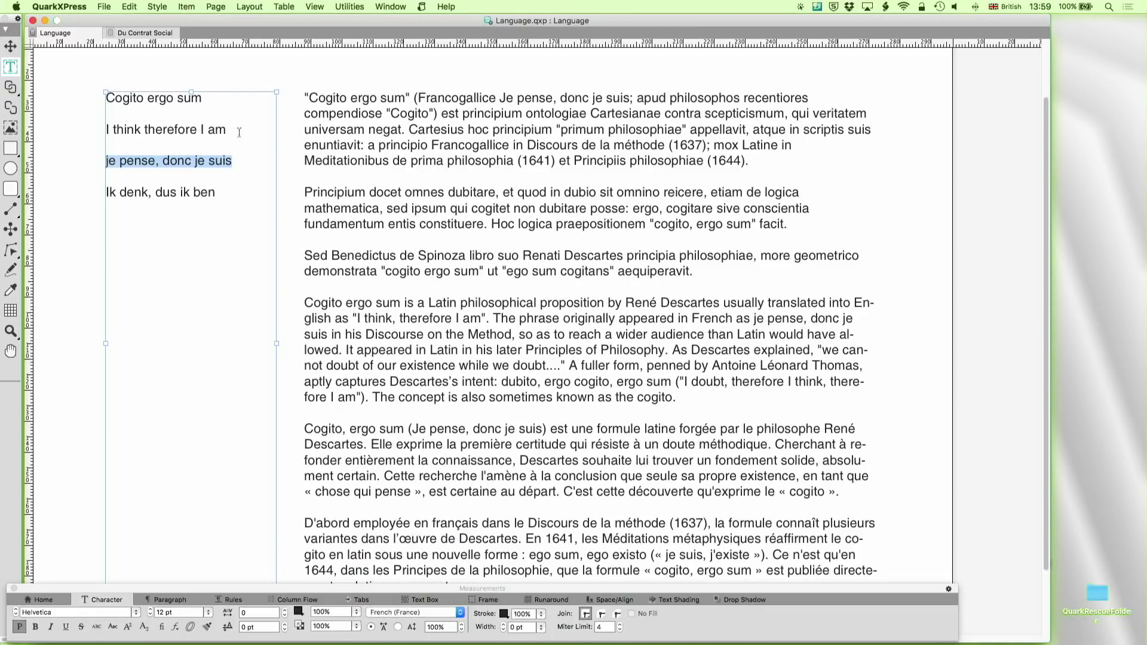
# Set the language of the line "Cogito ergo sum" in the narrow text box to None.
pyautogui.moveTo(208, 99); pyautogui.dragTo(95, 99)
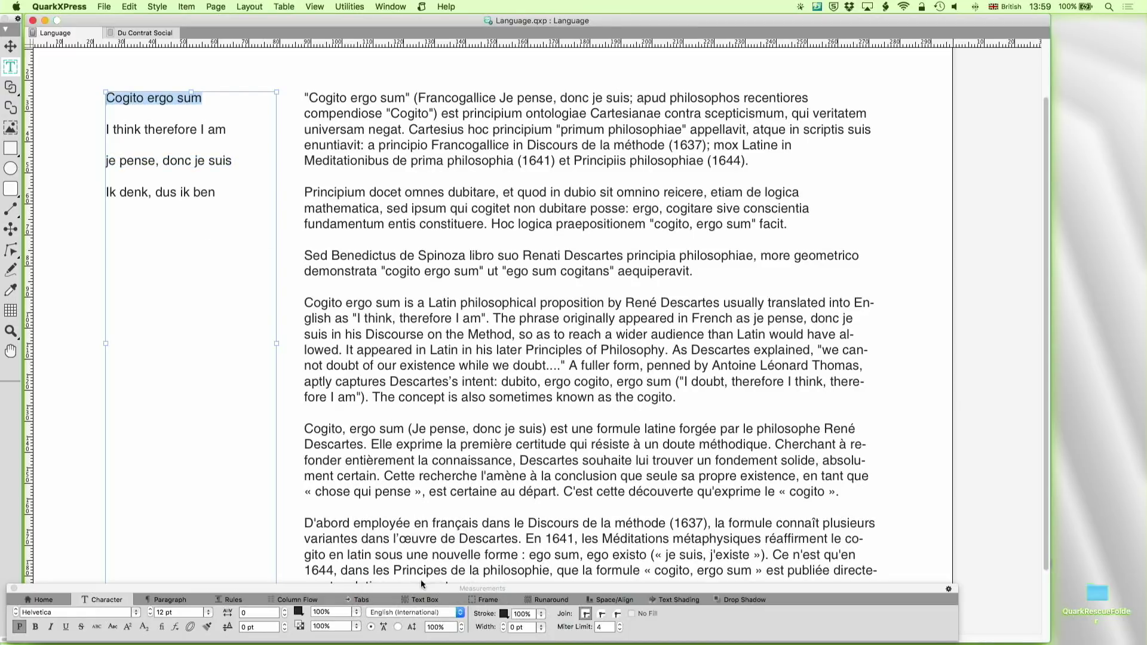
pyautogui.click(397, 612)
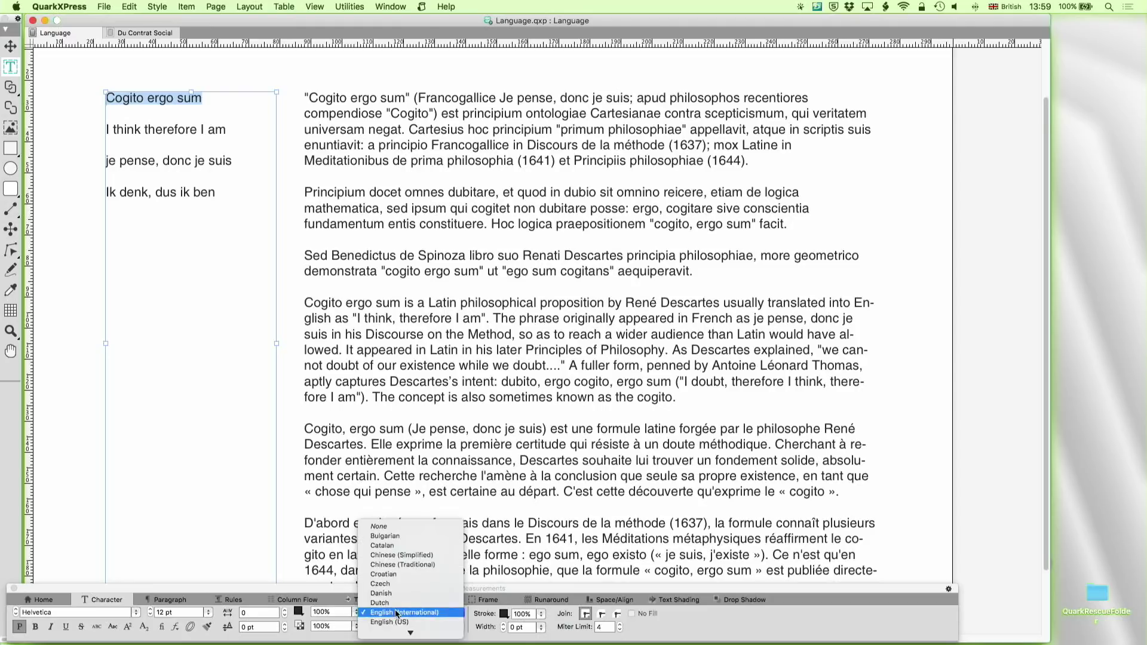
pyautogui.click(382, 527)
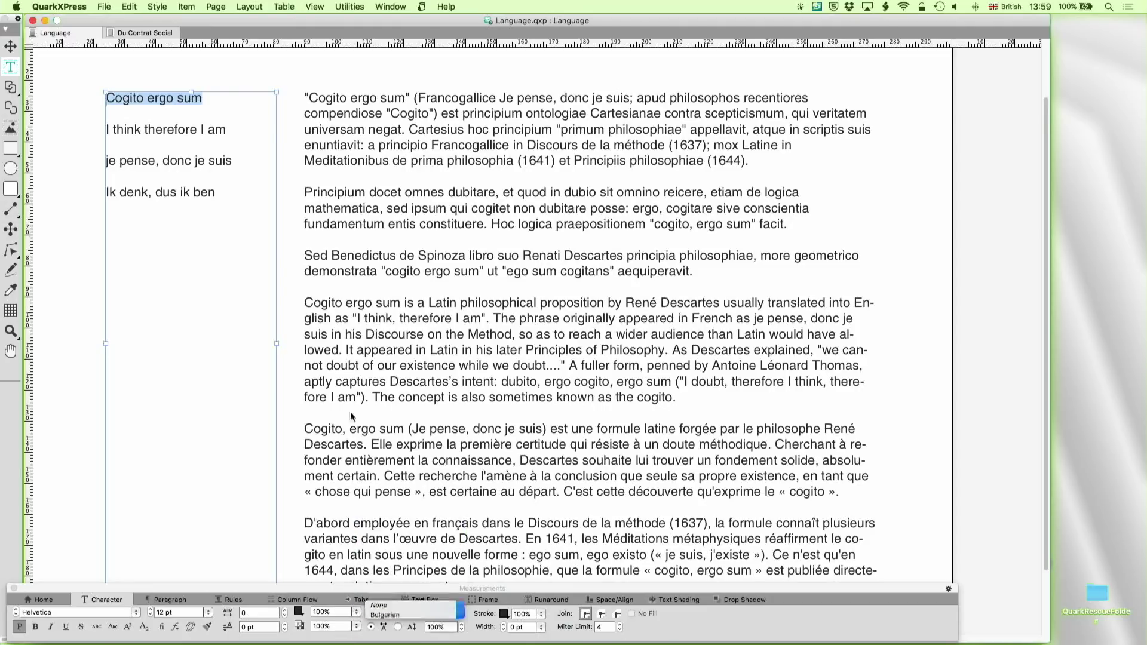
# Start a spelling check of the entire layout.
pyautogui.click(350, 6)
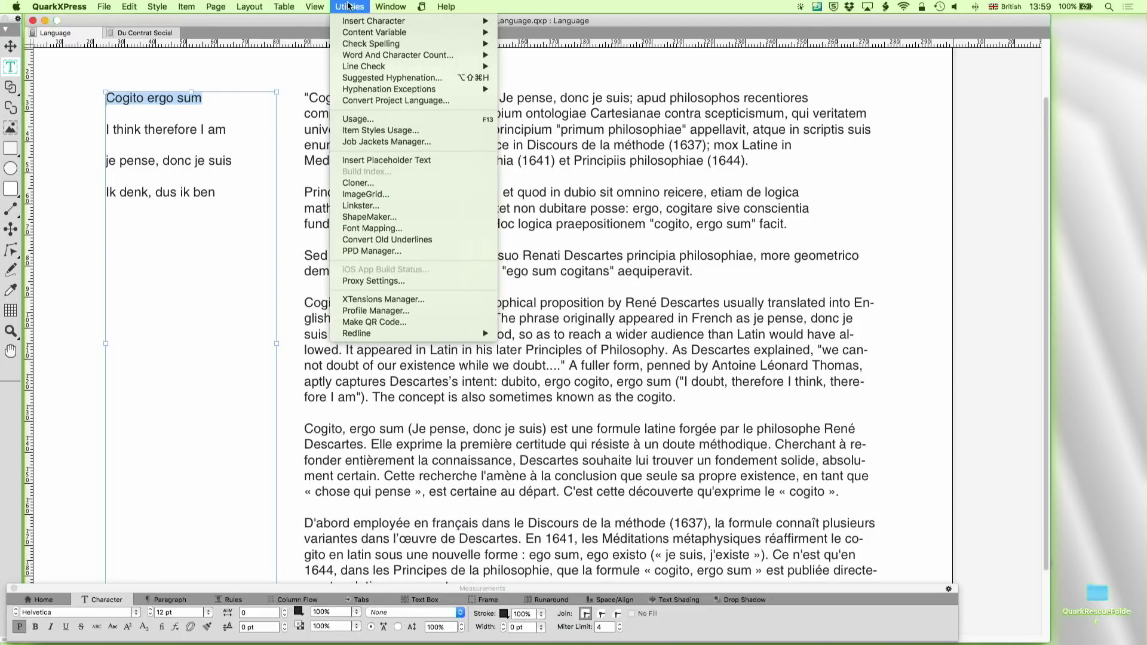
pyautogui.moveTo(413, 43)
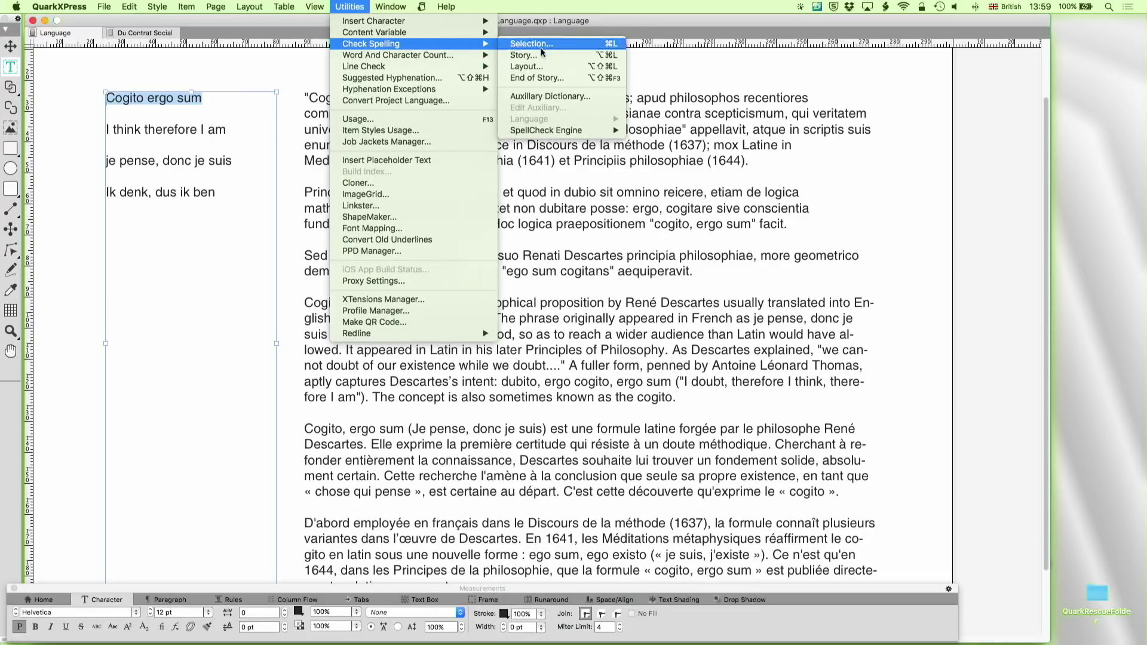
pyautogui.click(539, 67)
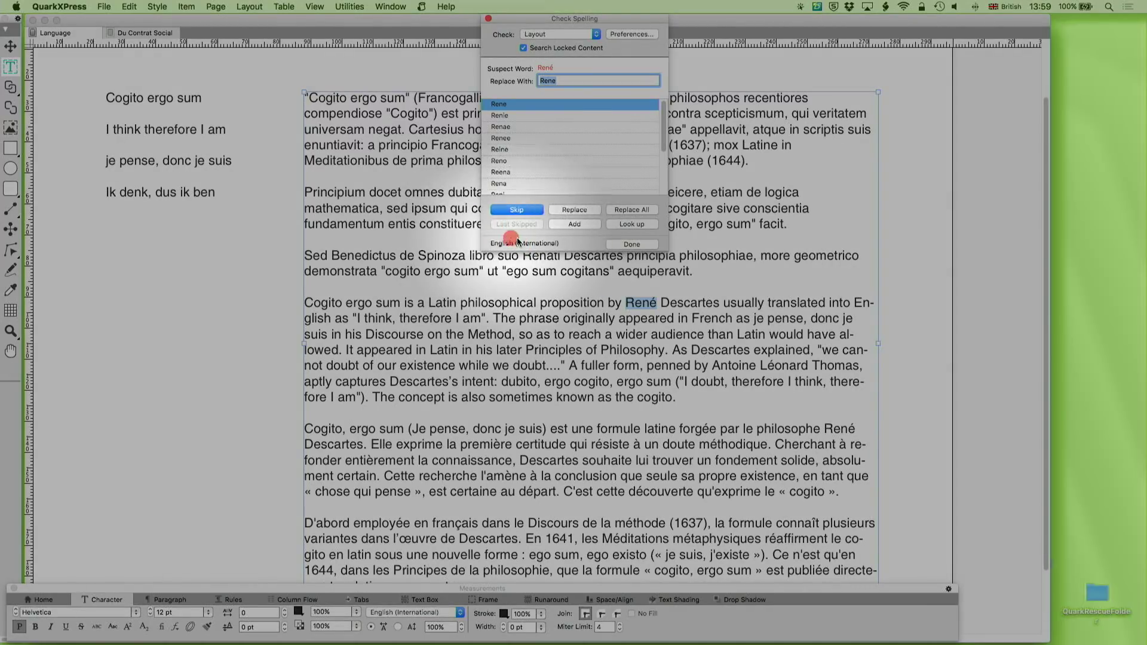
# Add the suspect word "René" to a new auxiliary dictionary named Language, created in the Language folder.
pyautogui.click(572, 222)
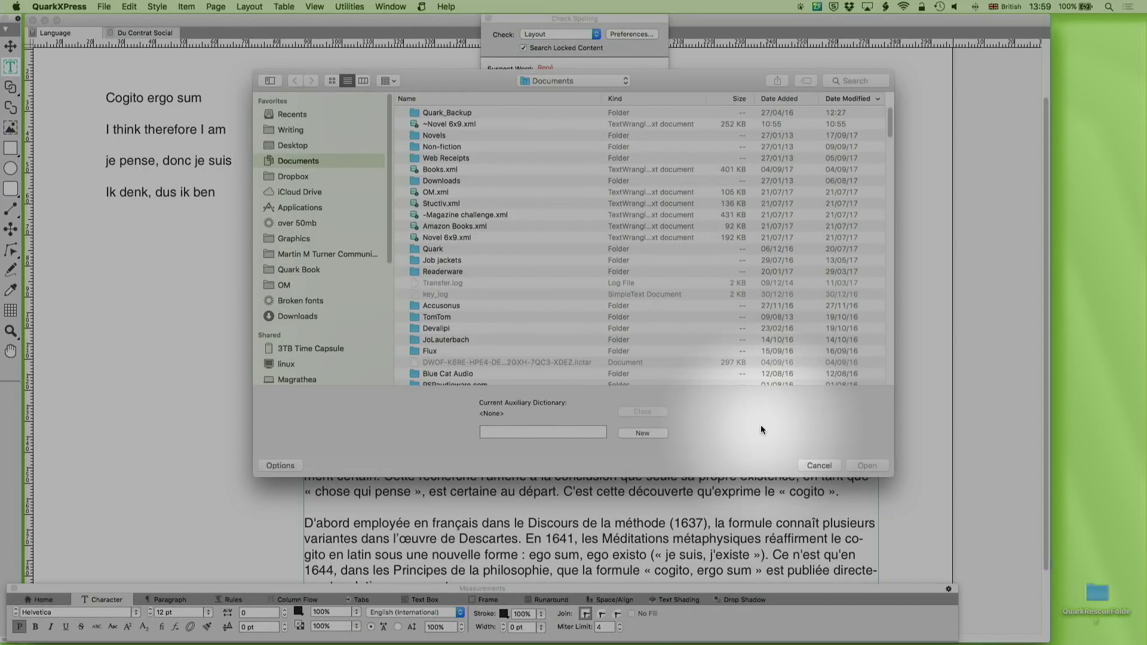
pyautogui.click(579, 80)
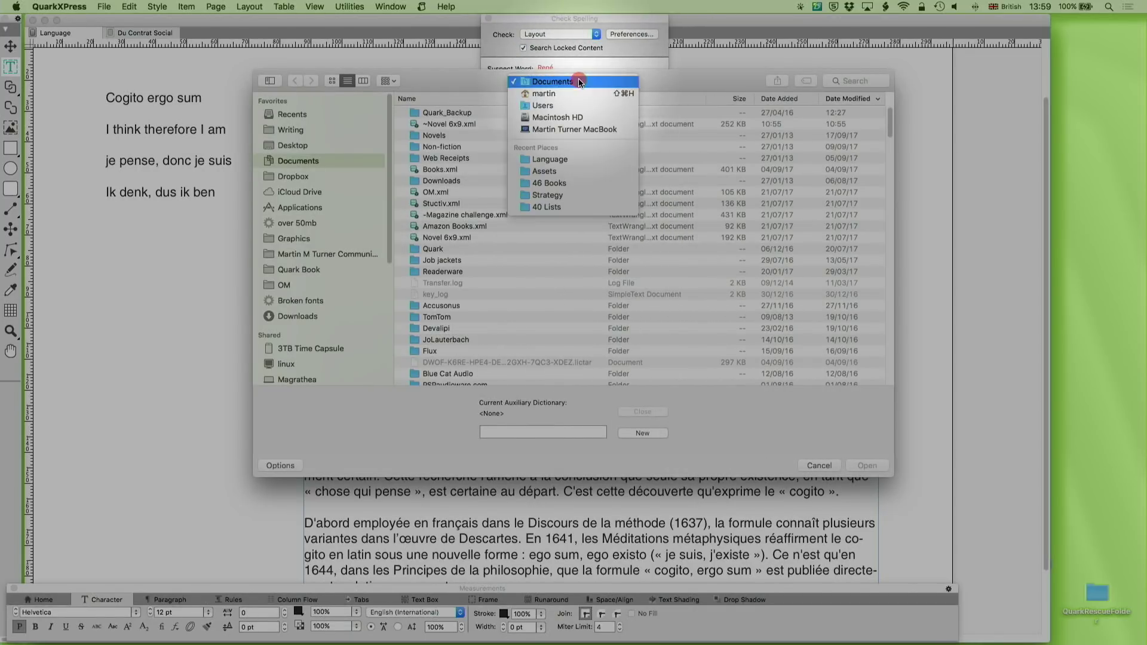
pyautogui.click(578, 160)
pyautogui.click(501, 425)
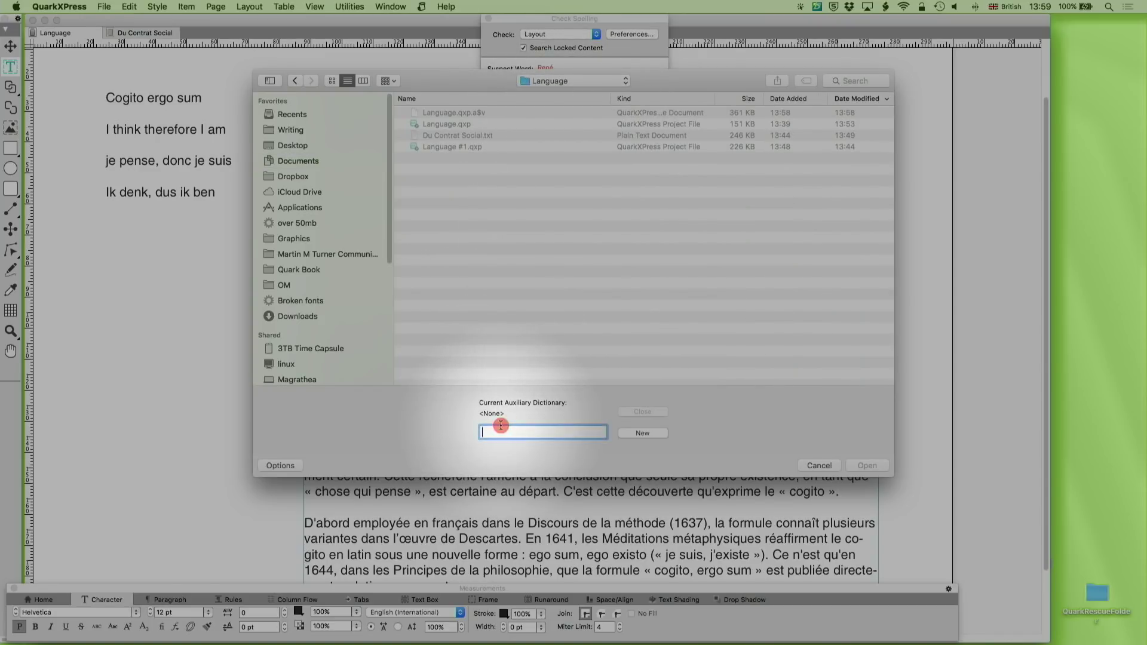
pyautogui.write('Language')
pyautogui.click(655, 435)
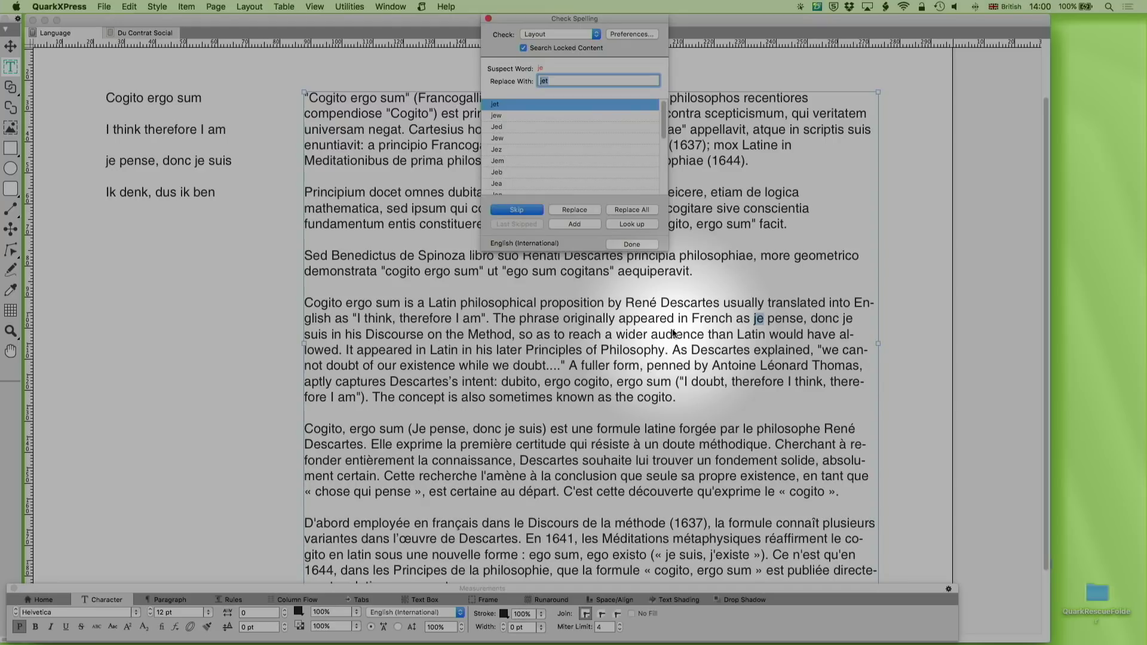
# Review the suggested replacements for the suspect word "je" and end the spelling check.
pyautogui.scroll(-3, 560, 189)
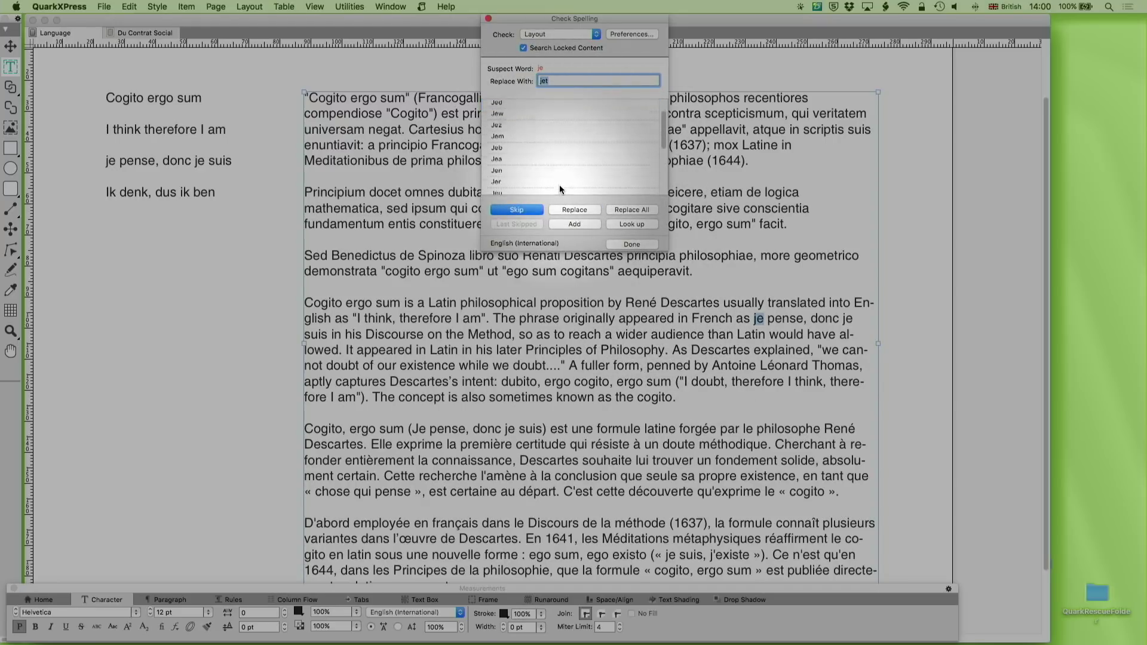
pyautogui.scroll(-2, 559, 185)
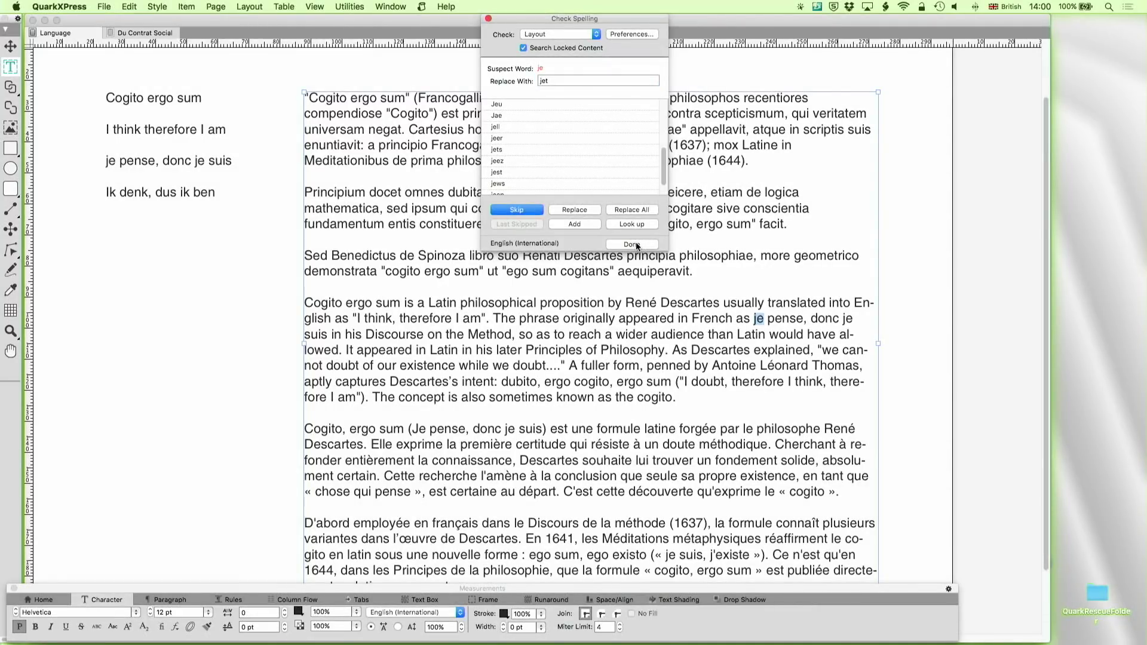
pyautogui.click(635, 244)
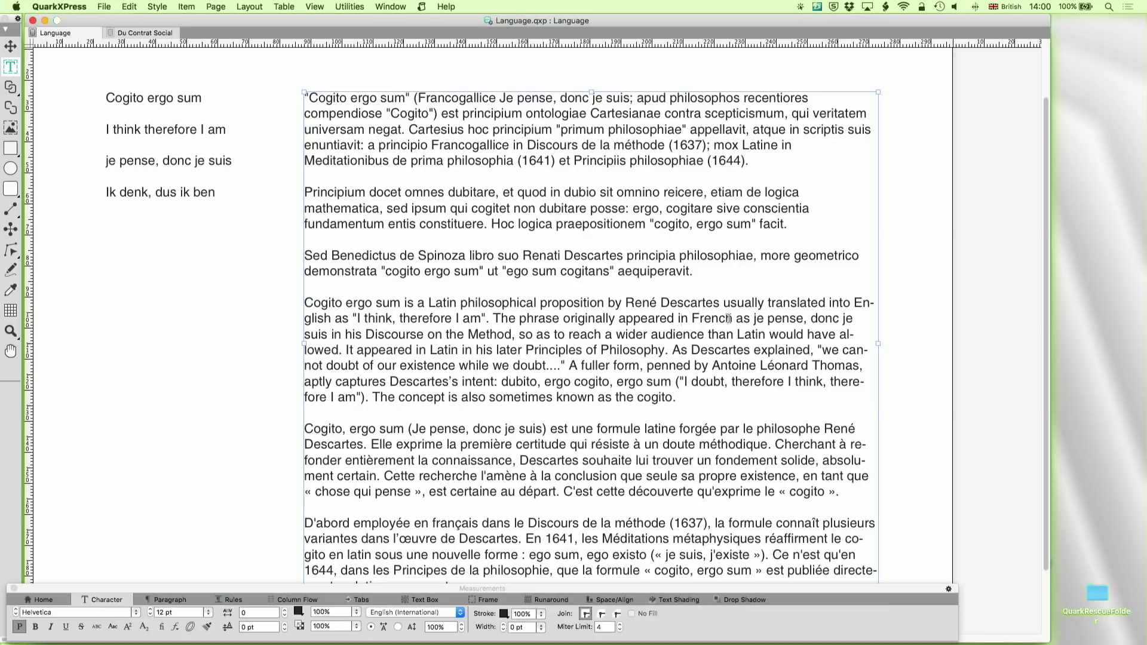
# Create a character style sheet named French, based on Normal with language French (France), from "je pense, donc je suis" in the English paragraph.
pyautogui.moveTo(754, 318); pyautogui.dragTo(327, 335)
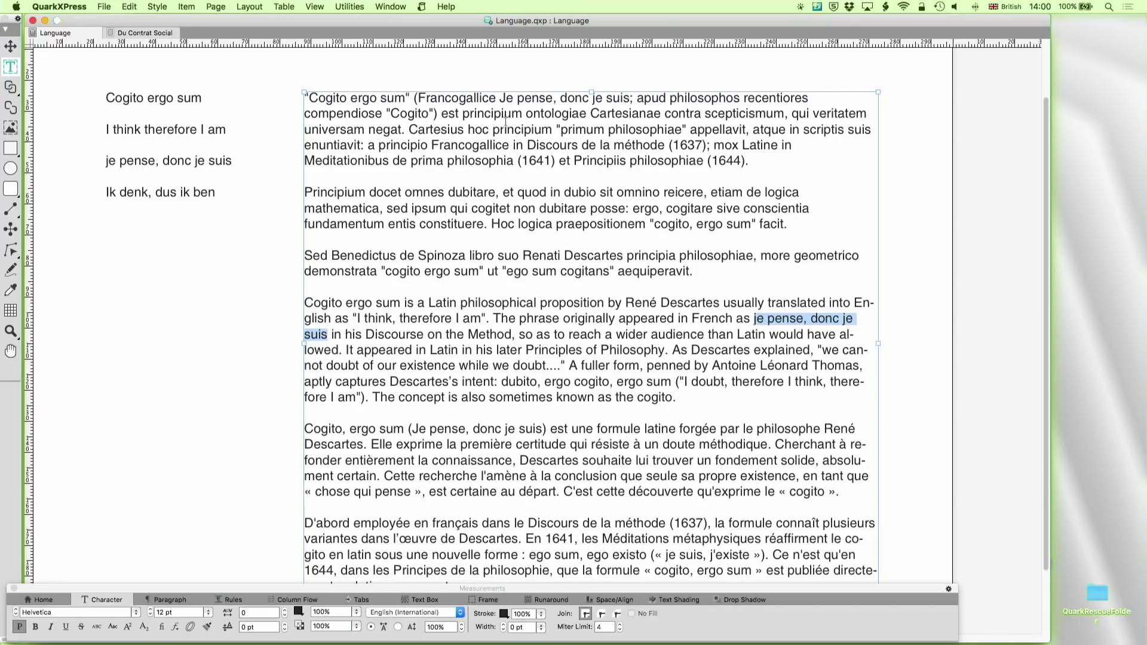
pyautogui.click(391, 7)
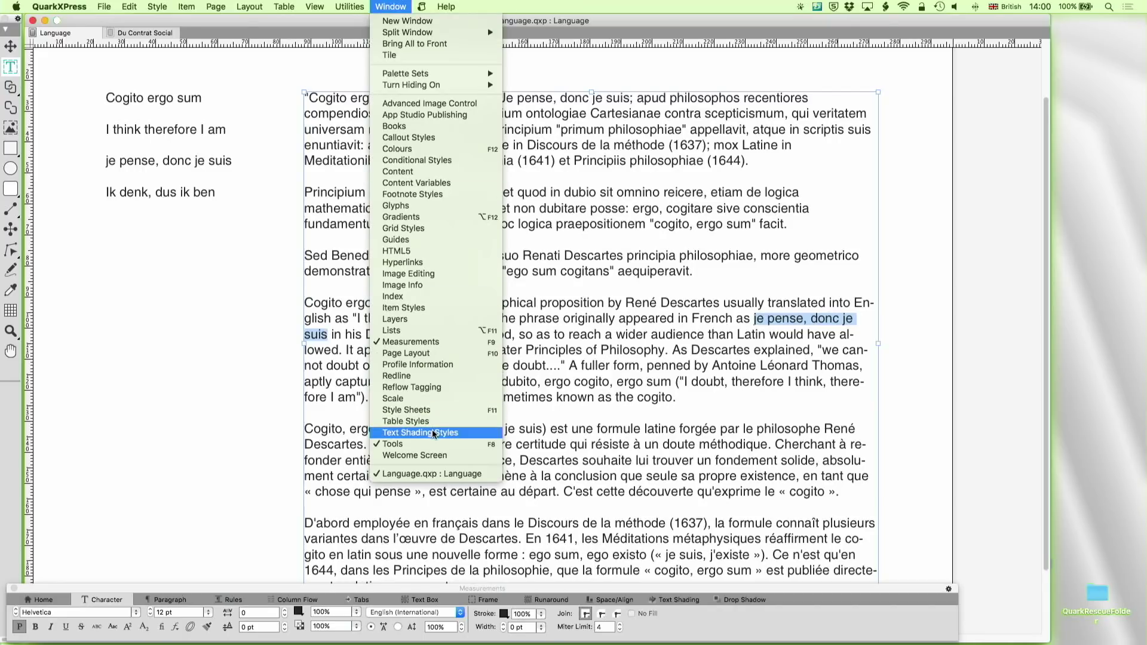
pyautogui.click(435, 410)
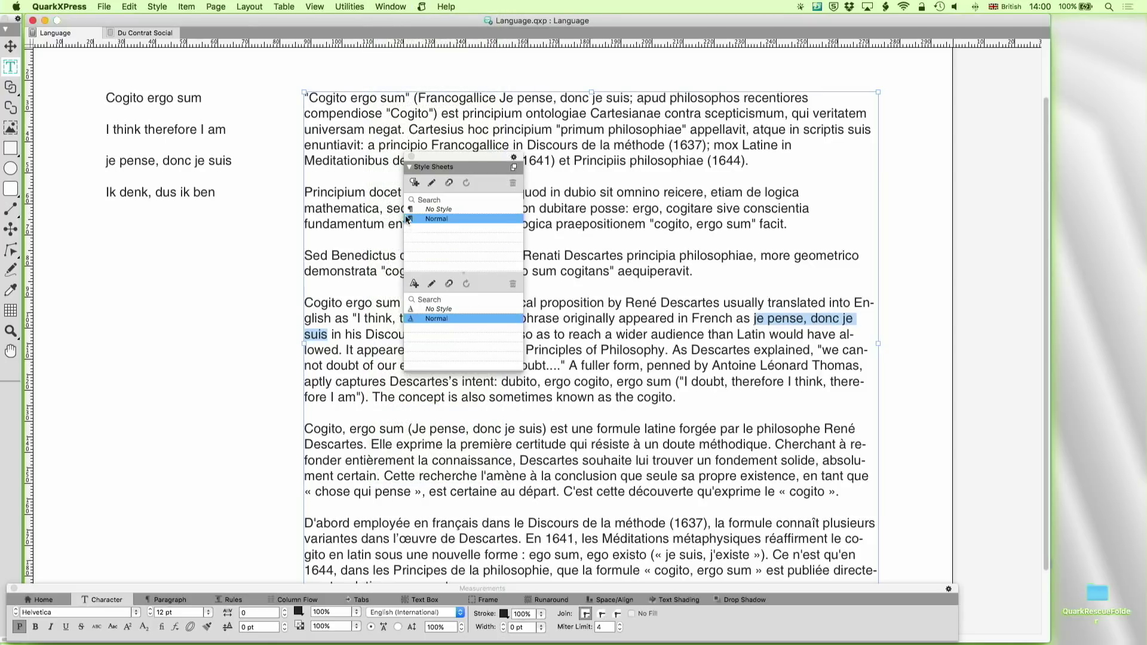
pyautogui.click(414, 284)
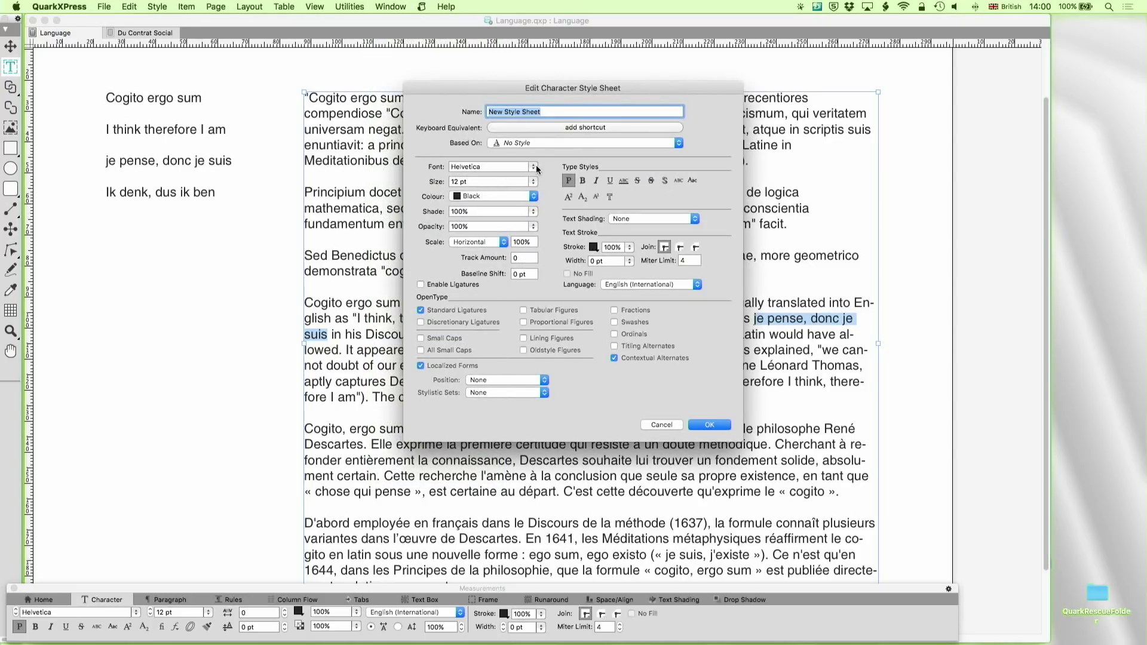
pyautogui.write('French')
pyautogui.click(543, 142)
pyautogui.click(532, 156)
pyautogui.click(654, 285)
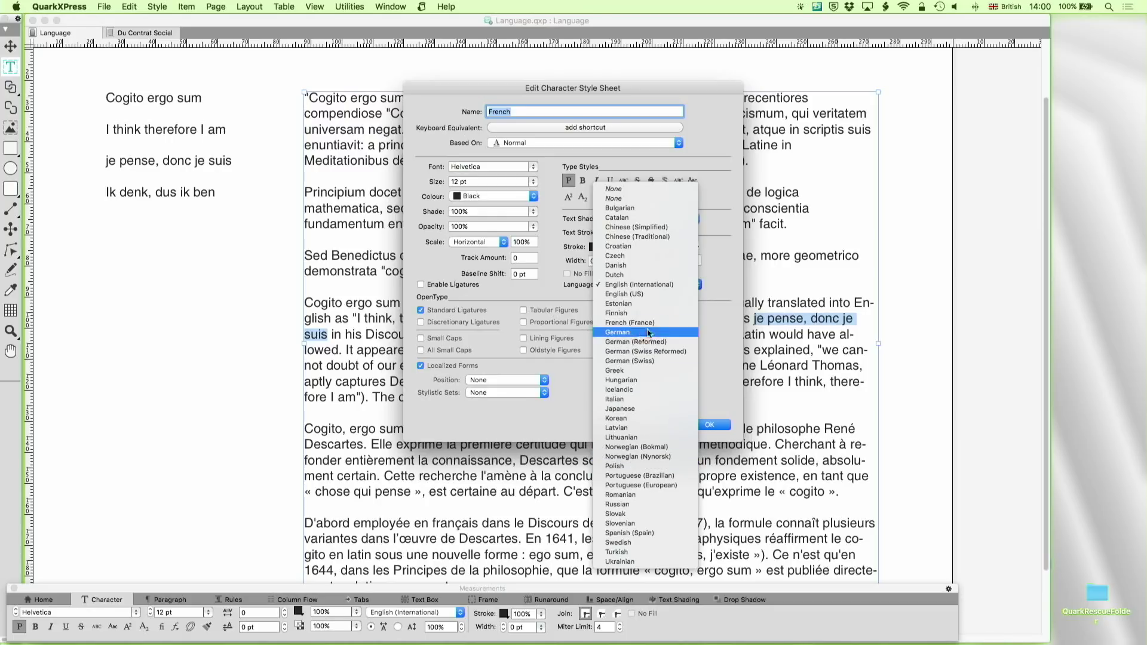
pyautogui.click(631, 322)
pyautogui.click(710, 425)
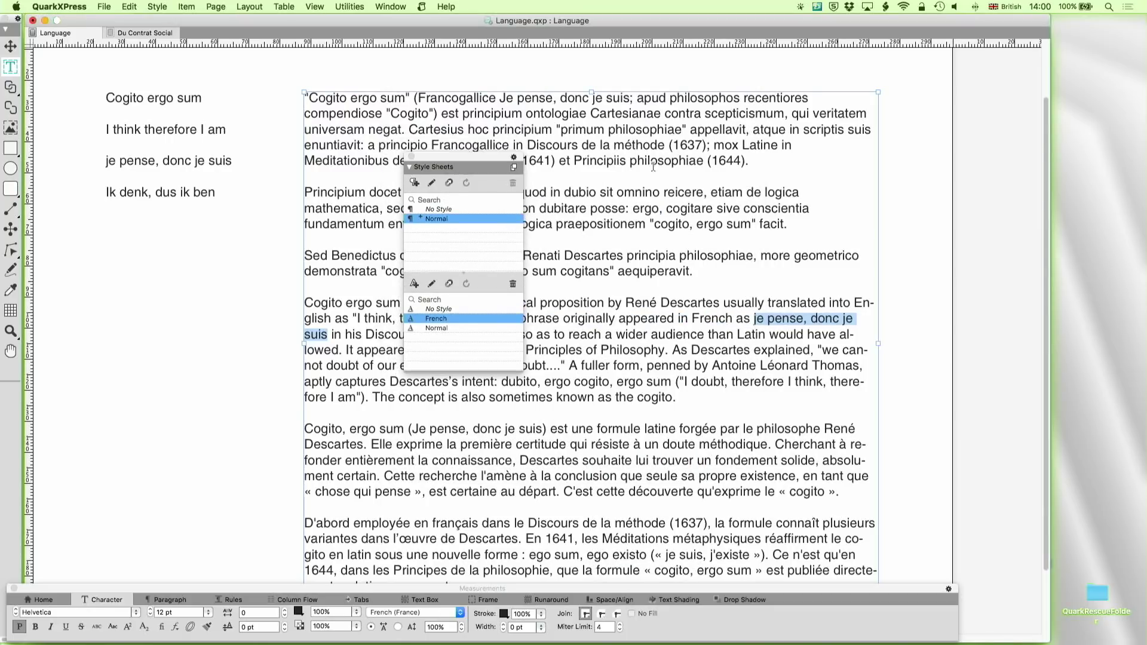
# Apply the French character style sheet to "Je pense, donc je suis" in the first French paragraph.
pyautogui.moveTo(502, 162); pyautogui.dragTo(949, 127)
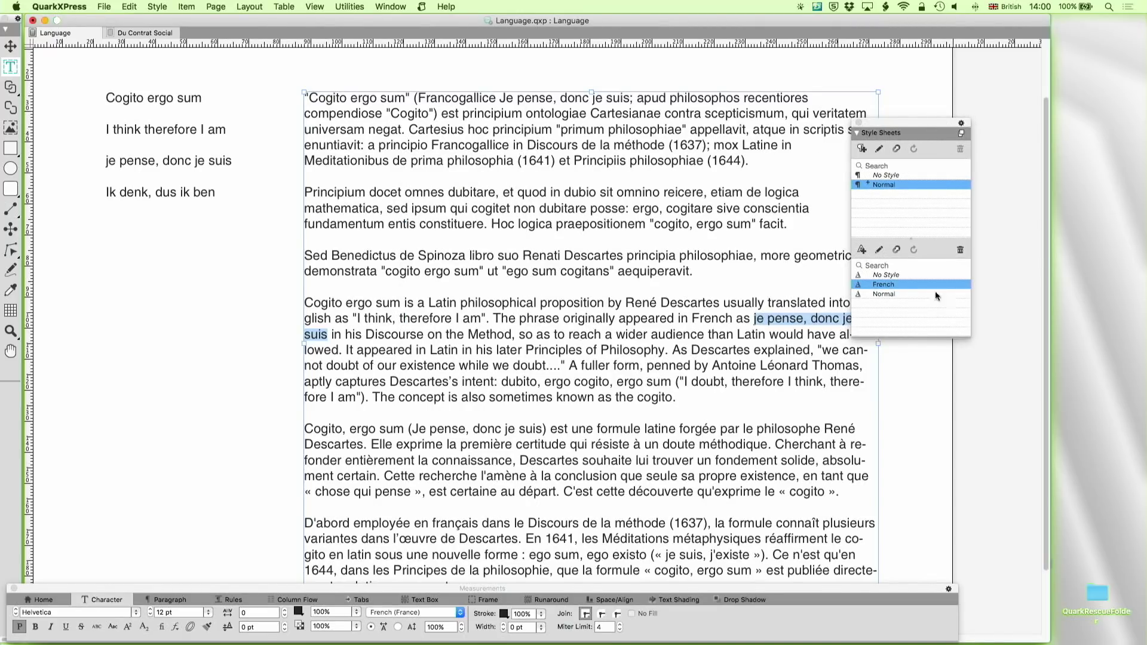
pyautogui.scroll(-3, 786, 406)
pyautogui.scroll(-2, 787, 407)
pyautogui.click(541, 354)
pyautogui.moveTo(541, 354); pyautogui.dragTo(412, 354)
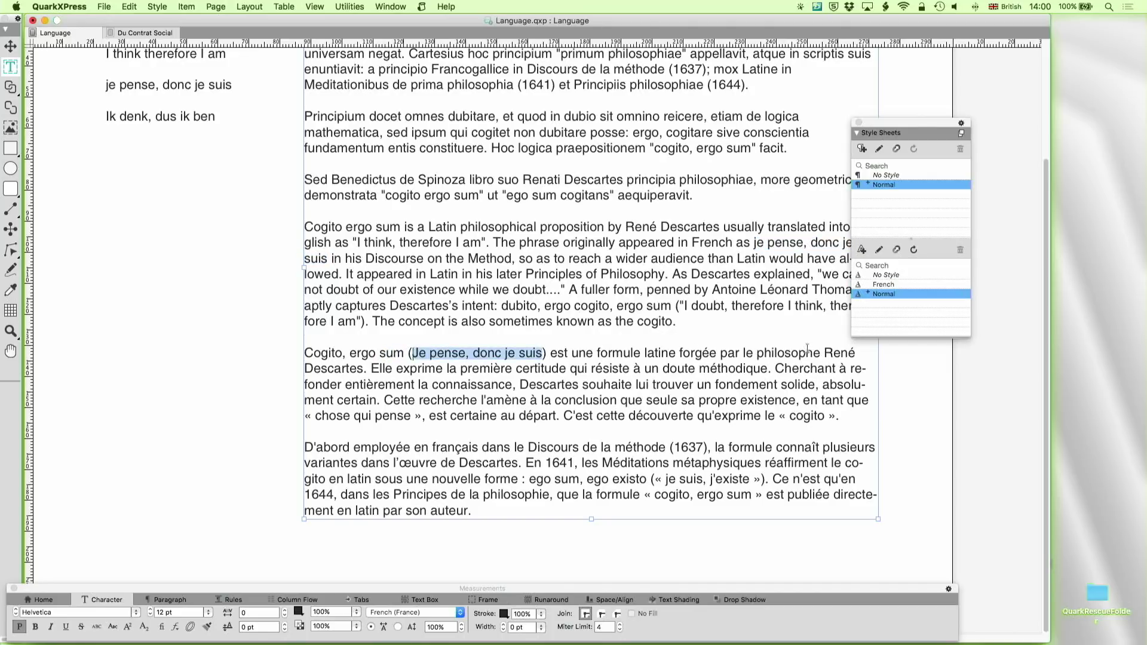
pyautogui.click(889, 286)
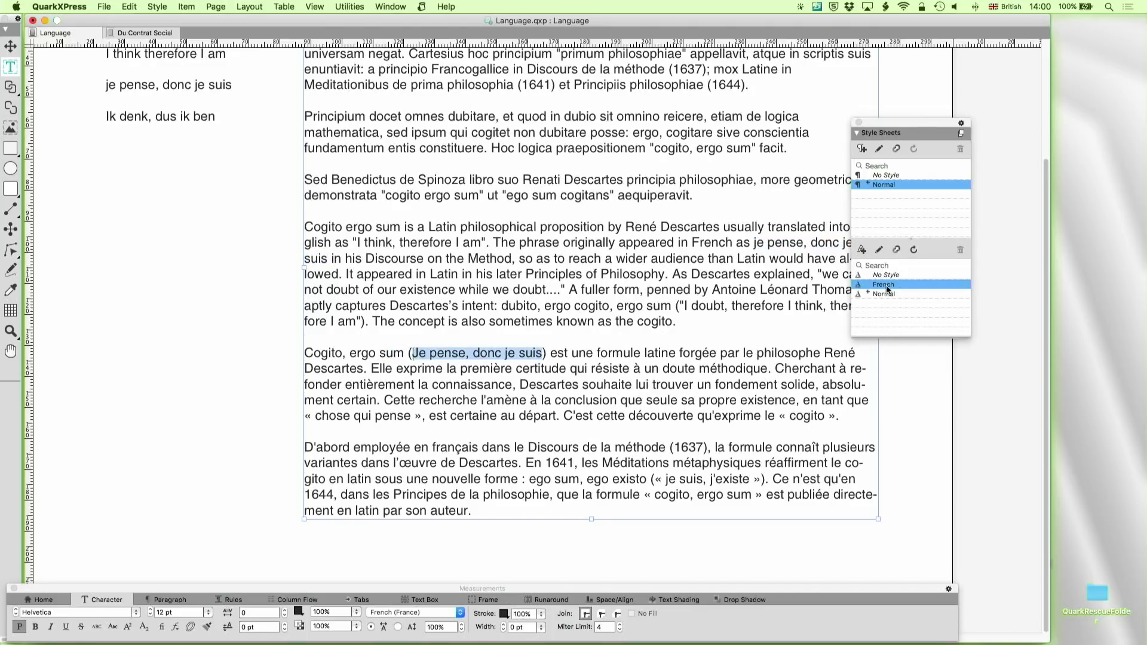
# Create a character style sheet named Latin, based on Normal, with the language set to None.
pyautogui.click(531, 325)
pyautogui.scroll(1, 709, 326)
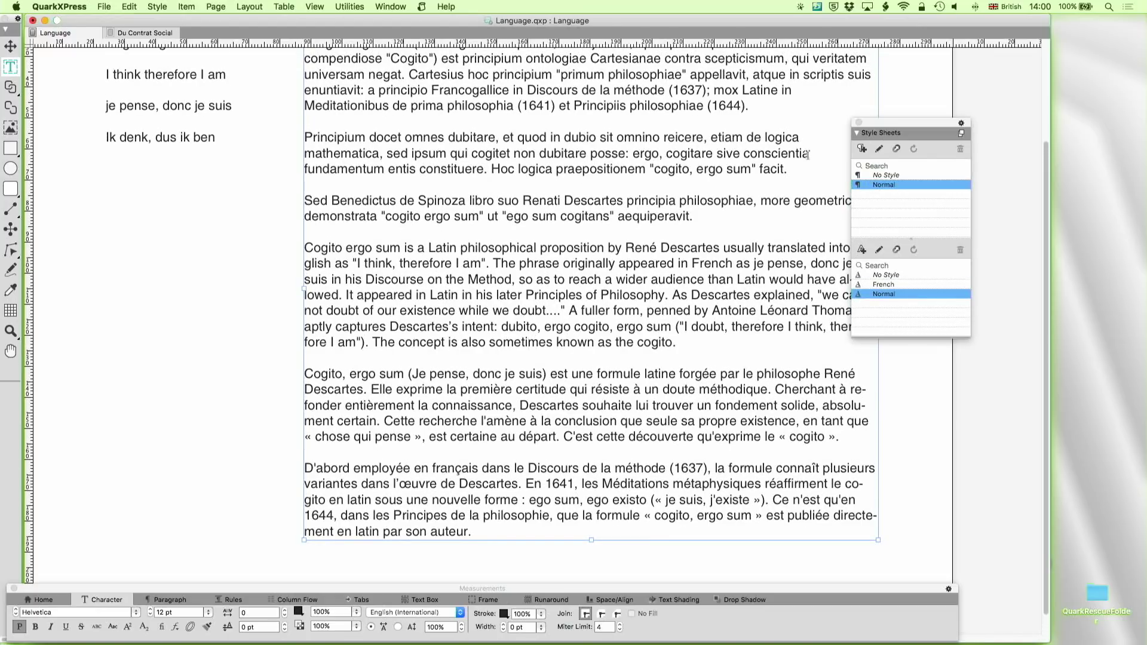
pyautogui.click(861, 250)
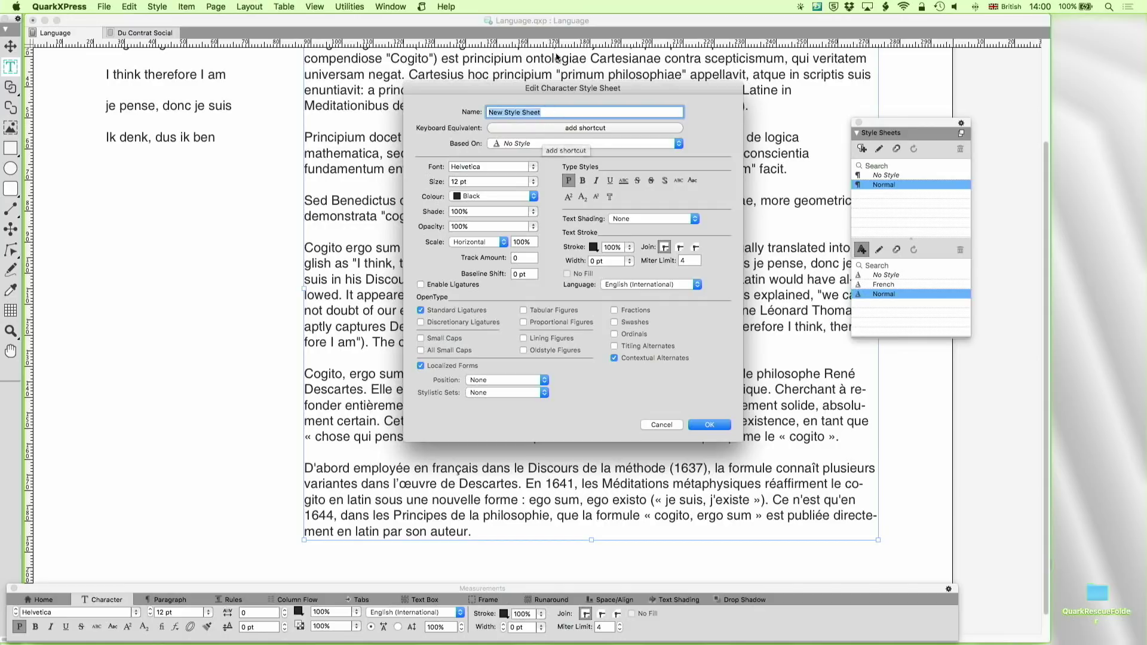
pyautogui.click(522, 143)
pyautogui.click(526, 171)
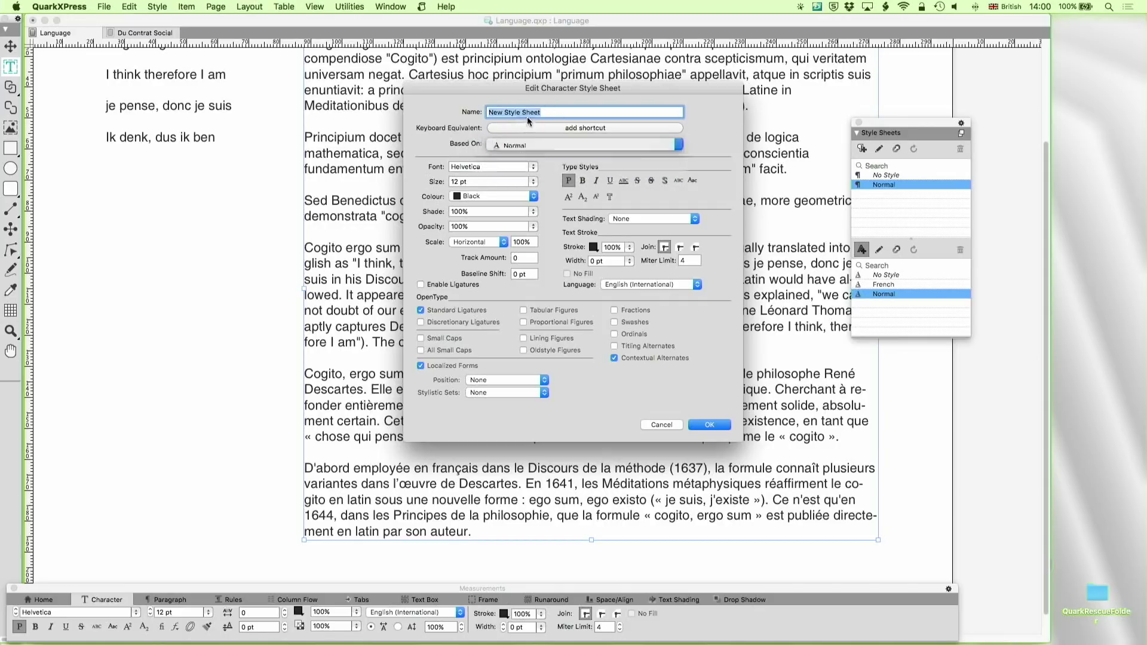
pyautogui.write('Latin')
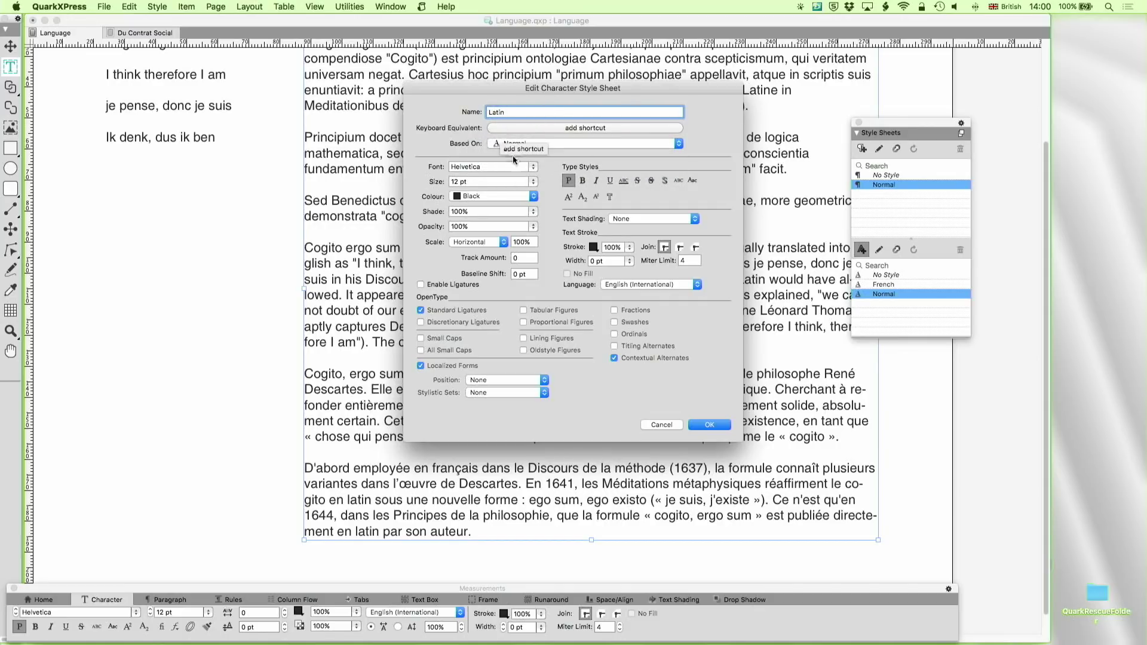
pyautogui.click(622, 285)
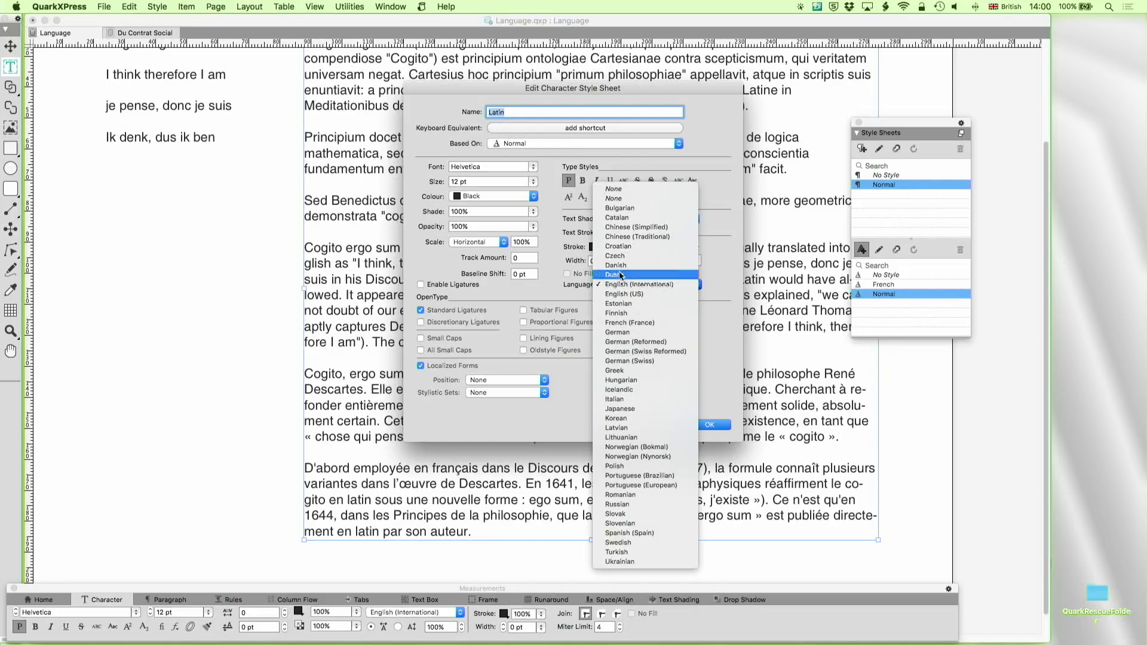
pyautogui.click(615, 192)
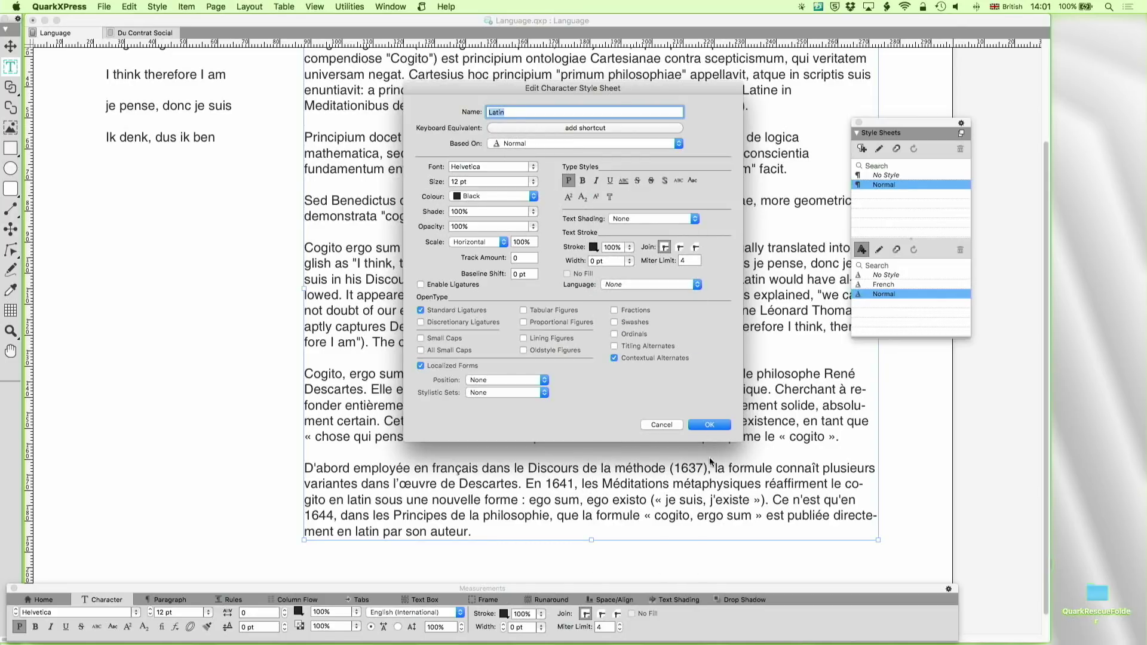
pyautogui.click(709, 424)
# Apply the Latin character style sheet to the three Latin paragraphs at the start of the wide text box.
pyautogui.scroll(3, 706, 428)
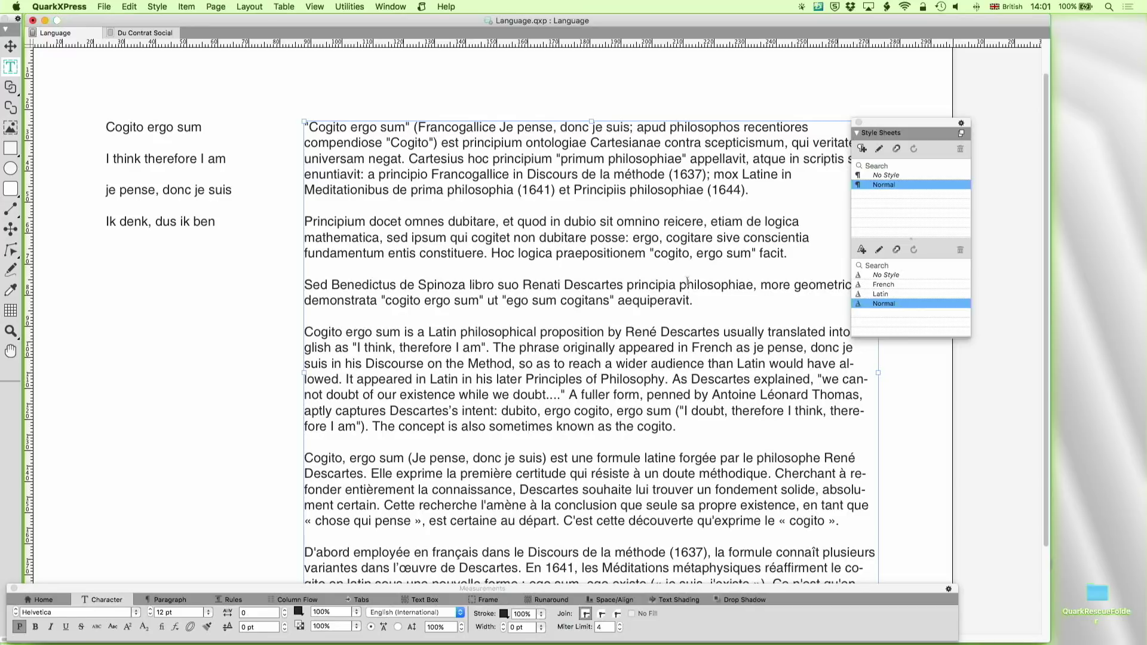
pyautogui.moveTo(693, 299); pyautogui.dragTo(309, 105)
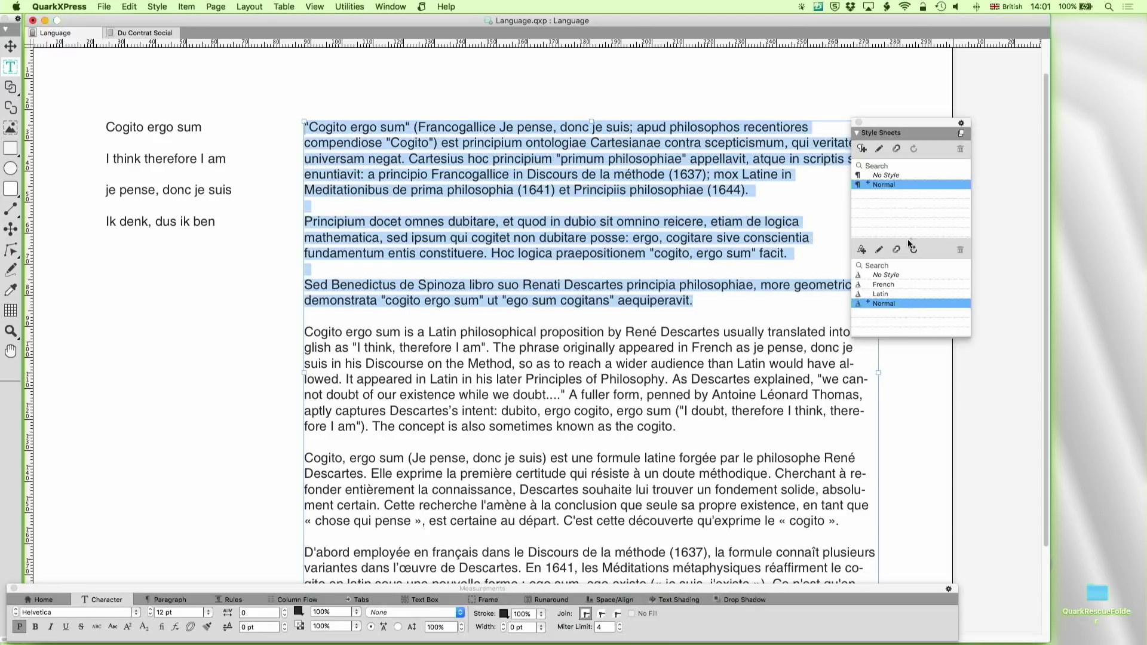
pyautogui.click(881, 294)
# Apply the Latin character style sheet to "Cogito ergo sum" at the start of the English paragraph.
pyautogui.scroll(-1, 705, 395)
pyautogui.scroll(-4, 705, 394)
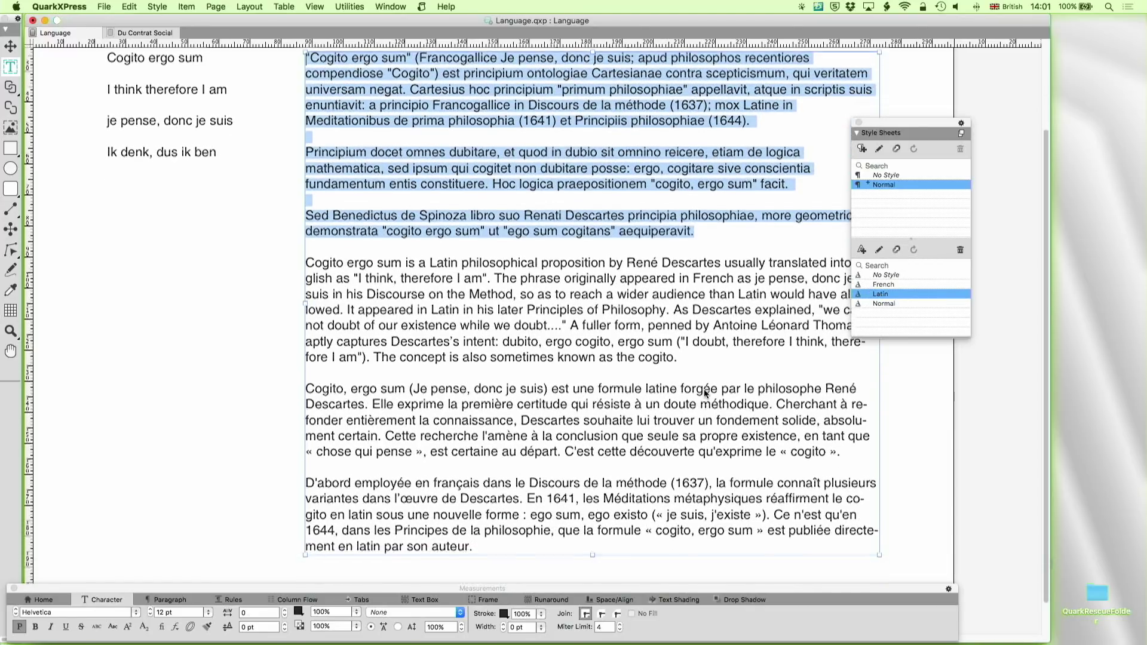
pyautogui.click(523, 325)
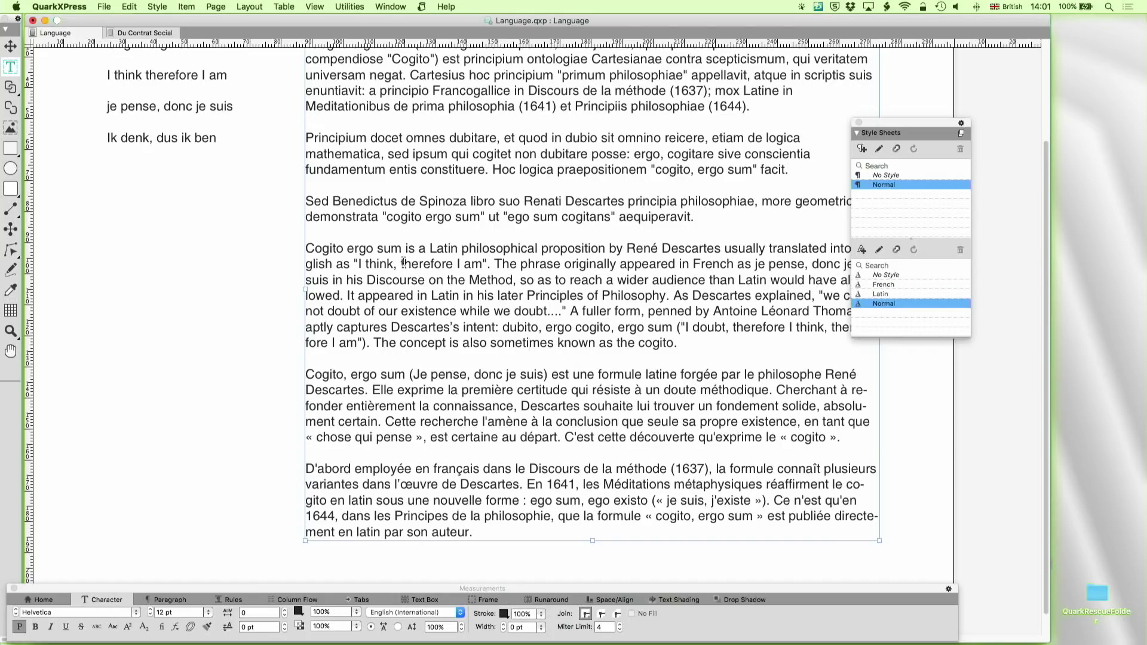
pyautogui.moveTo(402, 249); pyautogui.dragTo(294, 248)
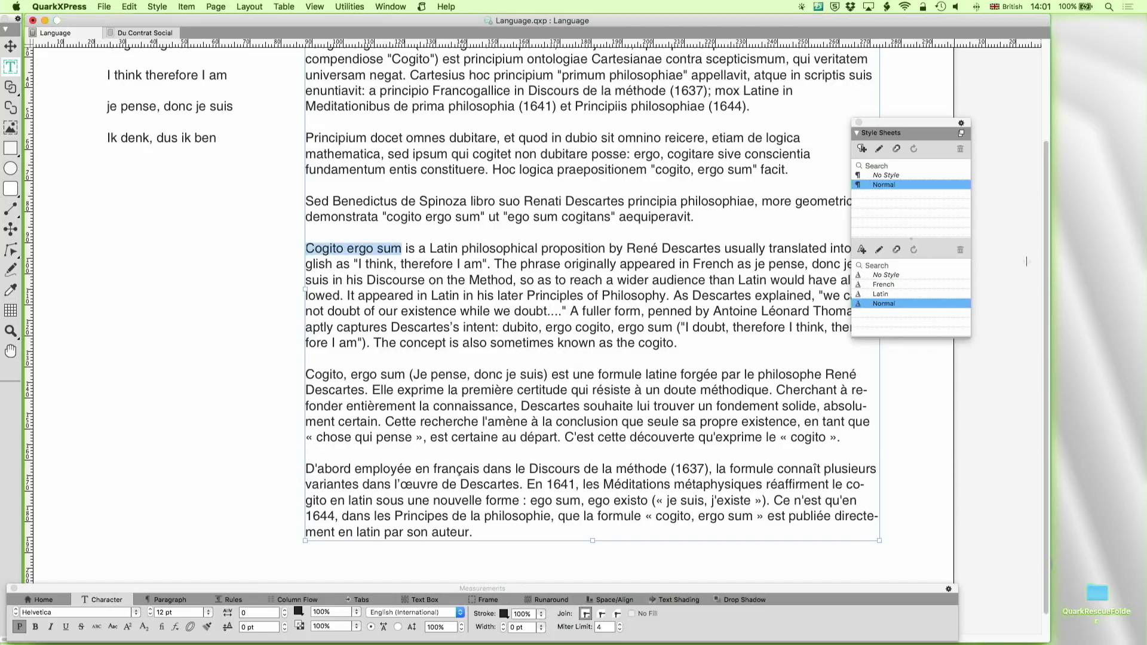
pyautogui.click(894, 294)
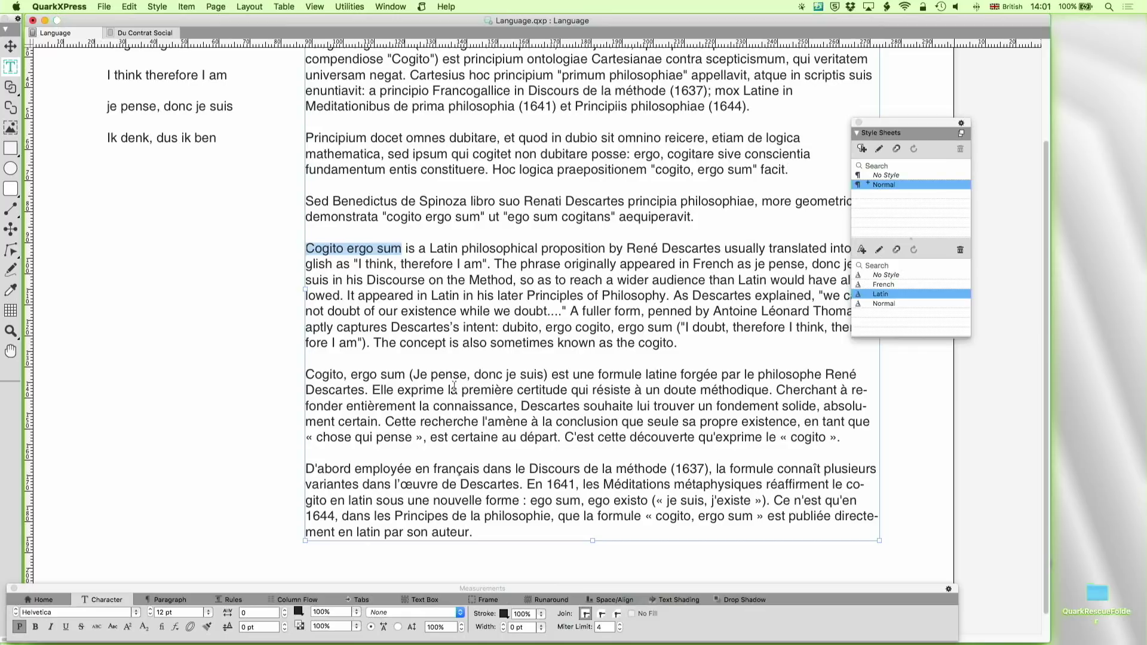
# Apply the Latin character style sheet to "Cogito, ergo sum" at the start of the first French paragraph.
pyautogui.moveTo(406, 374); pyautogui.dragTo(302, 374)
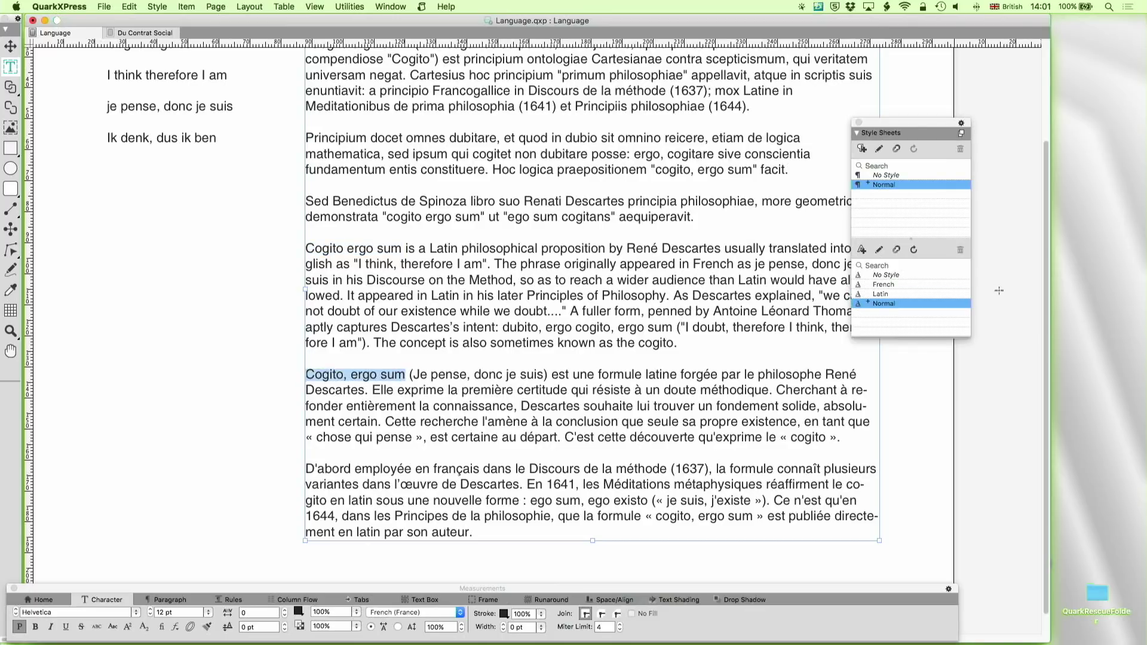
pyautogui.click(911, 294)
pyautogui.scroll(-1, 649, 430)
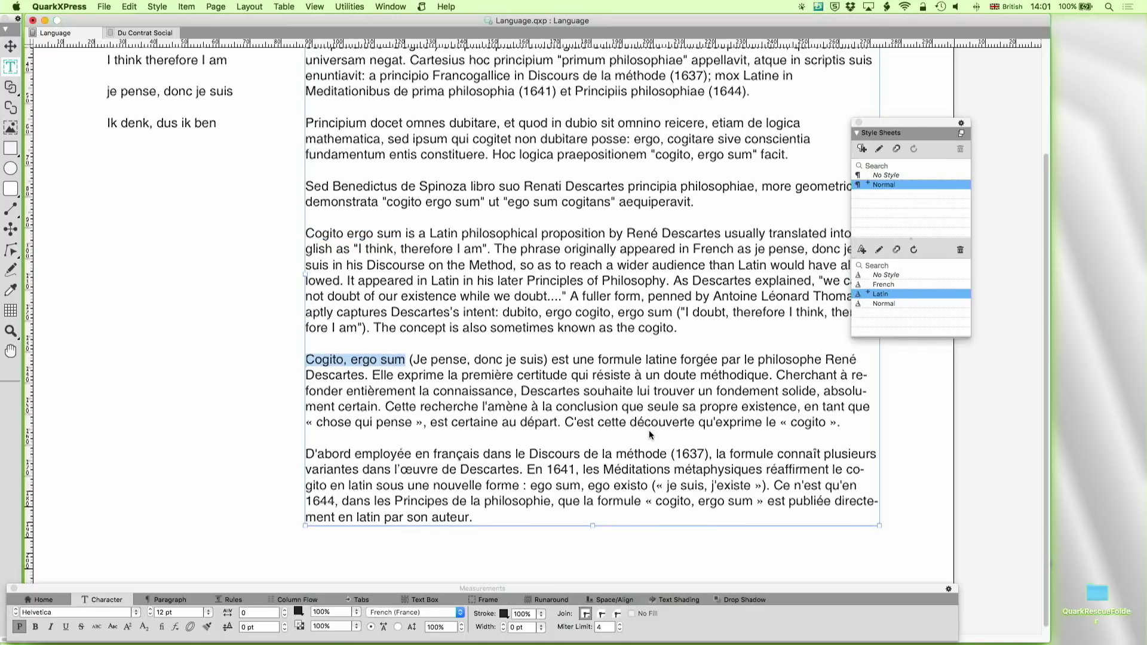
pyautogui.scroll(1, 542, 498)
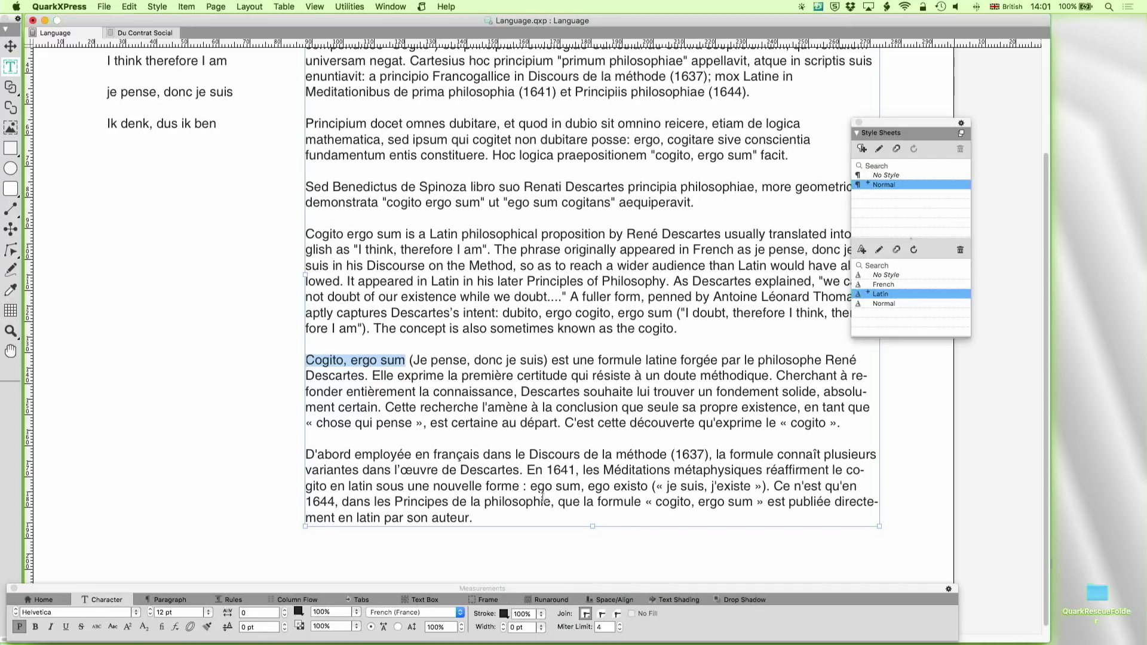
# Apply the Latin character style sheet to "ego sum, ego existo" in the last French paragraph.
pyautogui.moveTo(532, 487); pyautogui.dragTo(648, 488)
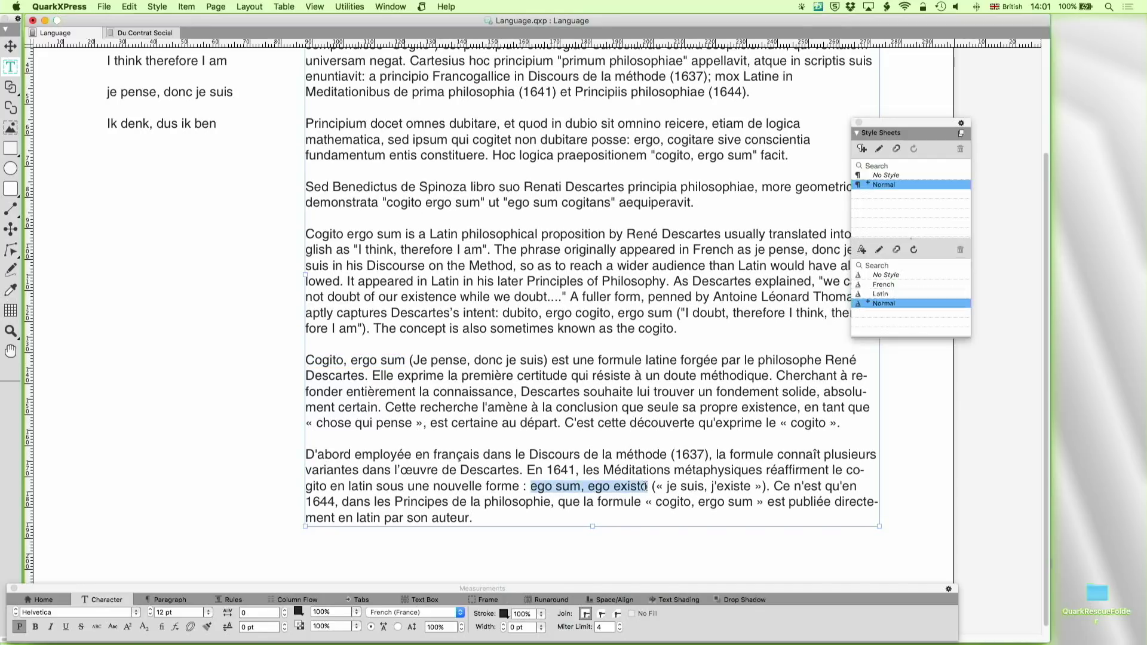
pyautogui.click(878, 294)
pyautogui.click(712, 284)
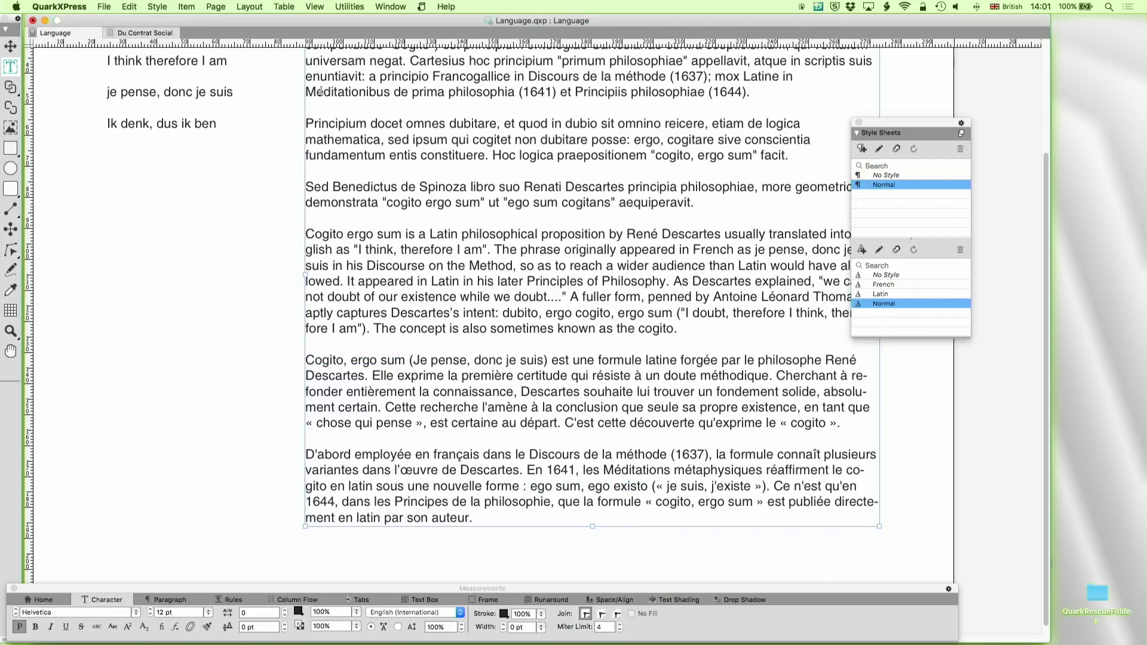
# Start another spelling check of the entire layout.
pyautogui.click(348, 6)
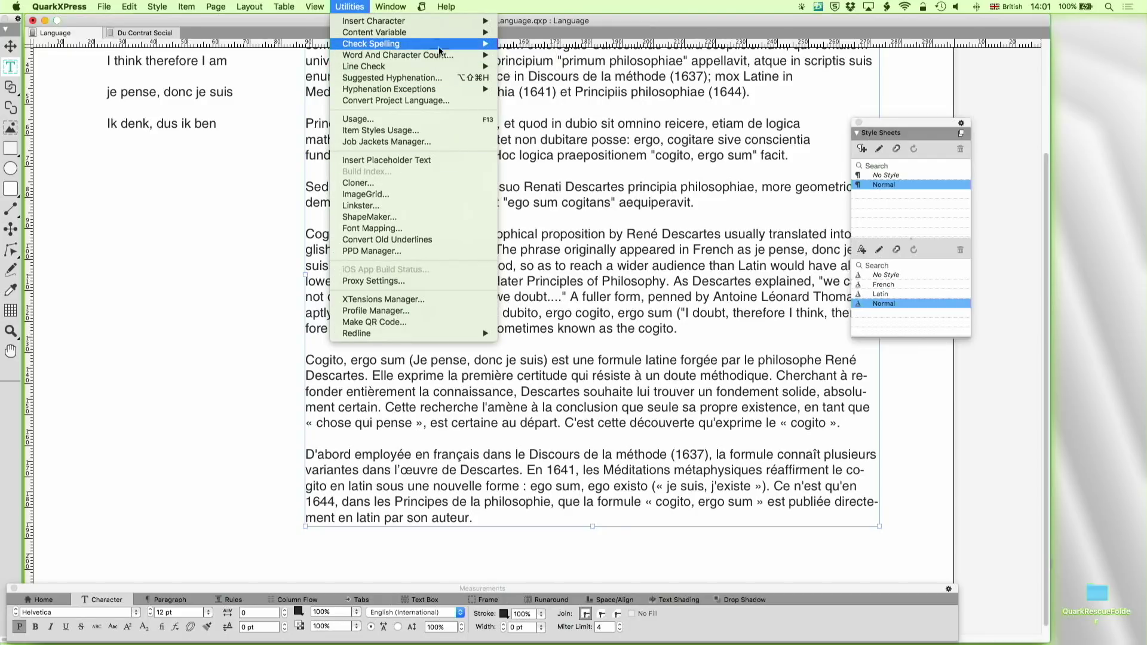
pyautogui.moveTo(485, 40)
pyautogui.click(526, 66)
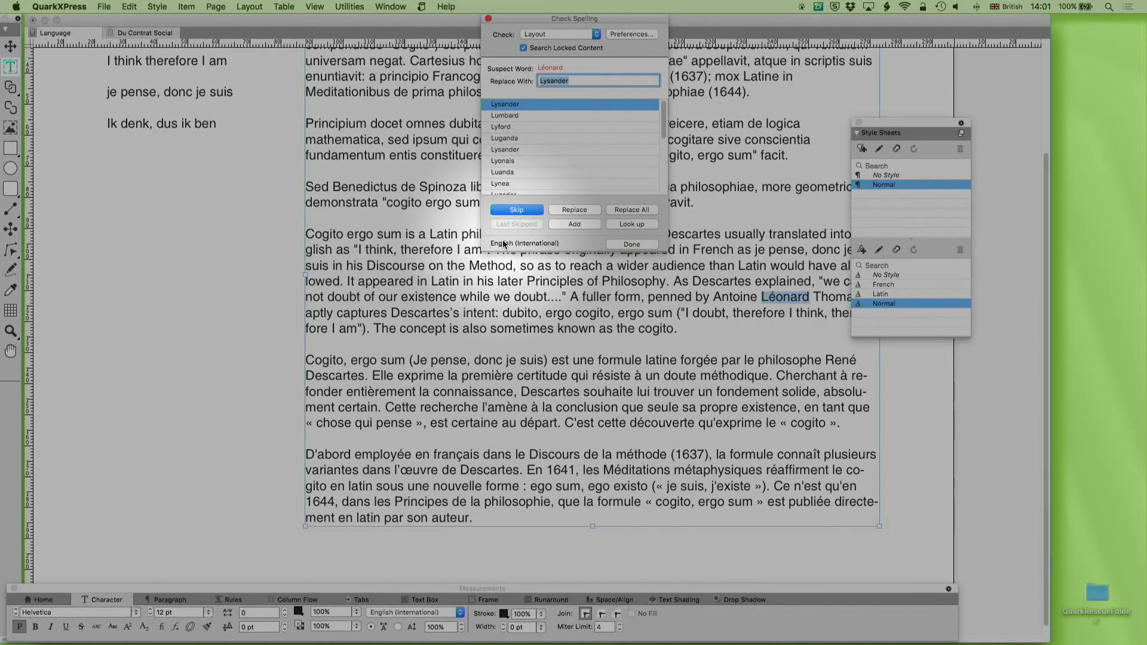
# Skip the suspect words "Léonard", "dubito", "ergo", "sum" and "existo" in the spelling check.
pyautogui.click(534, 210)
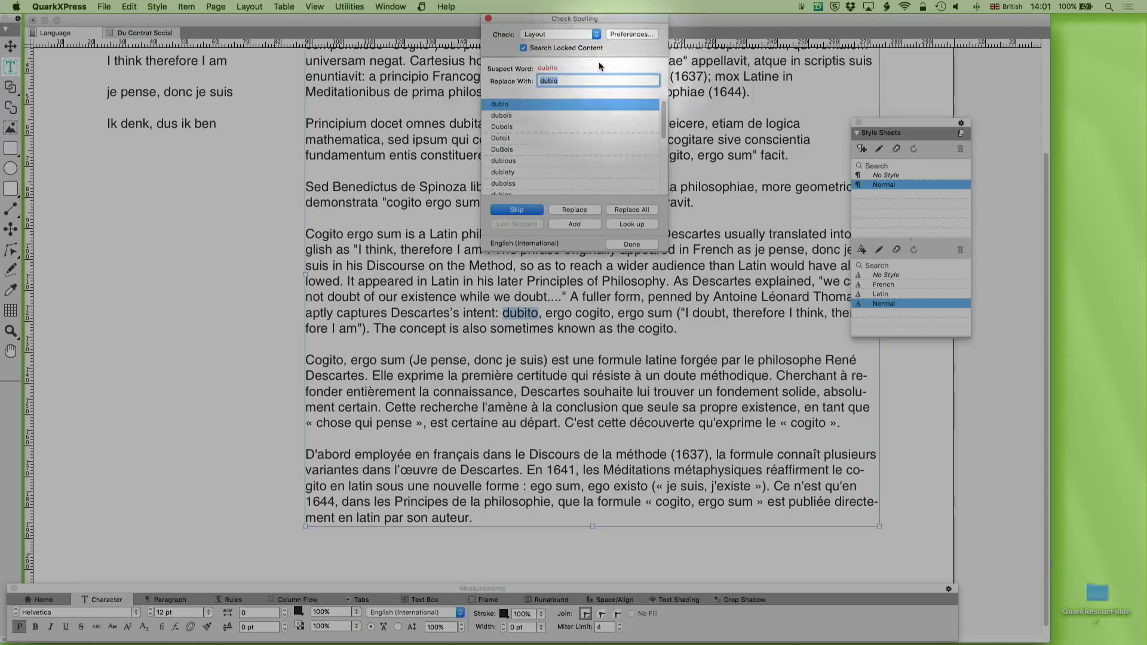
pyautogui.click(534, 212)
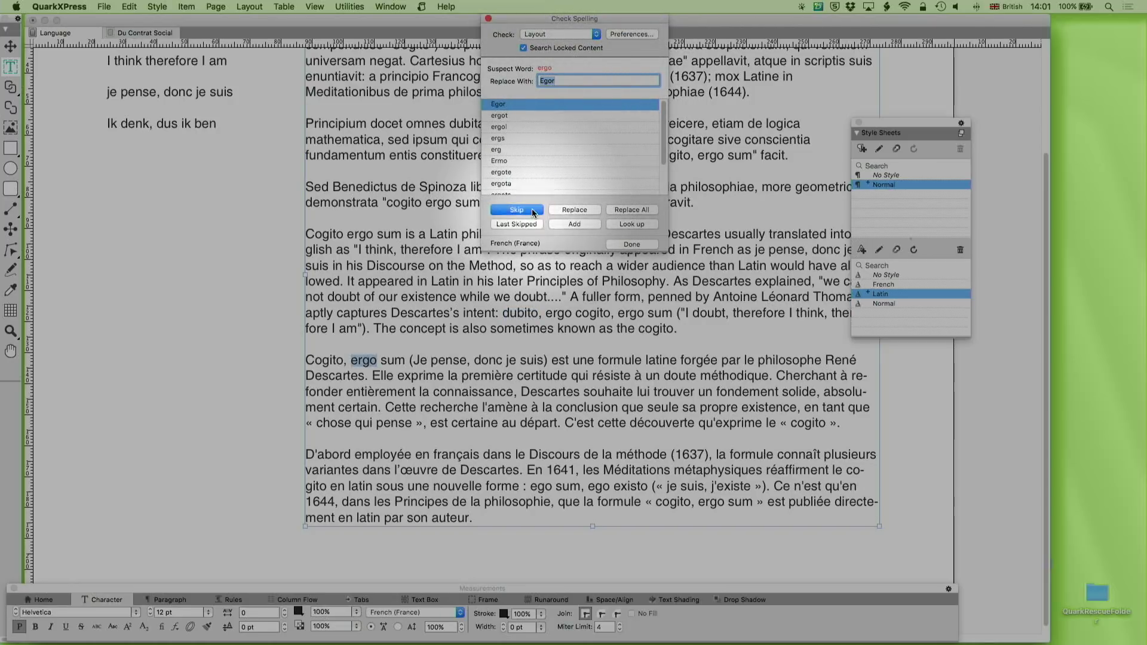
pyautogui.click(533, 211)
pyautogui.click(534, 211)
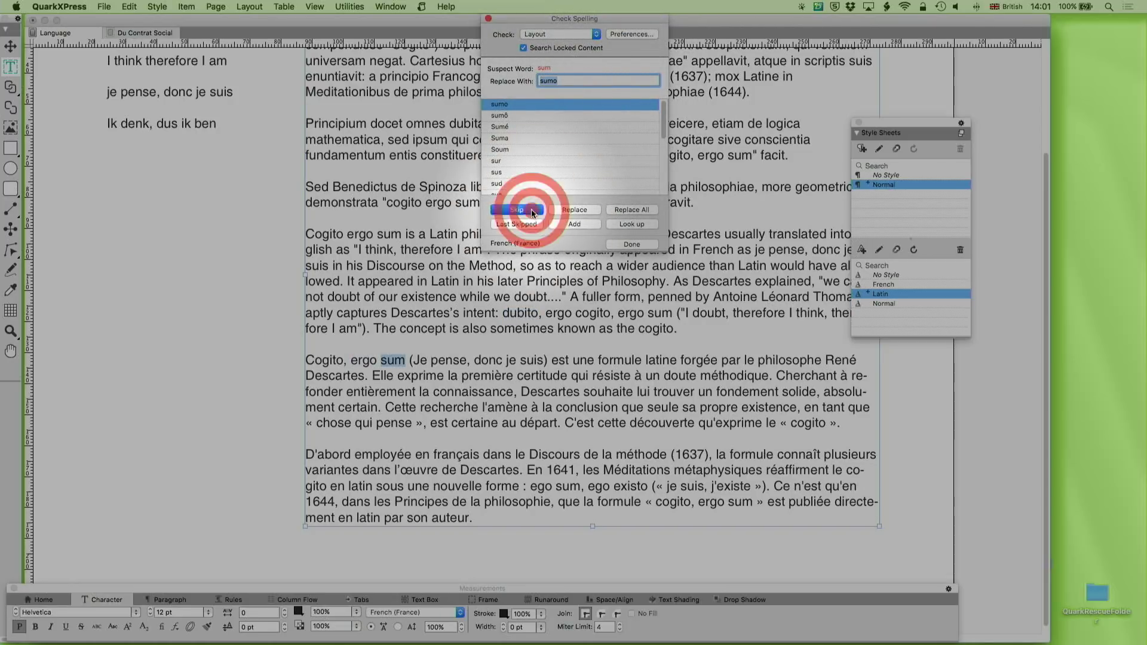
pyautogui.click(534, 212)
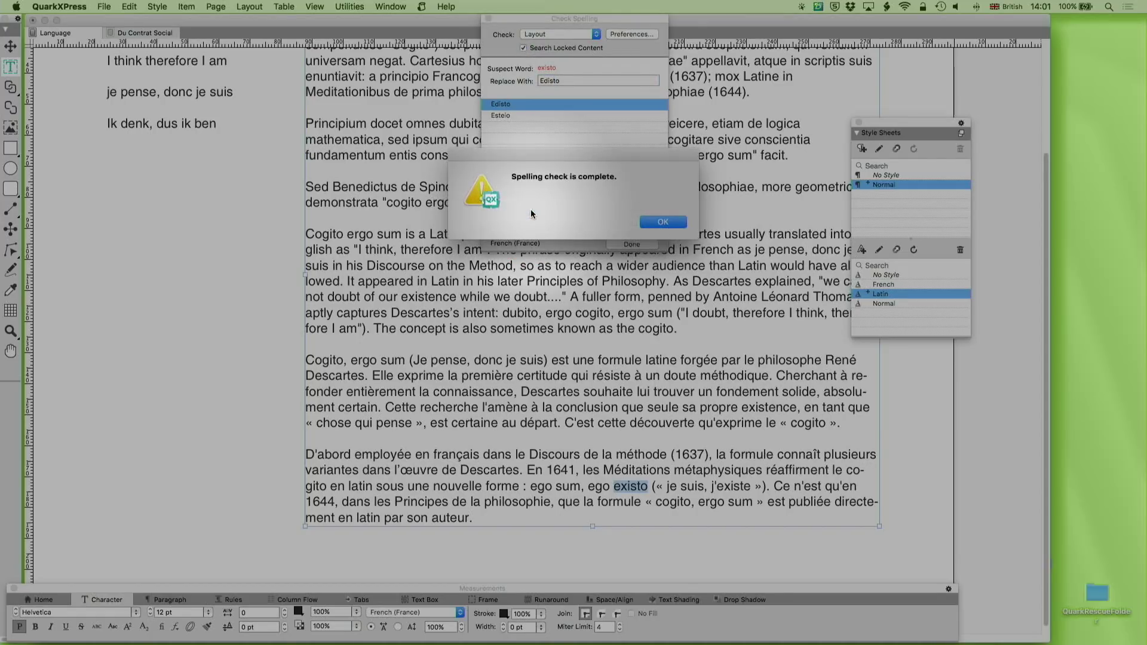
# Finish and close the spelling check, and switch to the Du Contrat Social layout.
pyautogui.click(637, 223)
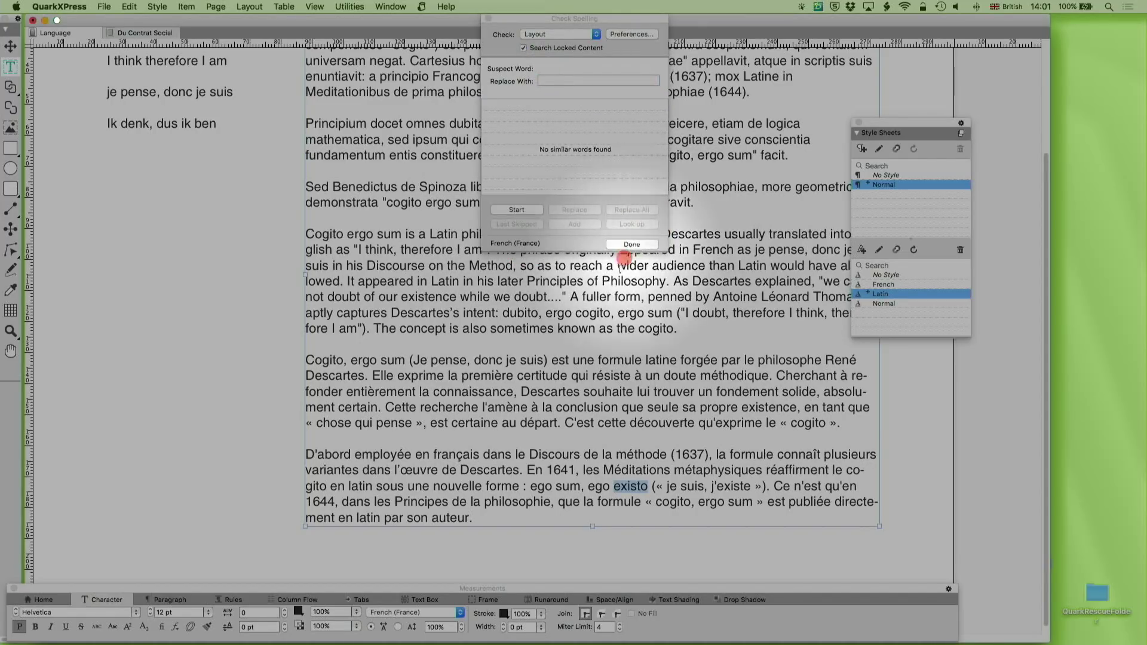
pyautogui.click(634, 244)
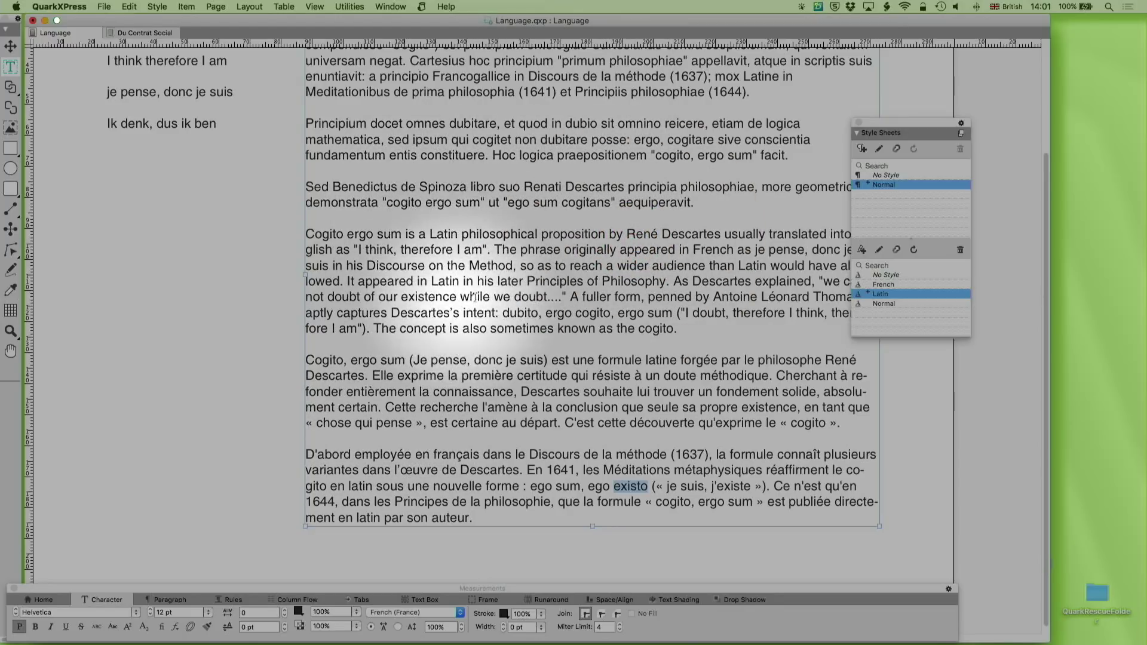
pyautogui.scroll(2, 484, 266)
pyautogui.scroll(-1, 484, 266)
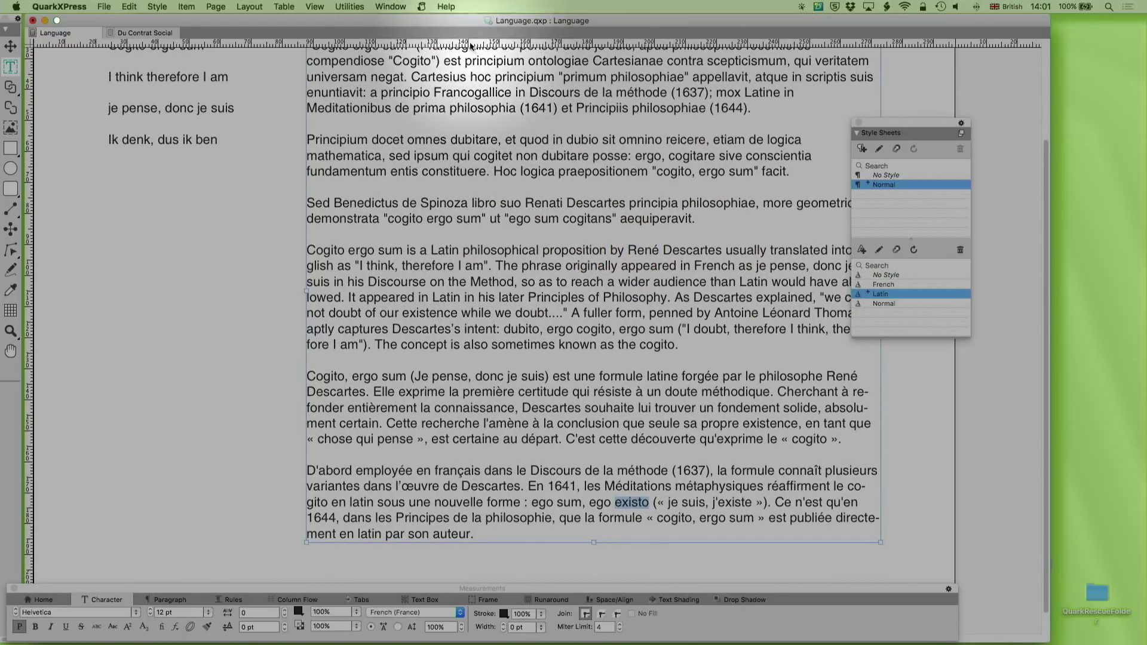
pyautogui.scroll(-1, 502, 334)
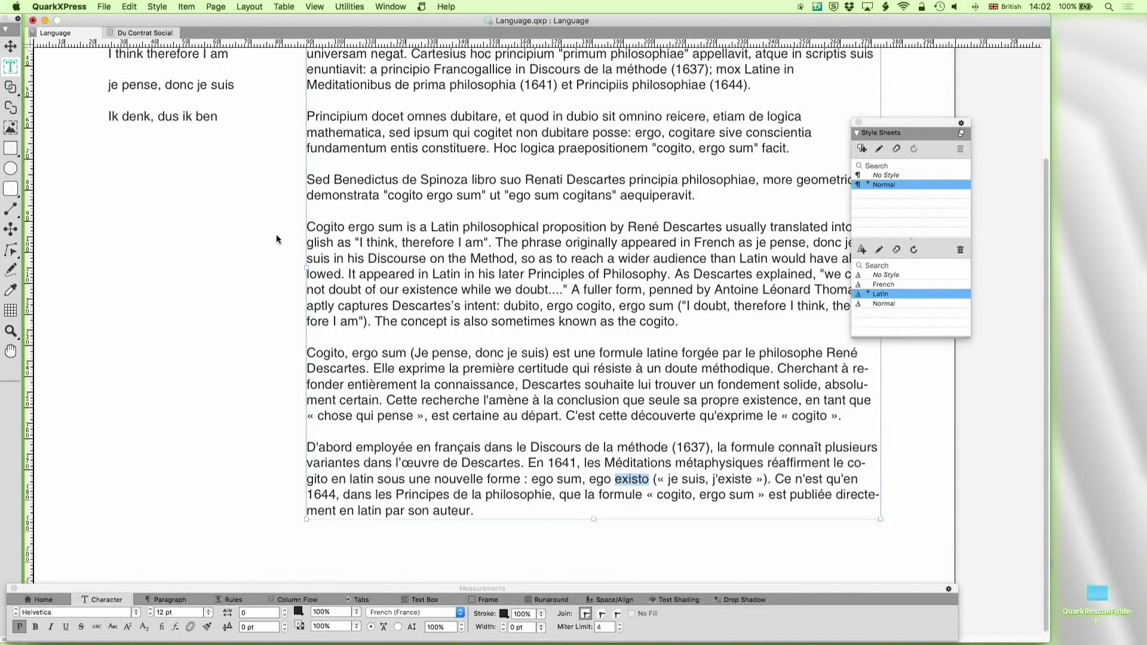
pyautogui.scroll(2, 276, 234)
pyautogui.click(150, 33)
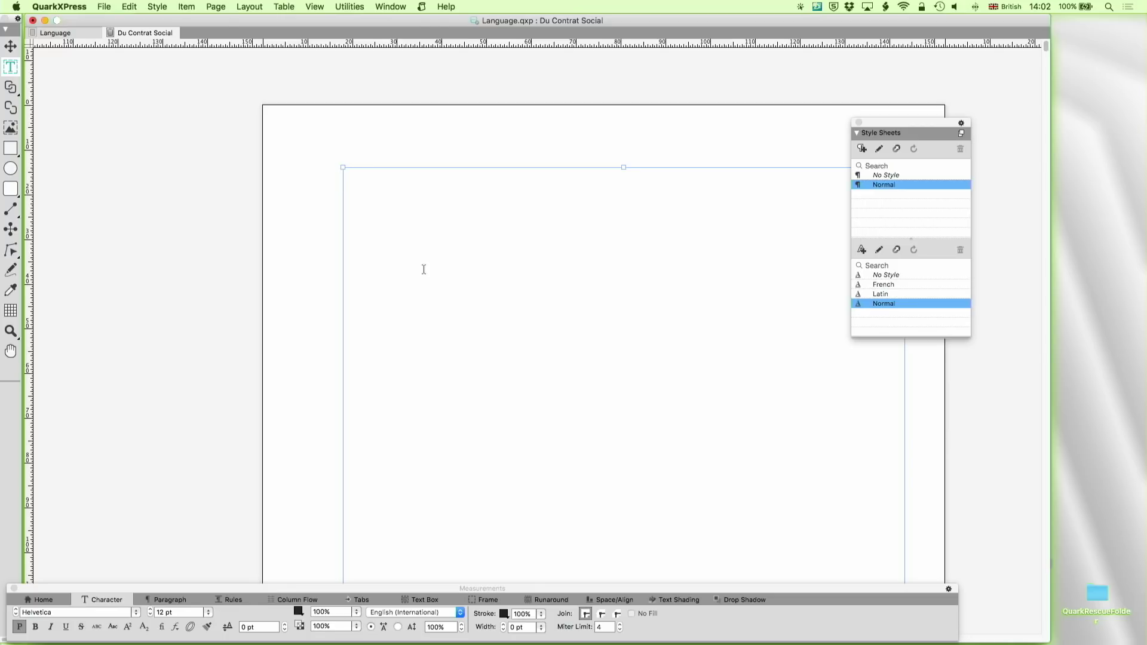
# Import Du Contrat Social.txt into the empty text box with Mac Roman (x-mac-roman) encoding and quotes converted.
pyautogui.press('super+e')
pyautogui.click(482, 171)
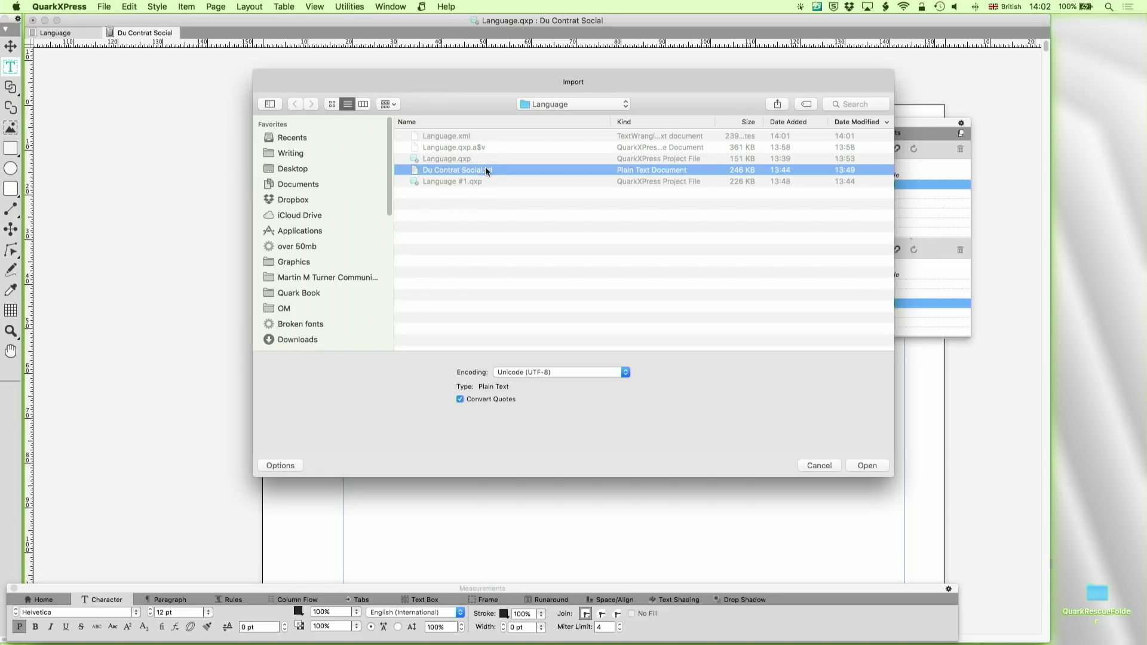
pyautogui.click(537, 372)
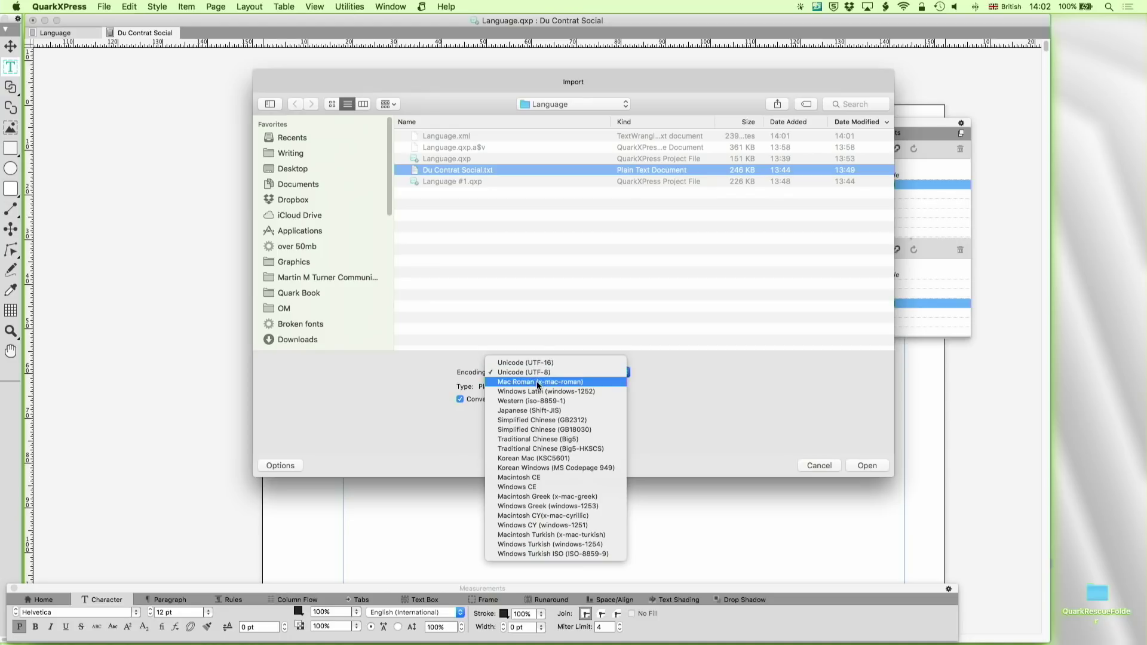
pyautogui.click(545, 383)
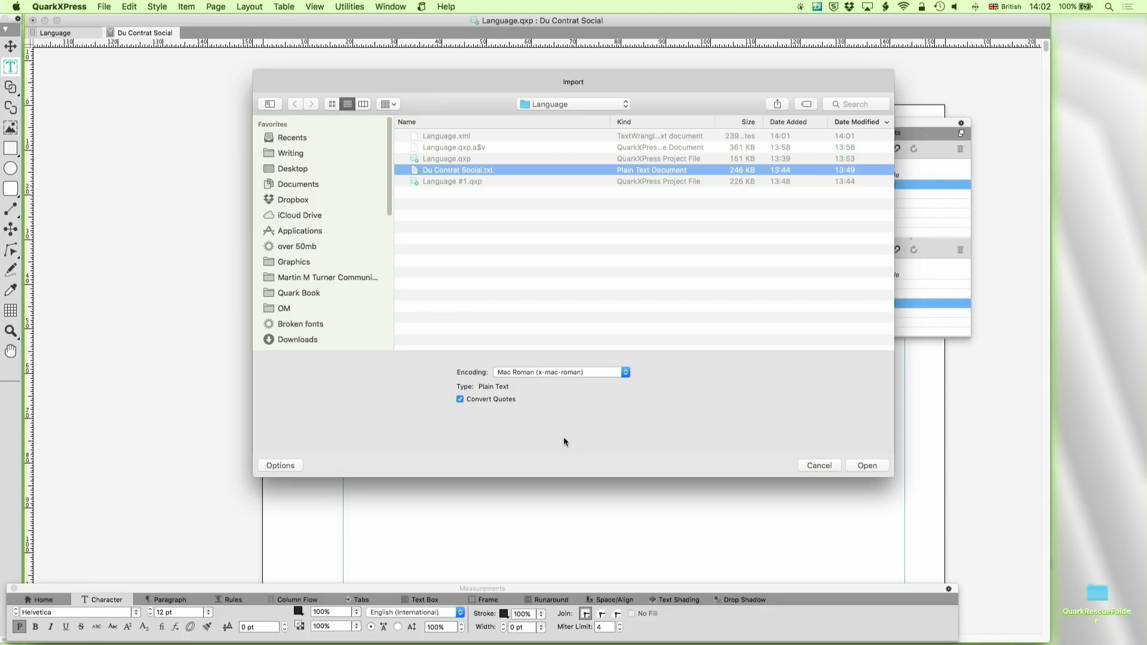
pyautogui.click(547, 375)
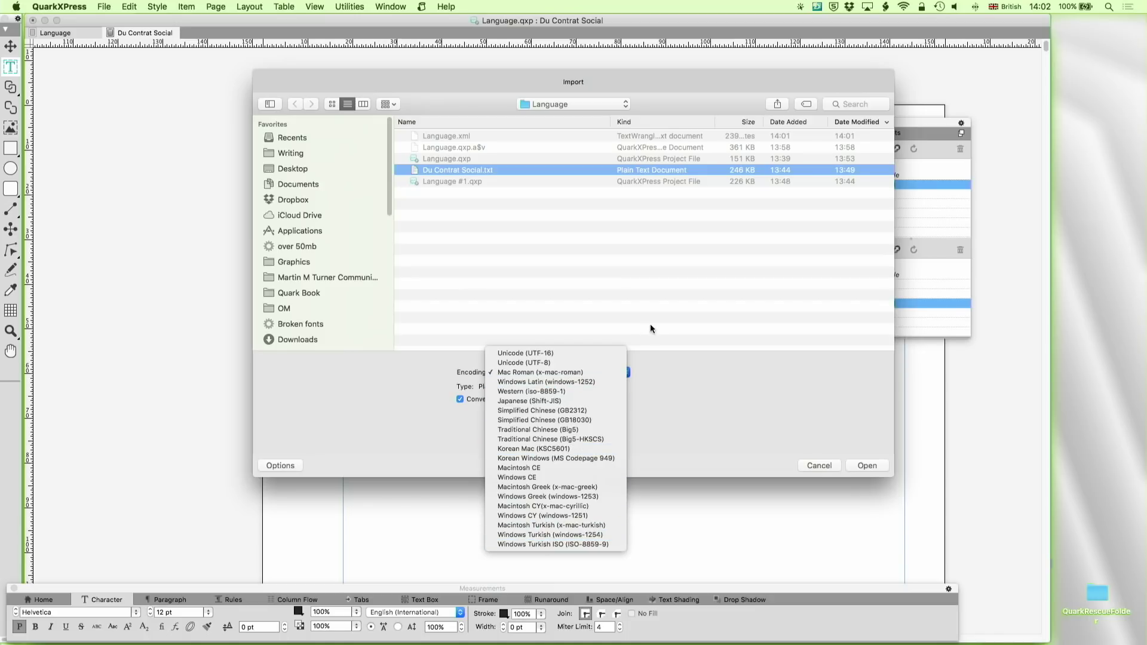
pyautogui.click(702, 406)
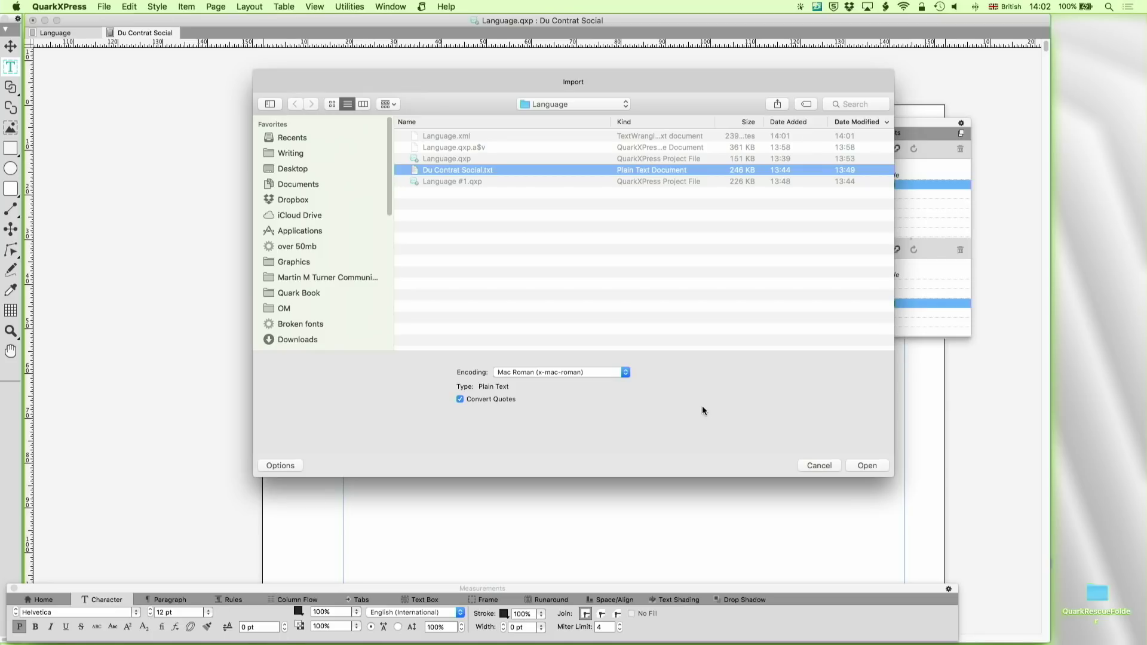
pyautogui.click(875, 463)
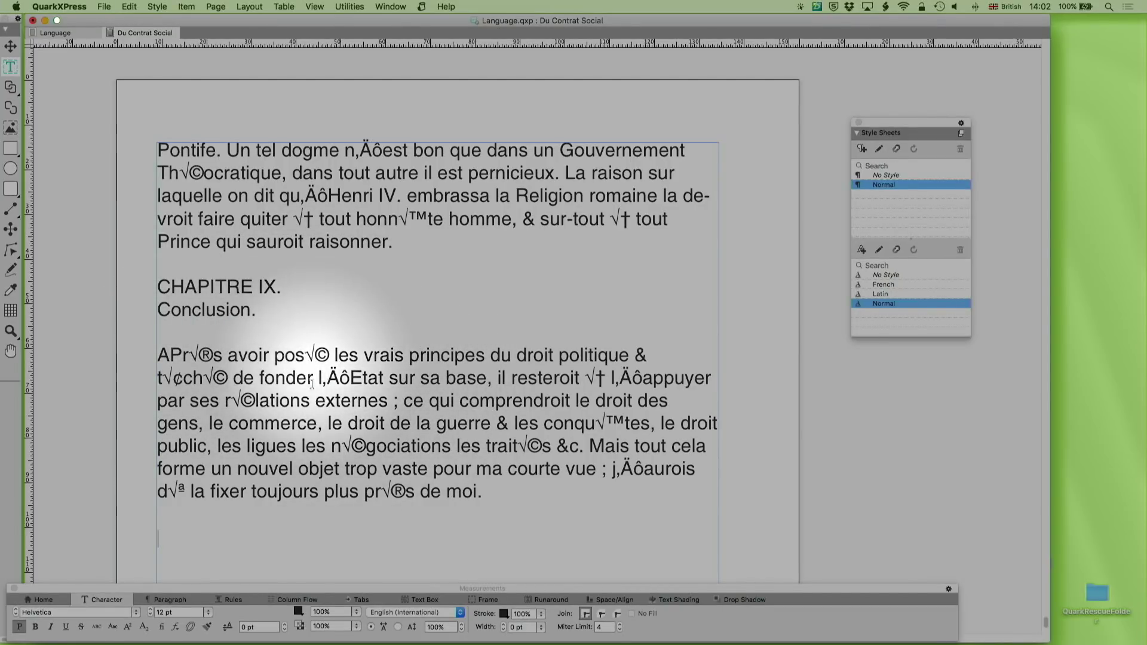
# Delete all of the imported text from the Du Contrat Social layout.
pyautogui.scroll(4, 359, 295)
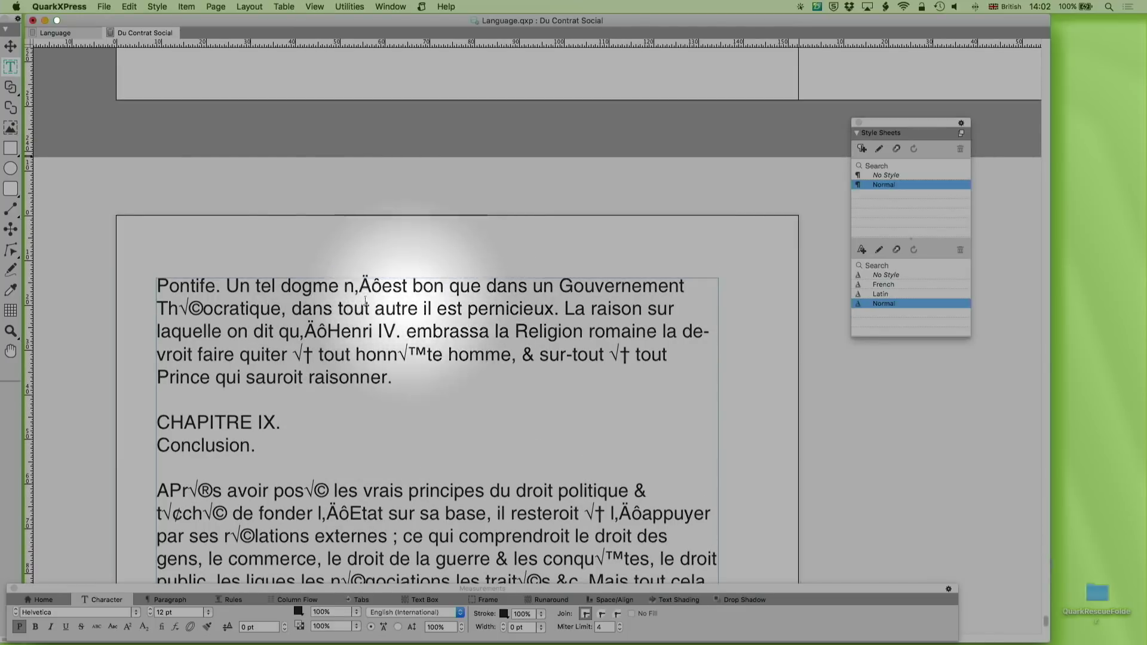
pyautogui.click(391, 380)
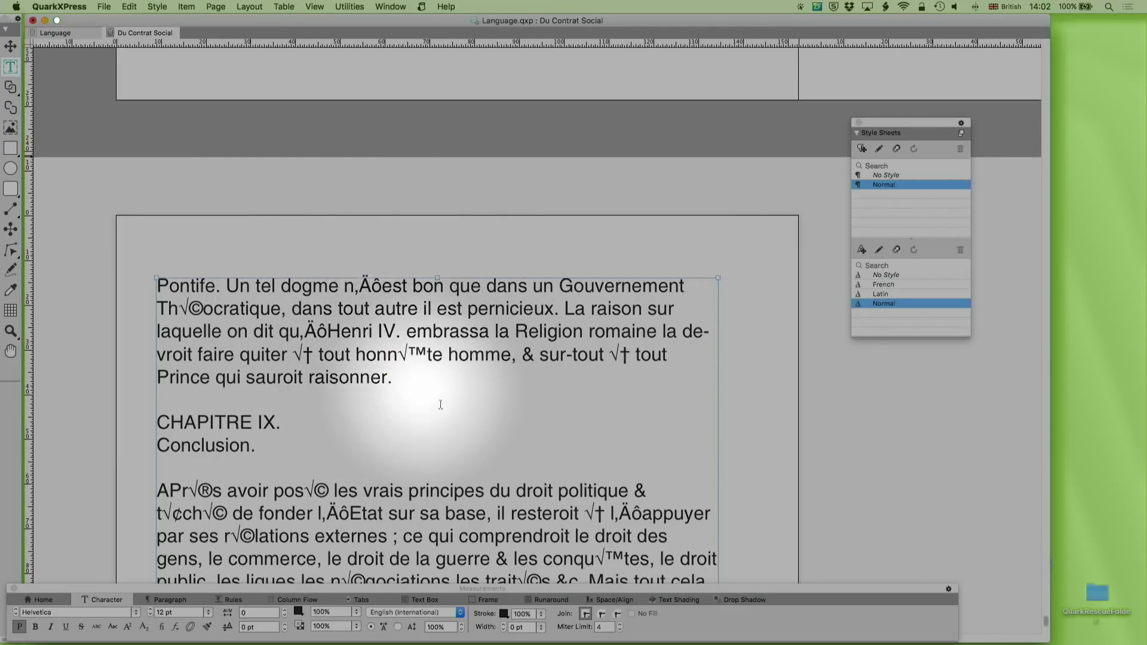
pyautogui.press('super+a')
pyautogui.scroll(-10, 452, 419)
pyautogui.press('BackSpace')
# Import Du Contrat Social.txt into the emptied text box with Unicode (UTF-8) encoding and quotes converted.
pyautogui.press('super+e')
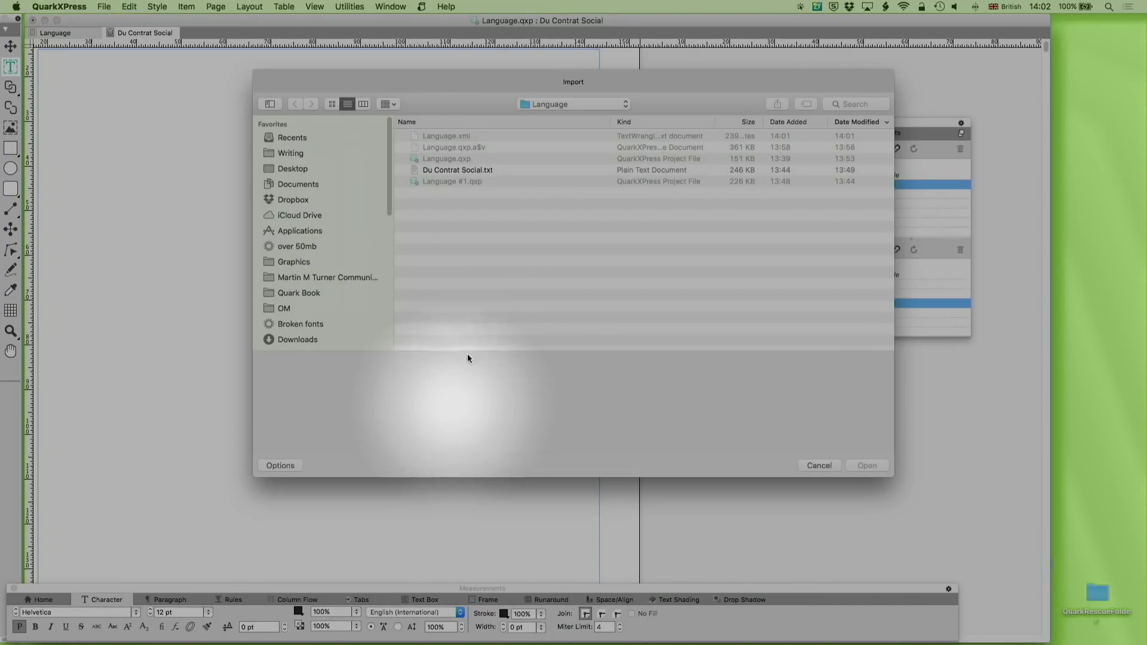
pyautogui.click(478, 170)
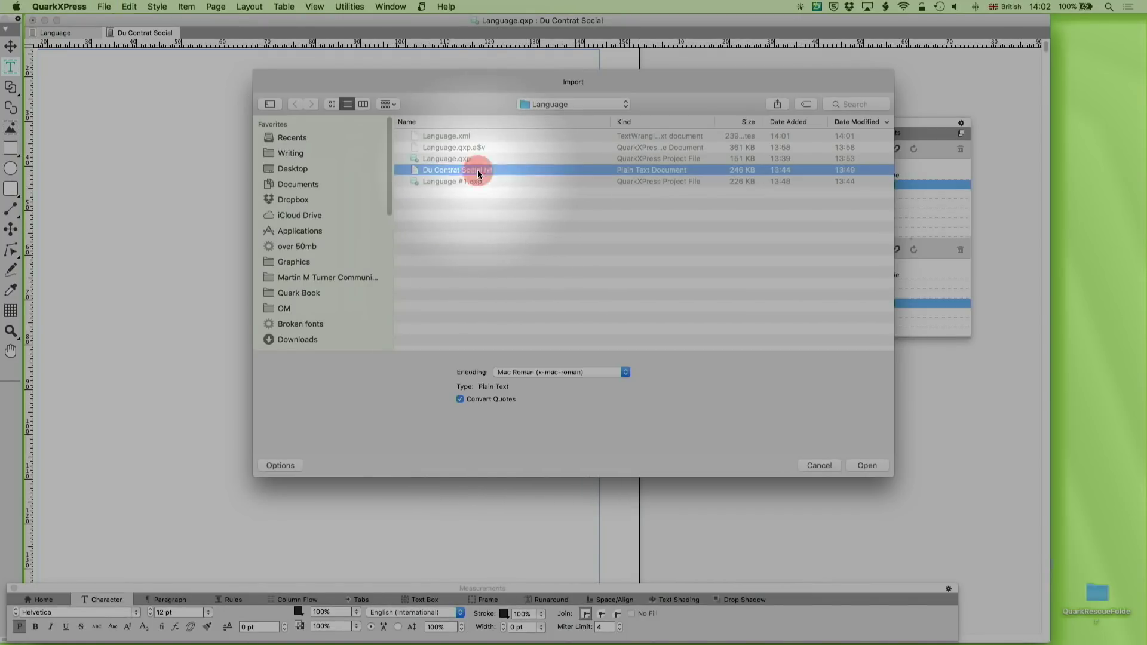
pyautogui.click(557, 373)
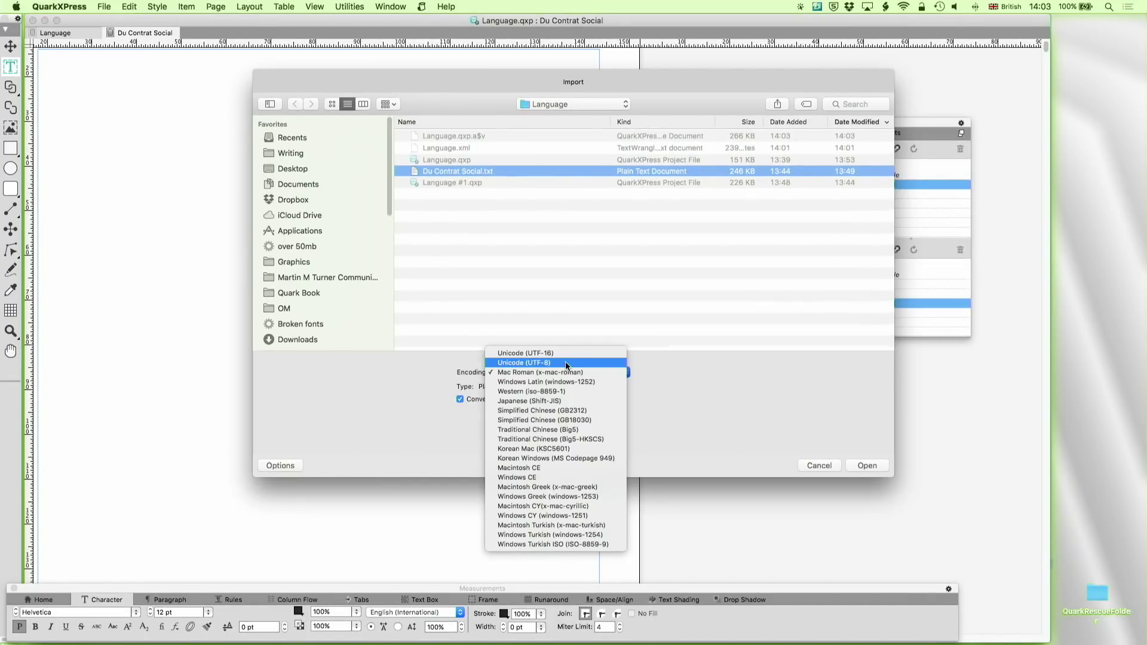
pyautogui.click(566, 362)
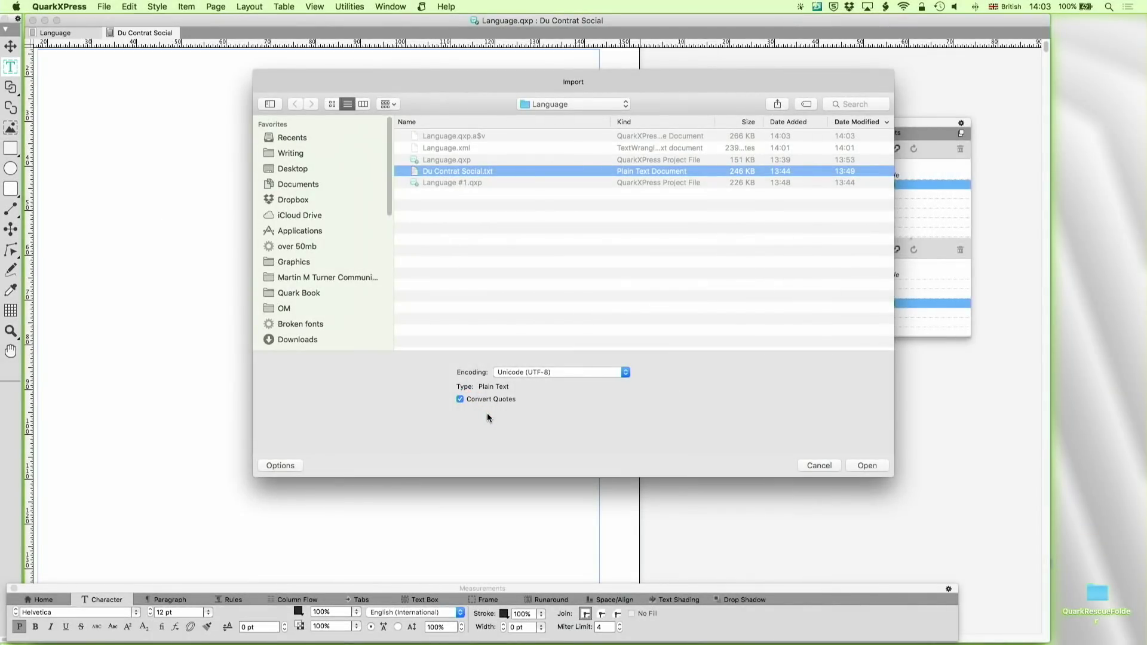
pyautogui.click(867, 465)
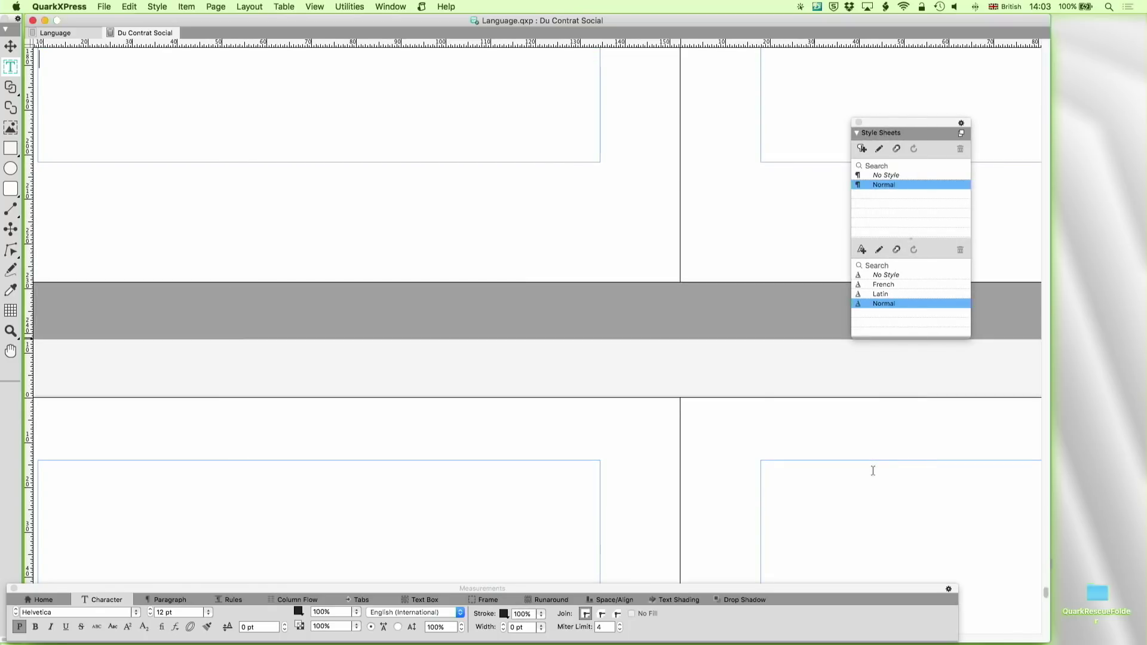
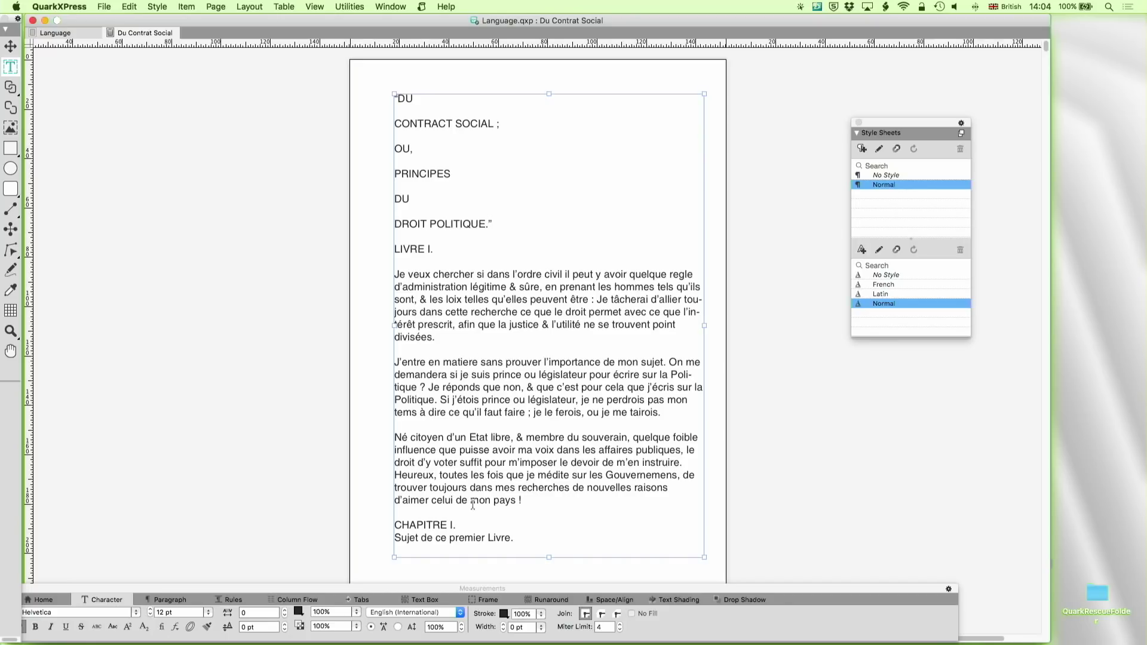
pyautogui.click(418, 613)
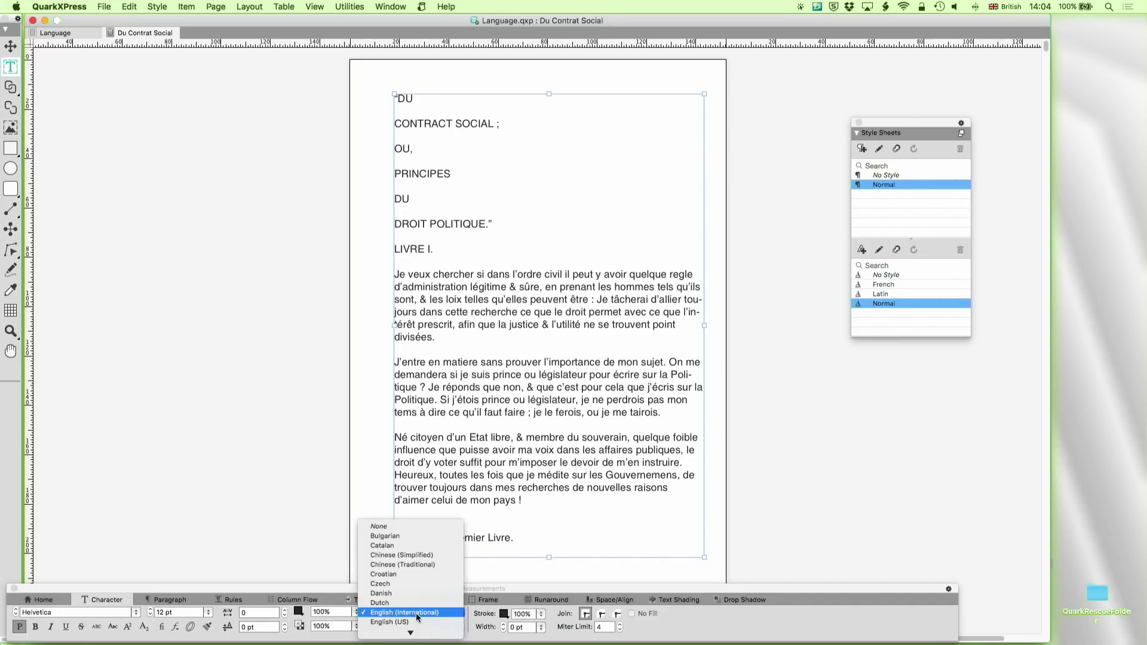
pyautogui.click(275, 579)
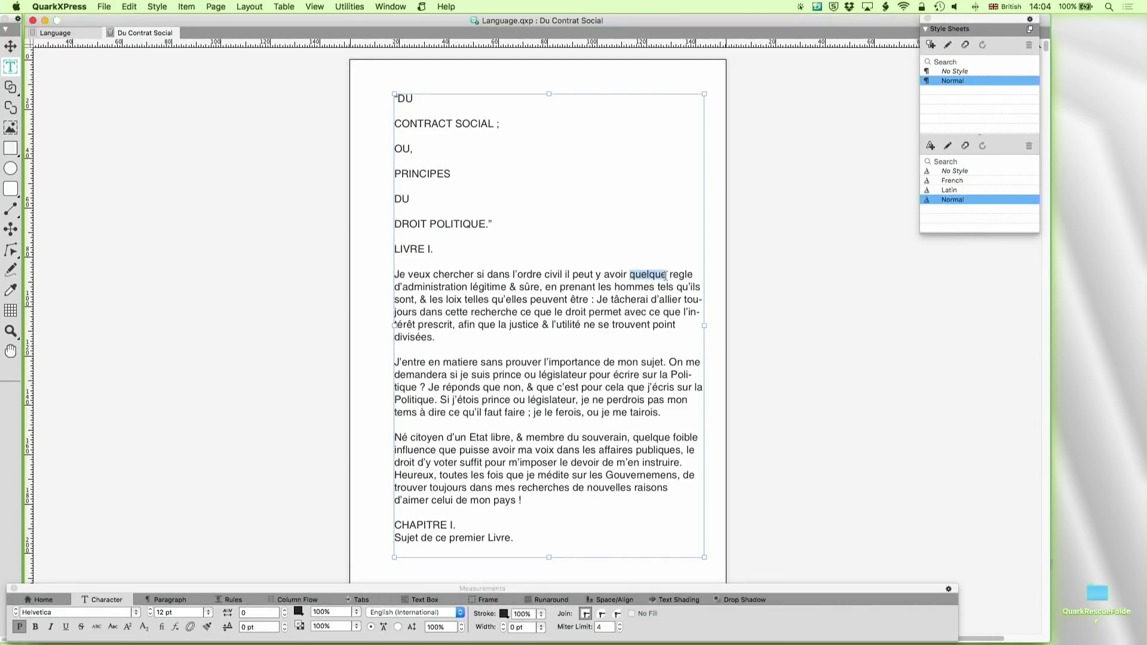
# Look up the suggested hyphenation of "quelque" in the first paragraph under LIVRE I.
pyautogui.click(346, 7)
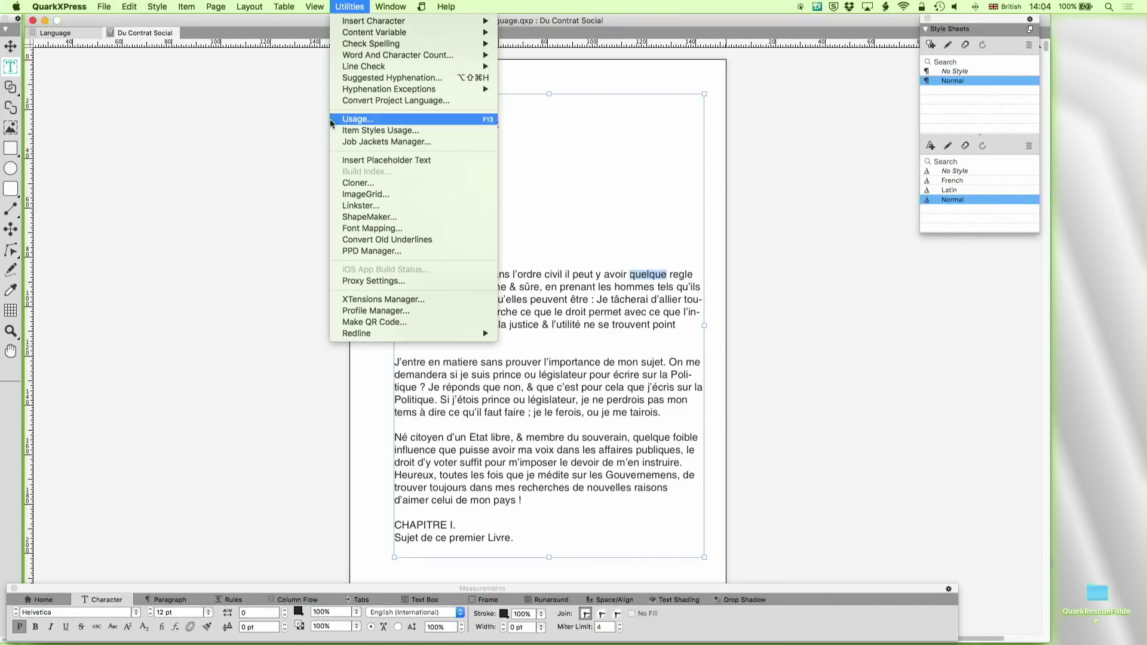
pyautogui.click(383, 78)
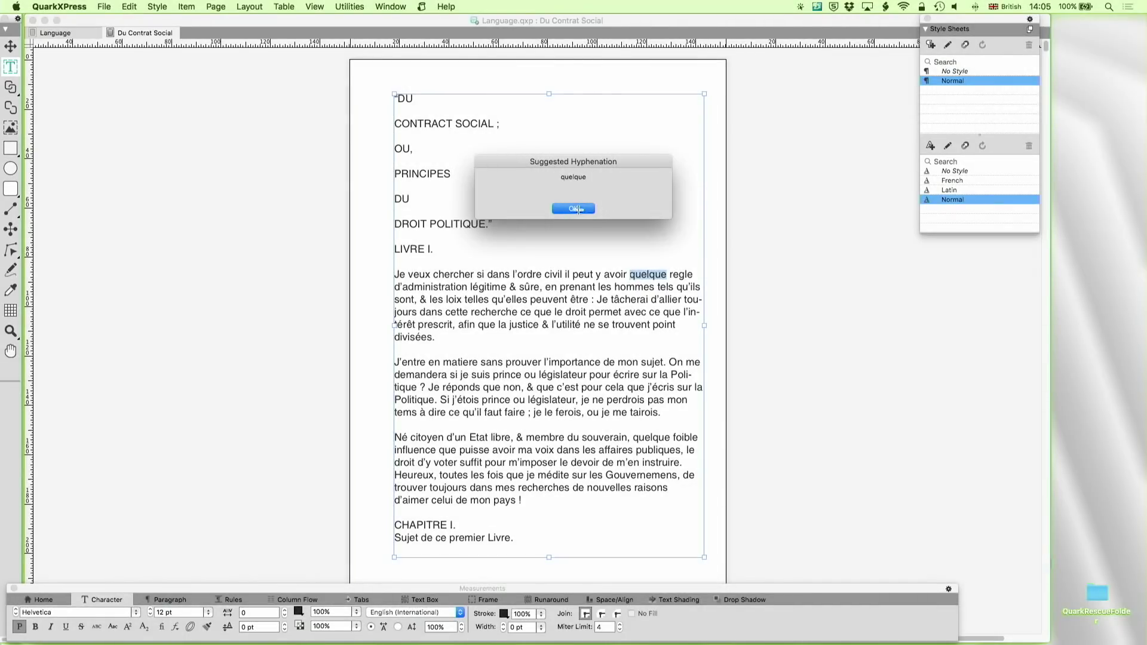
pyautogui.click(573, 208)
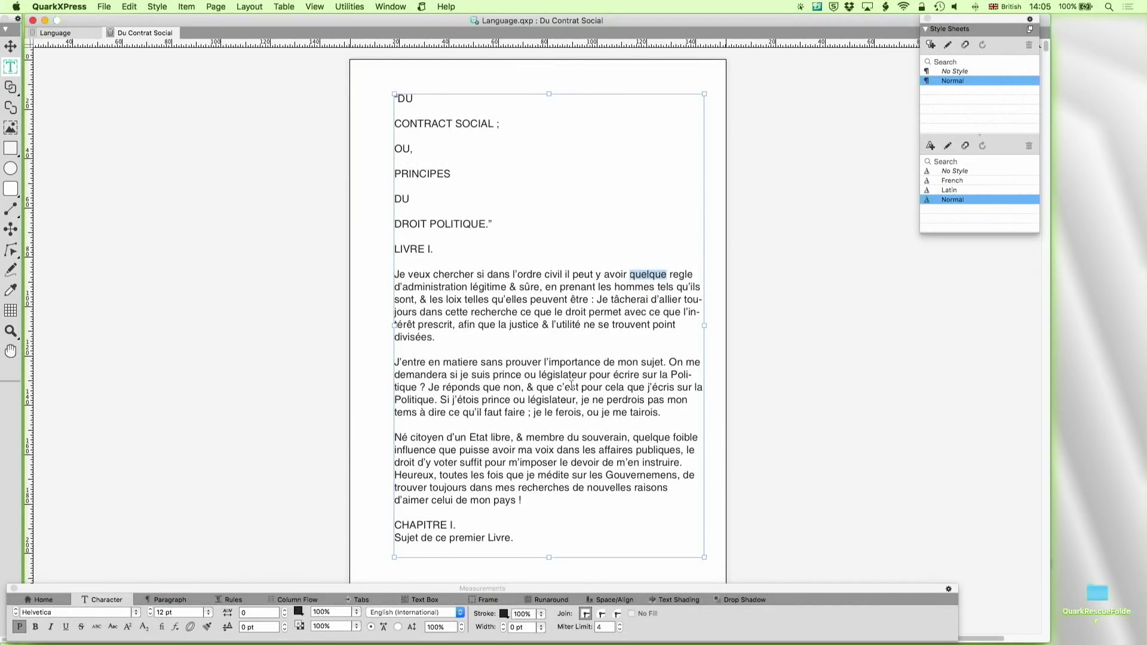
pyautogui.click(595, 344)
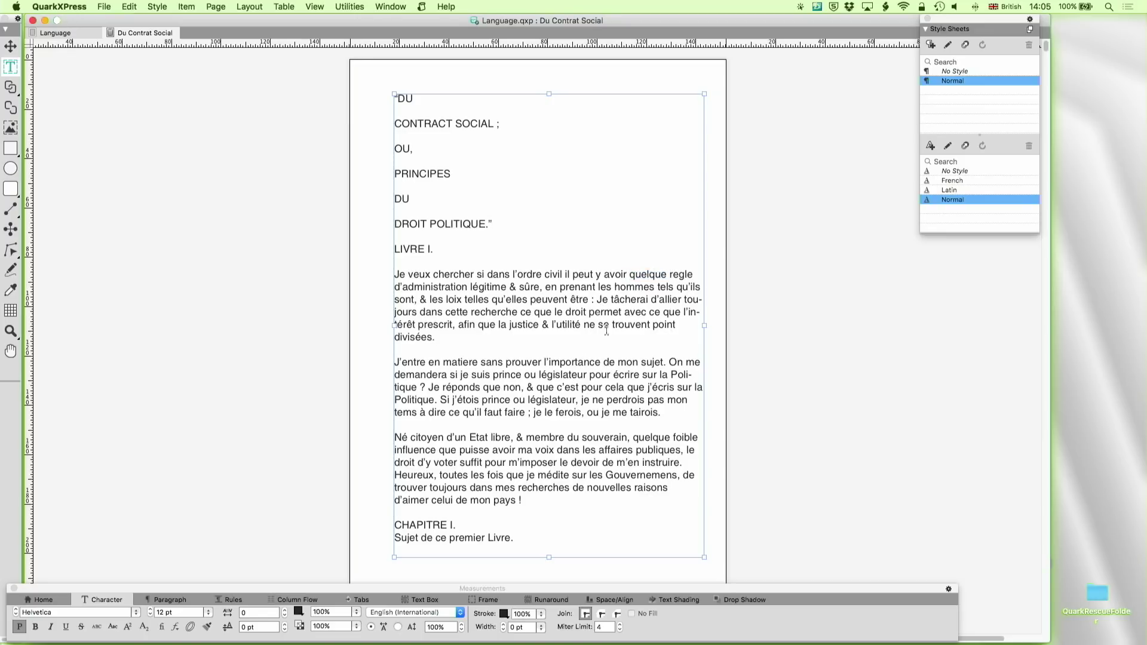
# Set the language of the paragraph beginning "Je veux chercher" to French (France).
pyautogui.click(340, 9)
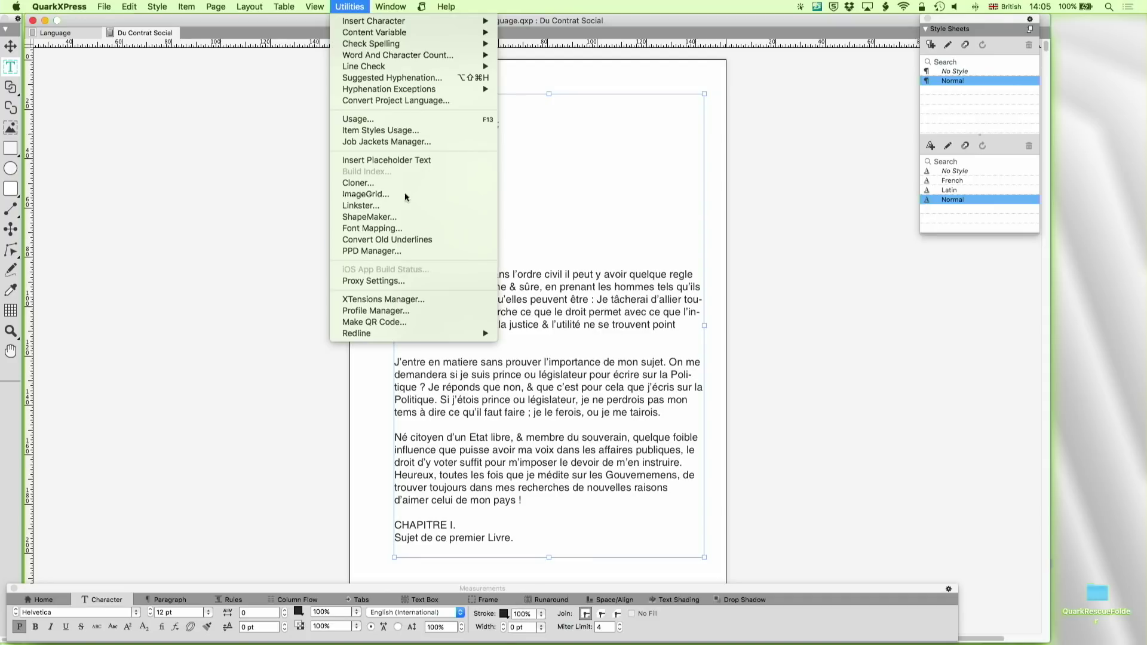
pyautogui.click(674, 341)
pyautogui.hotkey('shift', 'Up')
pyautogui.hotkey('shift', 'Up')
pyautogui.hotkey('shift', 'Up')
pyautogui.hotkey('shift', 'Up')
pyautogui.hotkey('shift', 'Up')
pyautogui.hotkey('shift', 'Up')
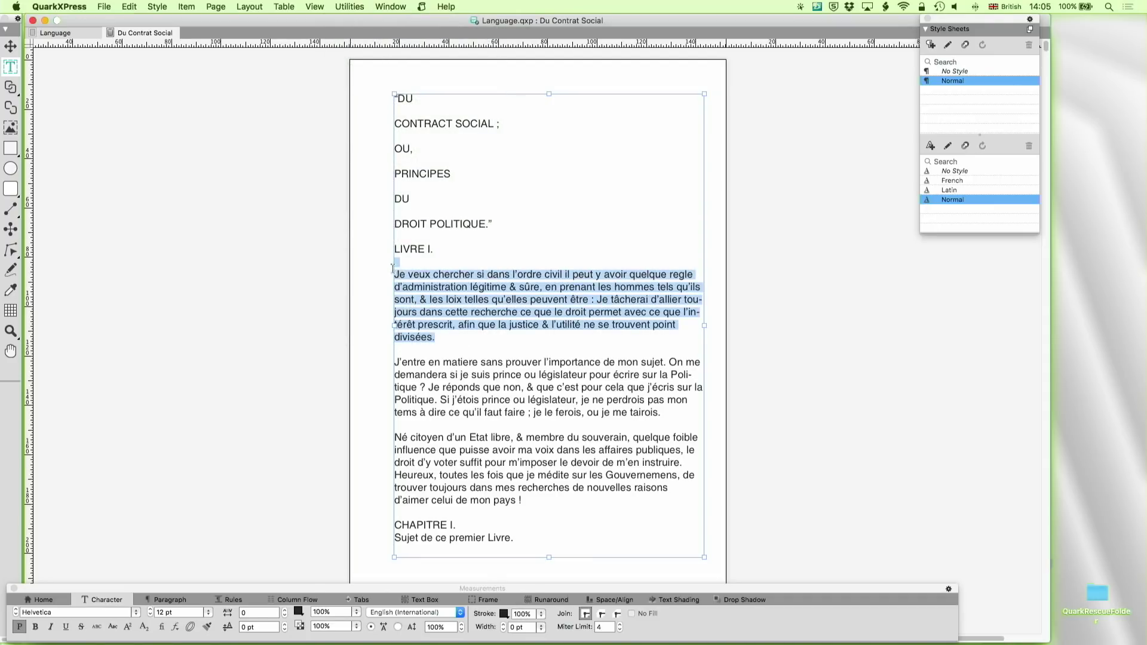
pyautogui.click(415, 613)
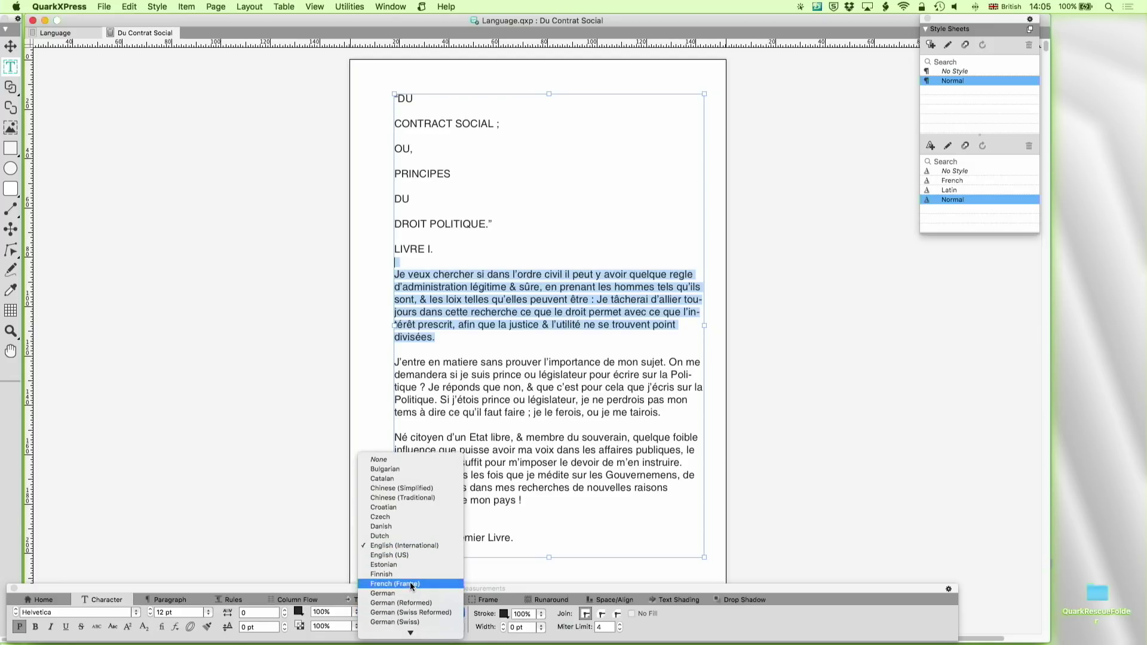
pyautogui.click(410, 584)
# Check the suggested hyphenation of "quelque" again with the paragraph's French language setting.
pyautogui.click(349, 7)
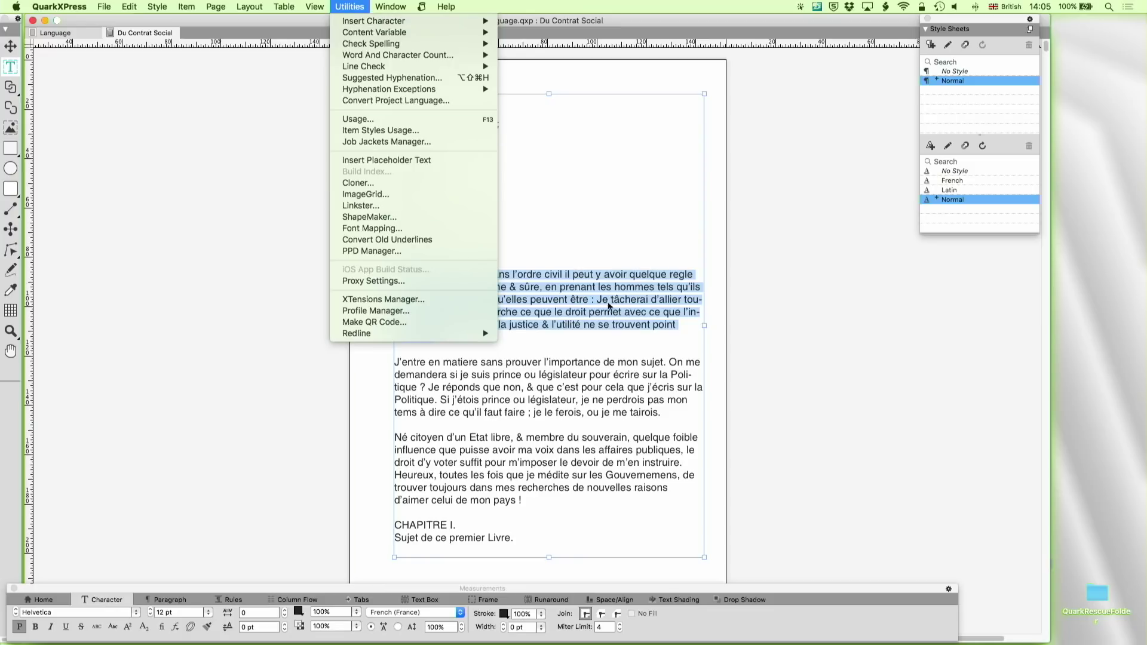
pyautogui.click(619, 291)
pyautogui.doubleClick(645, 276)
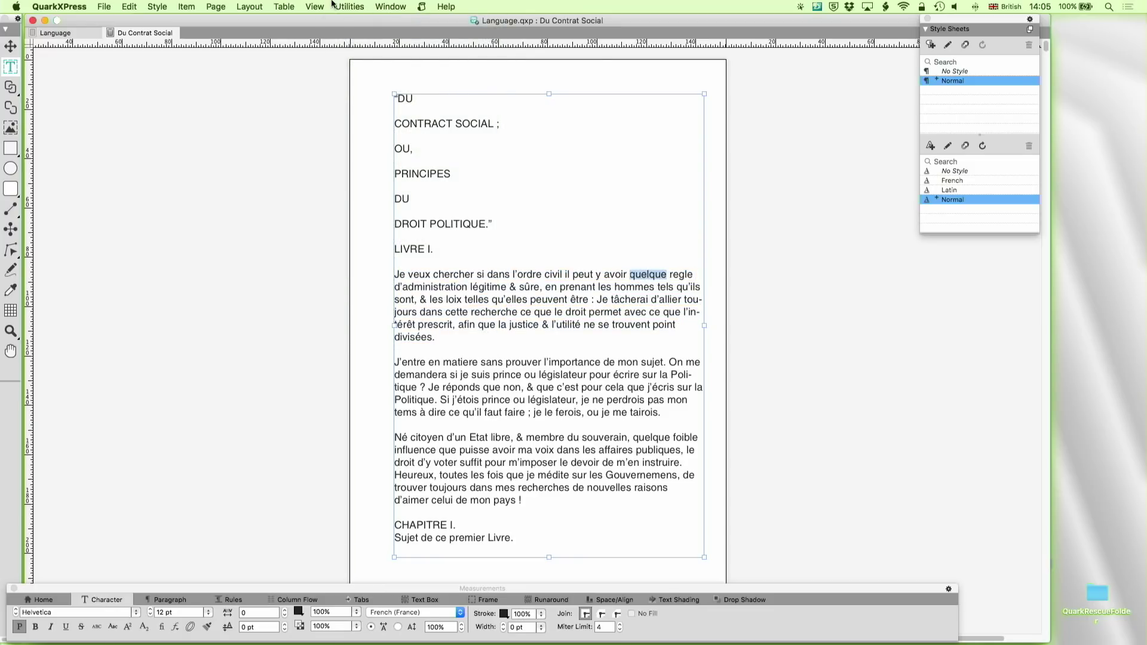
pyautogui.click(350, 6)
pyautogui.click(381, 78)
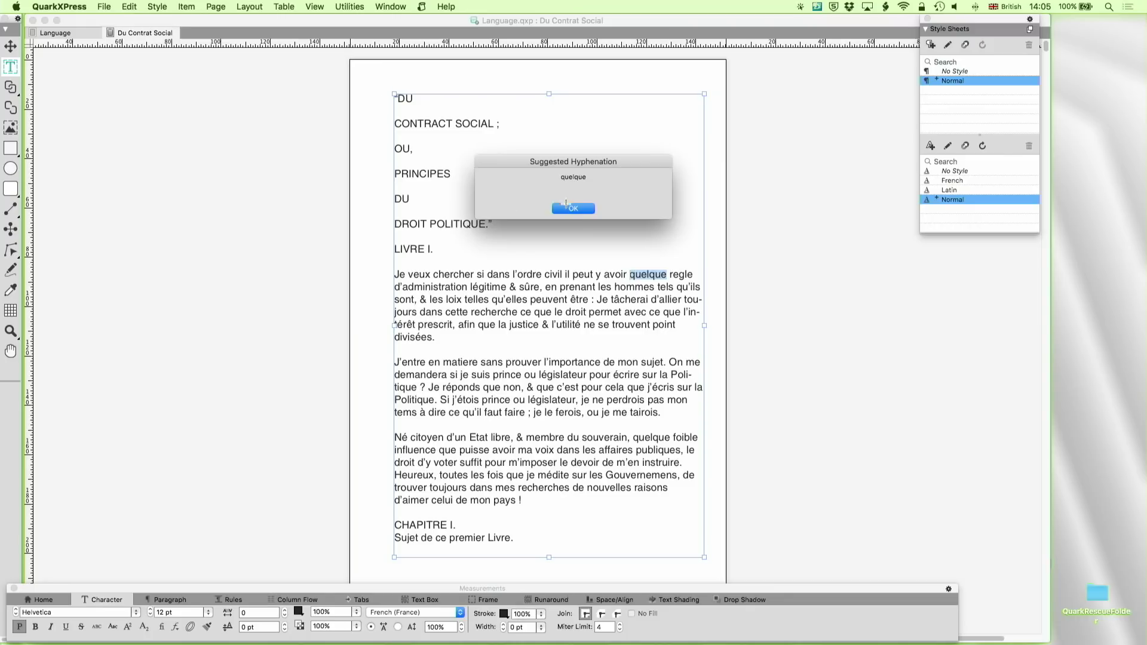
pyautogui.click(568, 208)
pyautogui.click(531, 347)
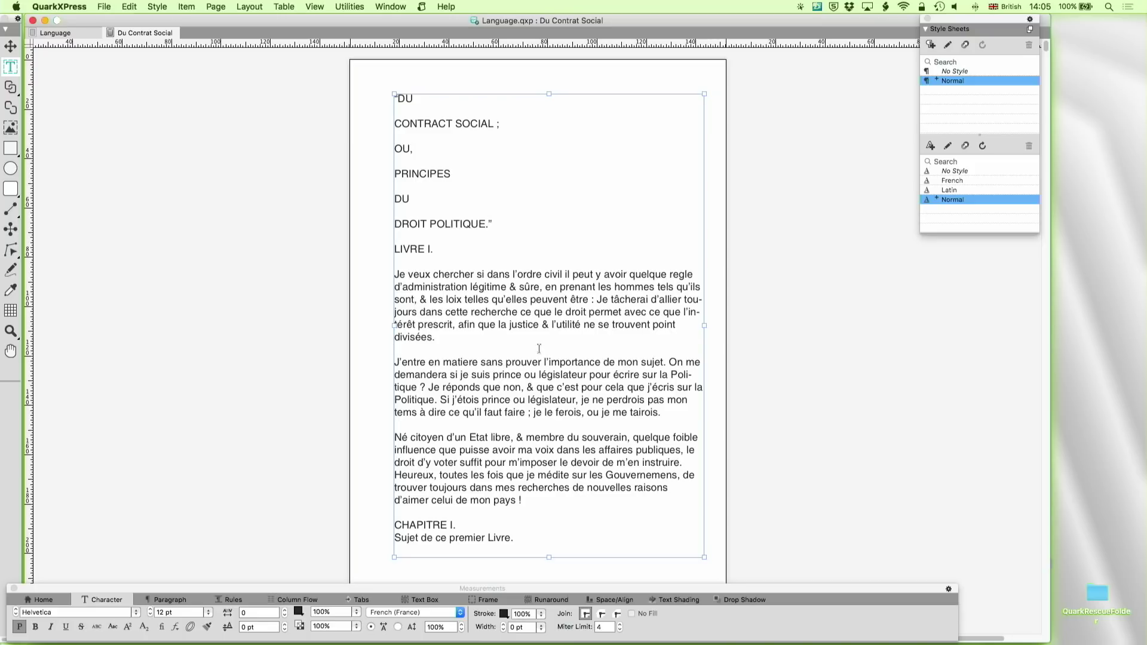
# Set up a project language conversion from All Languages to French (France).
pyautogui.click(349, 6)
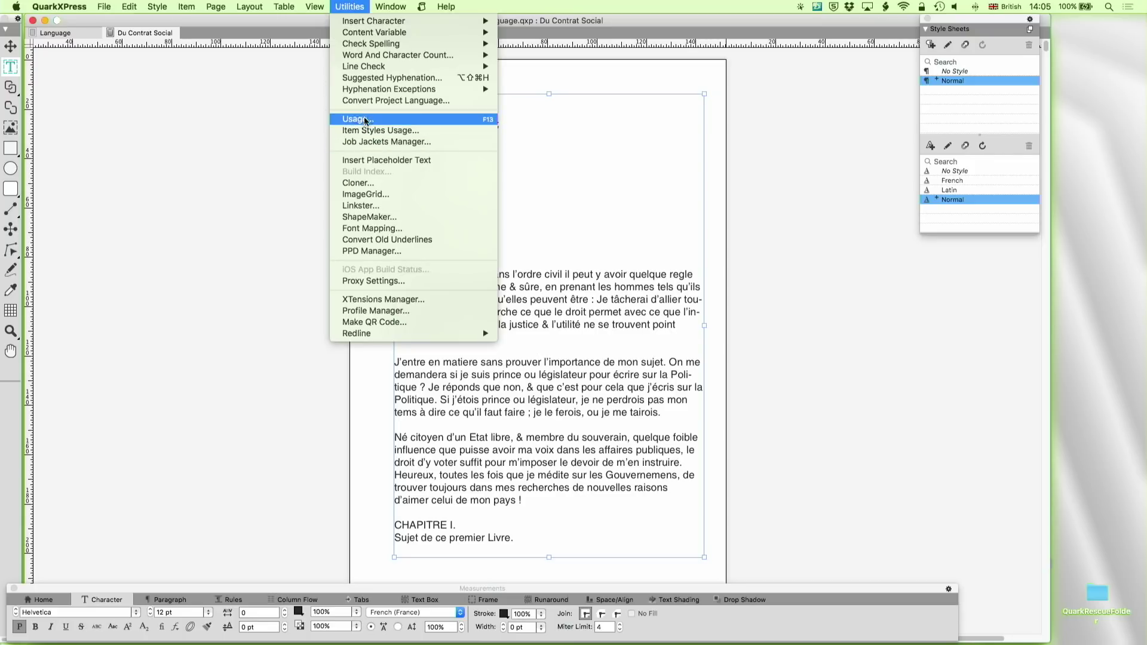
pyautogui.click(375, 101)
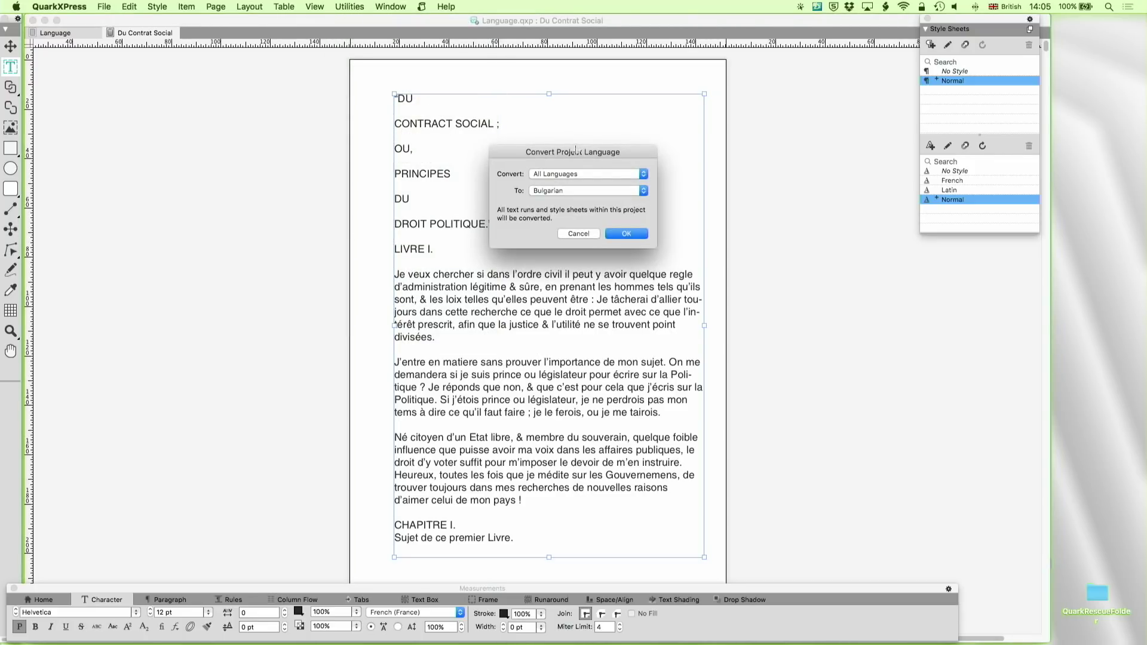
pyautogui.click(571, 174)
pyautogui.click(487, 157)
pyautogui.click(544, 191)
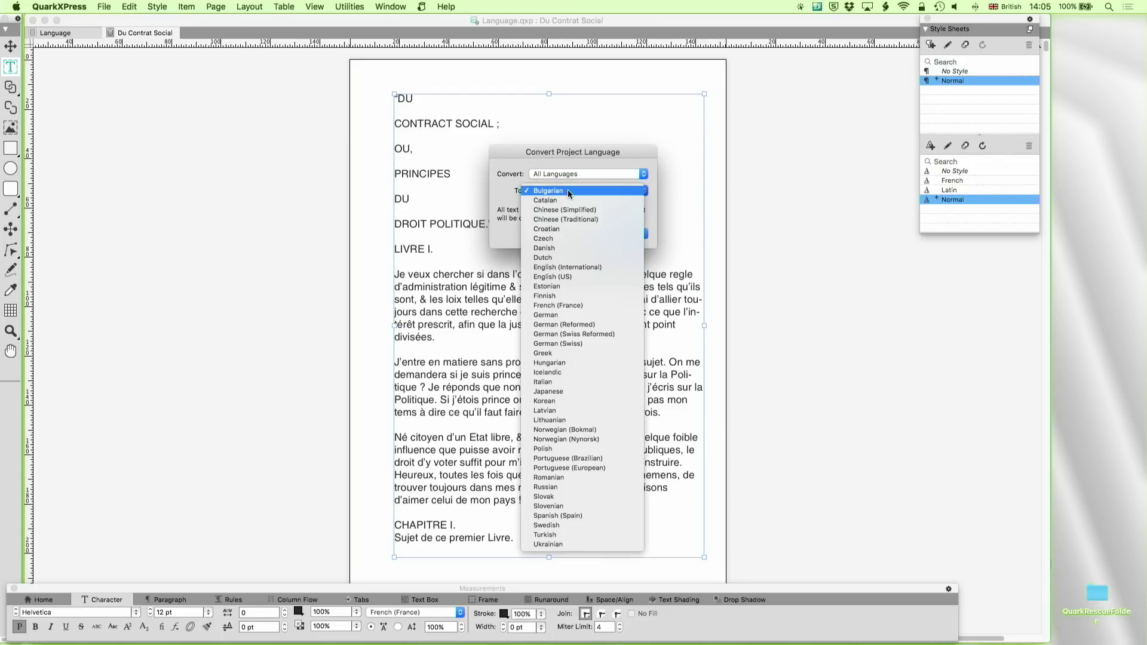
pyautogui.click(569, 305)
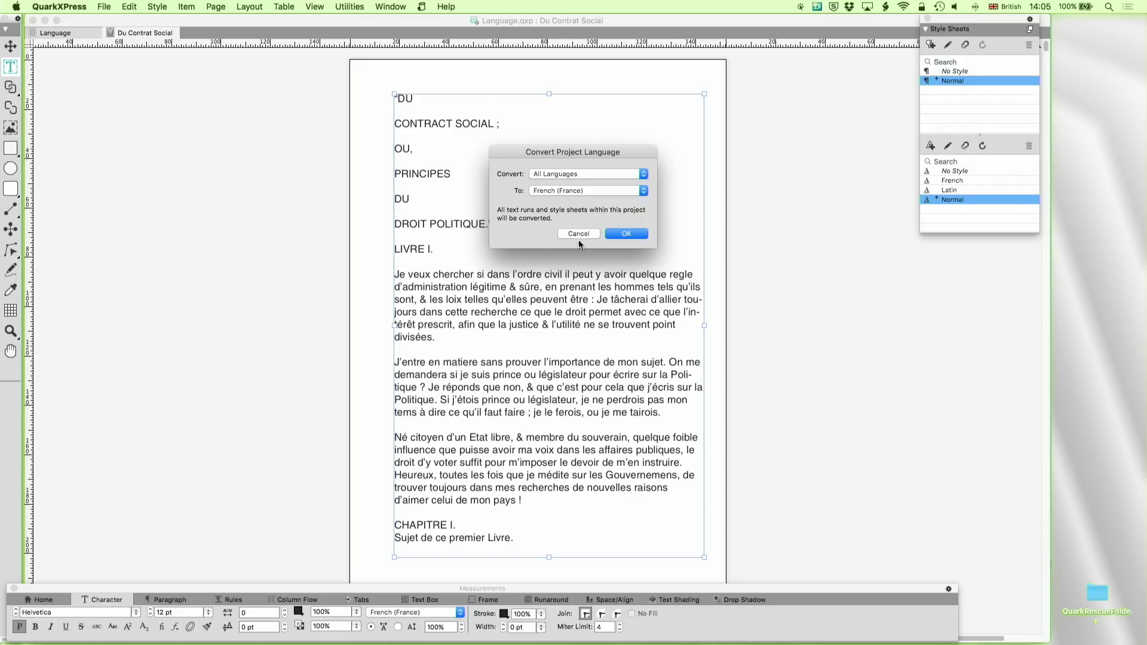
# Change the project language conversion to go from Portuguese (Brazilian) to Portuguese (European).
pyautogui.click(585, 192)
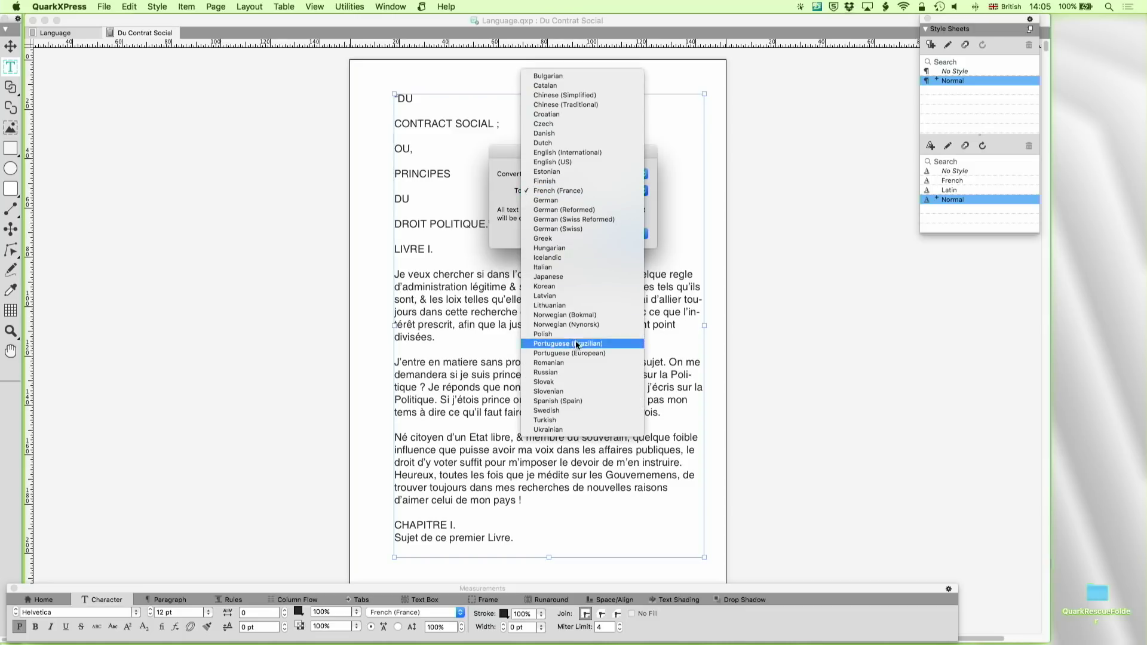
pyautogui.click(500, 201)
pyautogui.click(566, 177)
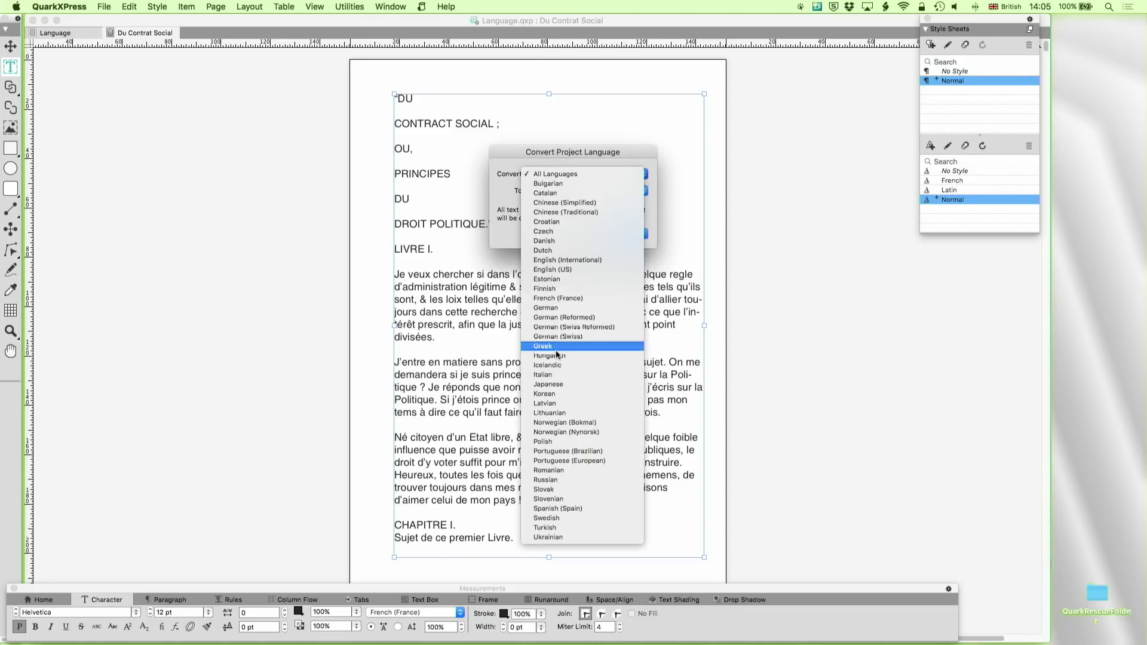
pyautogui.click(571, 451)
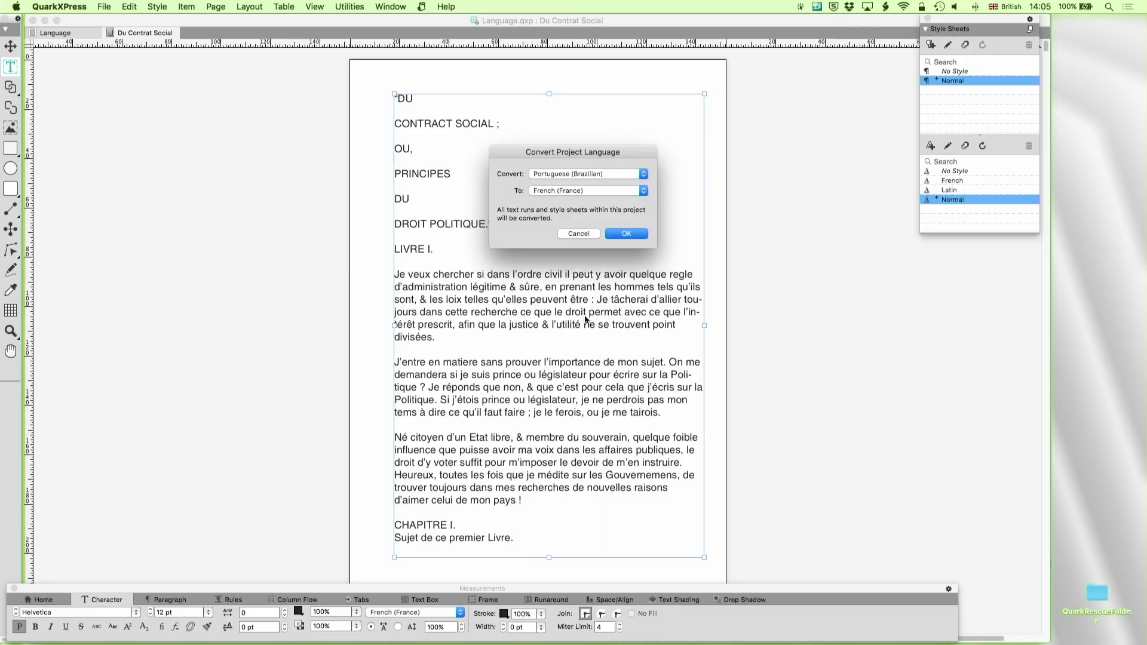
pyautogui.click(578, 190)
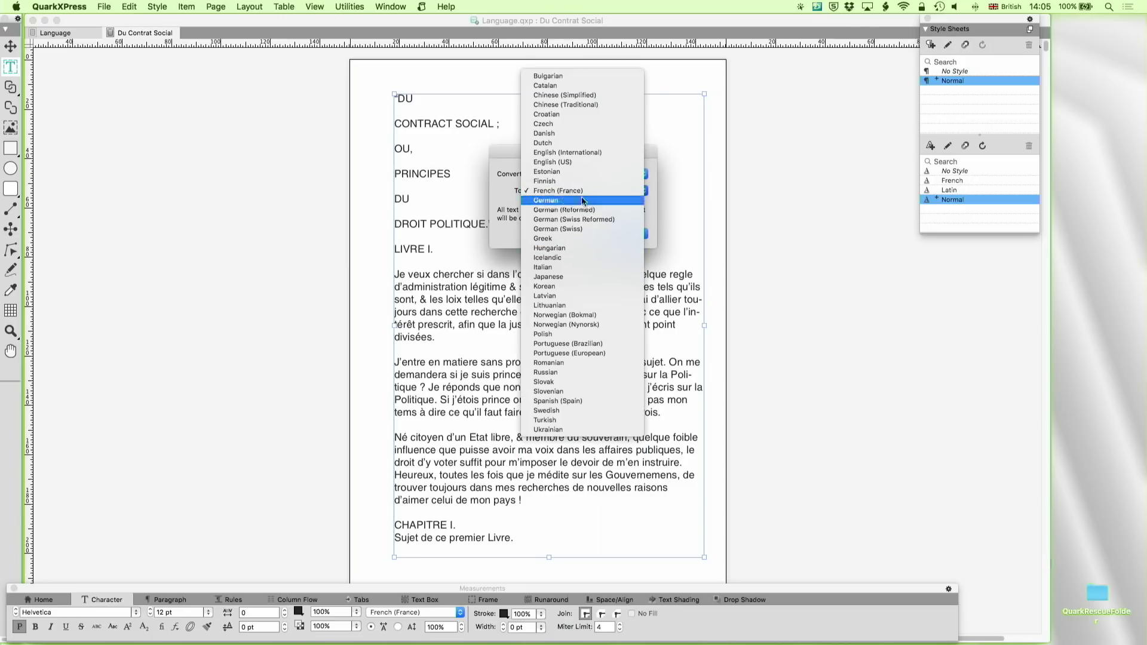
pyautogui.click(578, 353)
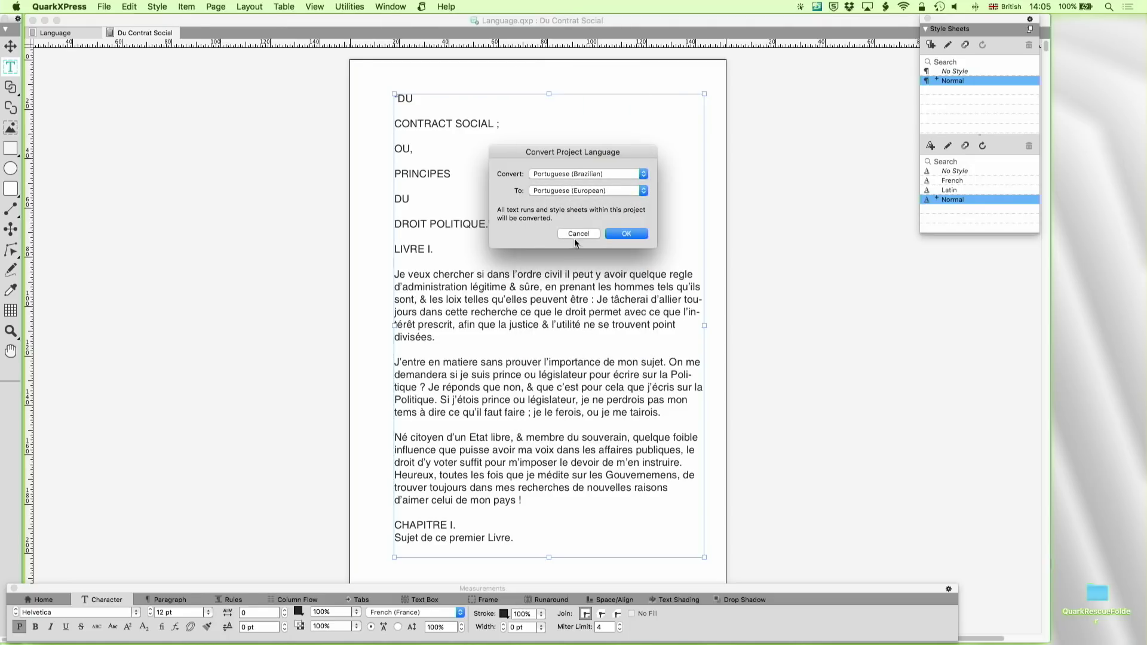
# Set the project language conversion from English (International) to French (France), and dismiss it without converting.
pyautogui.click(596, 169)
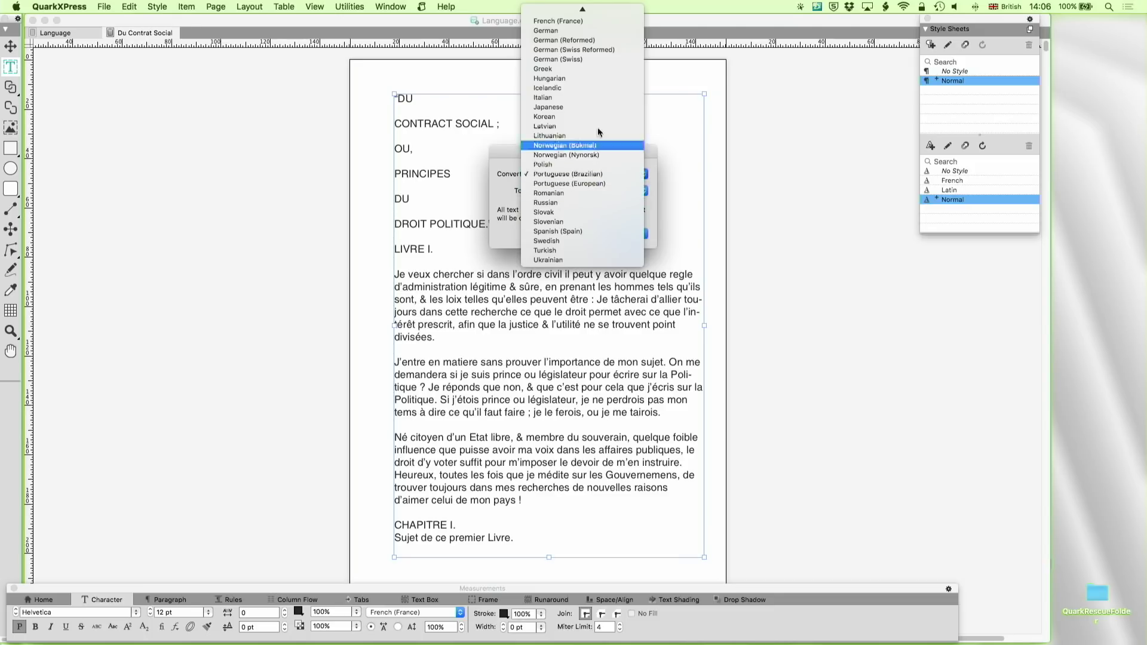
pyautogui.scroll(5, 604, 24)
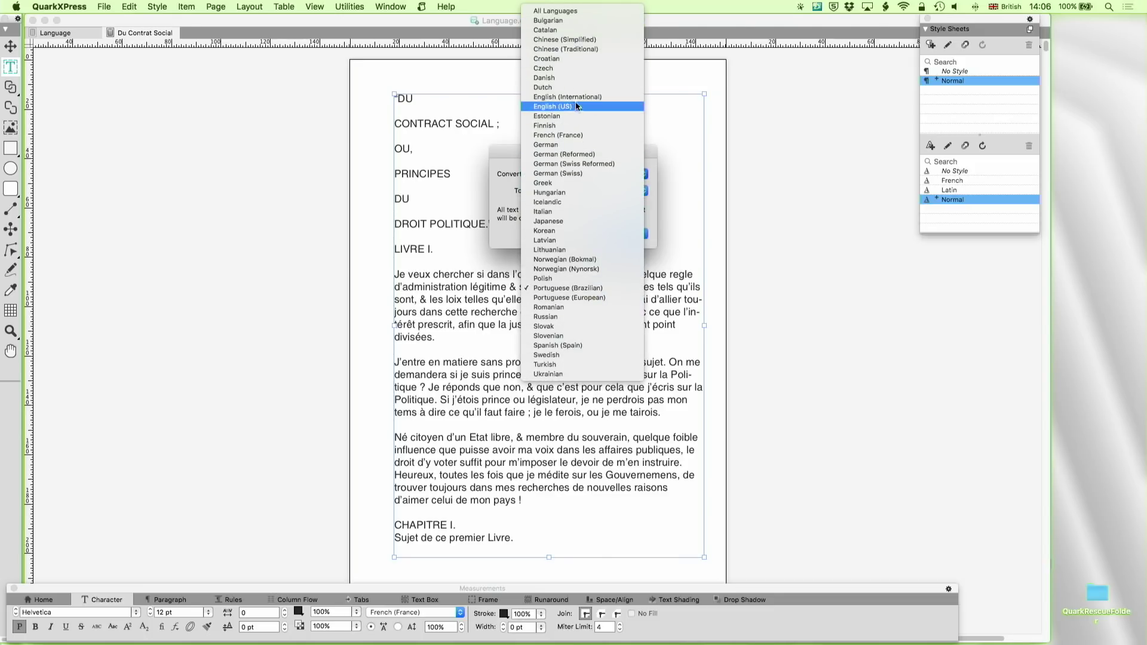
pyautogui.click(576, 99)
pyautogui.click(573, 189)
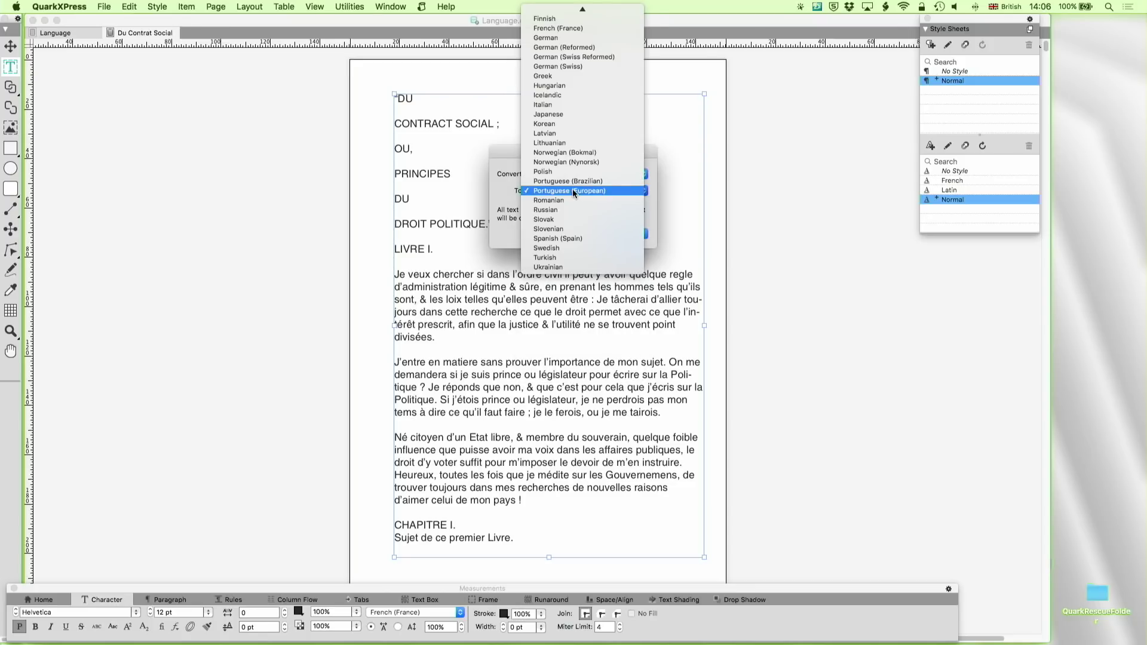
pyautogui.scroll(3, 590, 31)
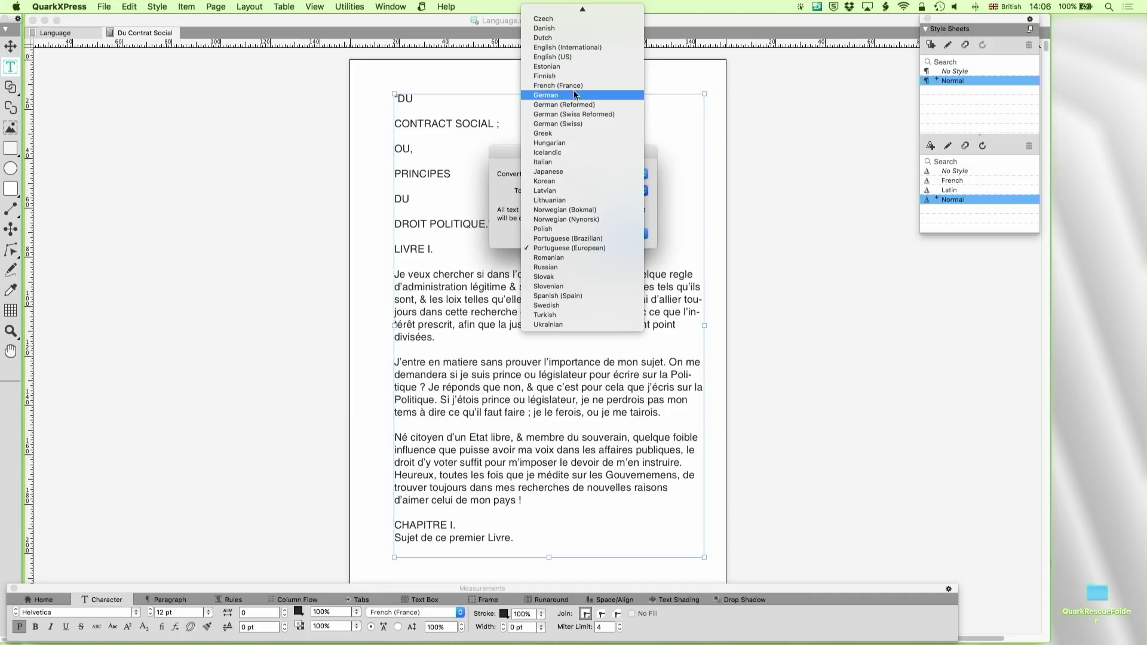
pyautogui.click(576, 86)
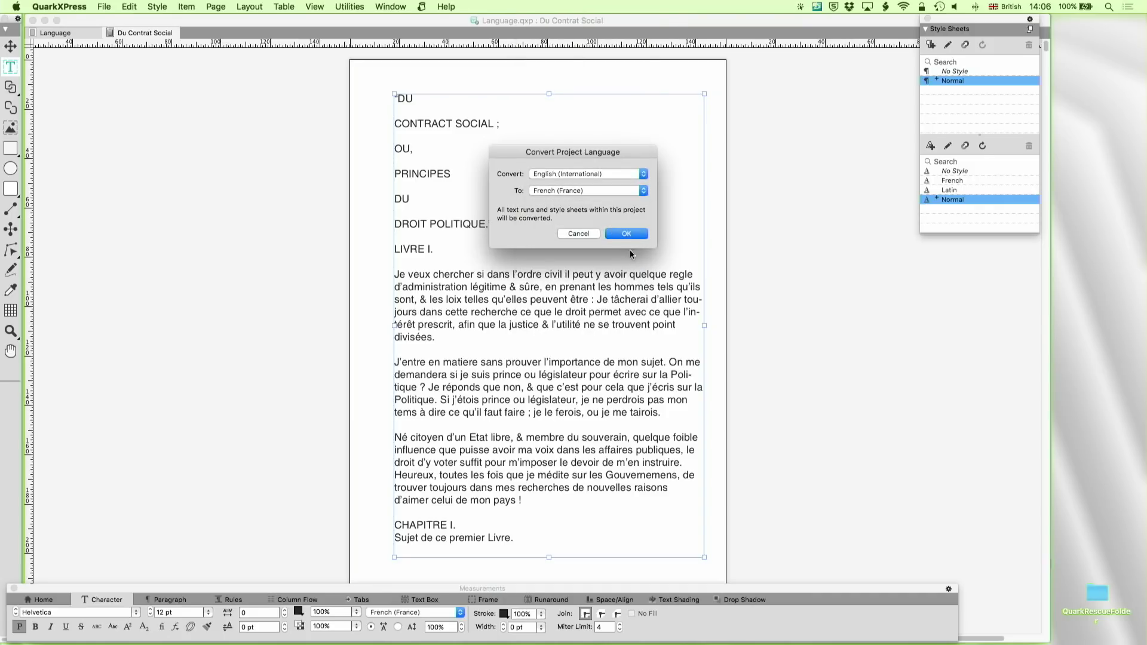
pyautogui.click(608, 234)
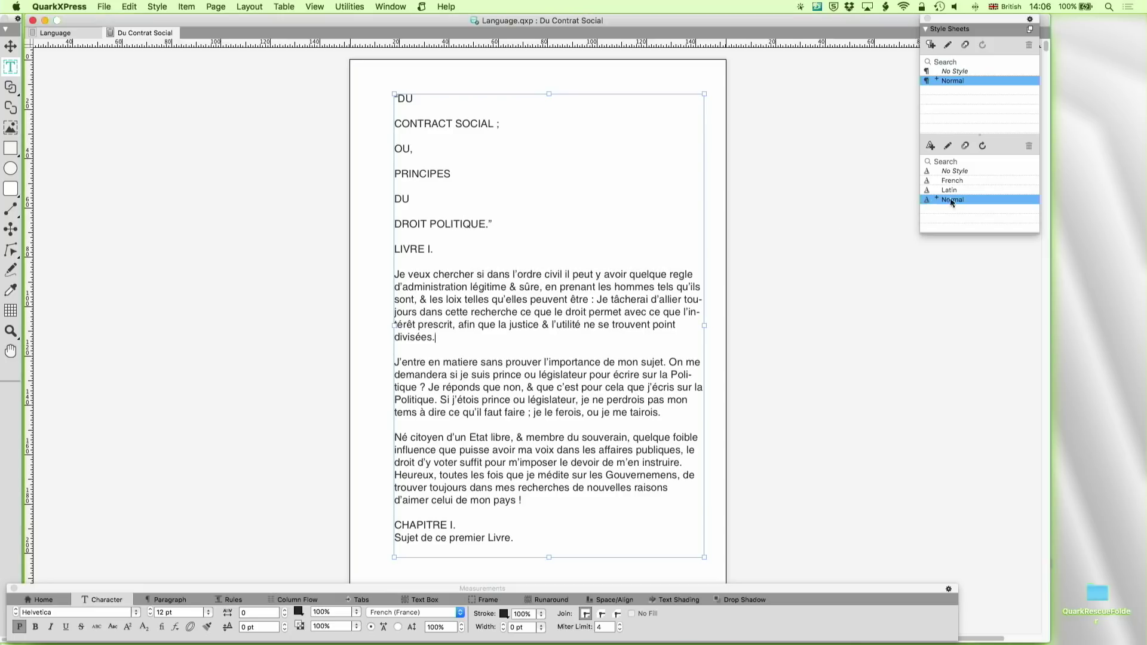
# Check the language setting of the Normal, Latin and French character style sheets without changing them.
pyautogui.click(947, 147)
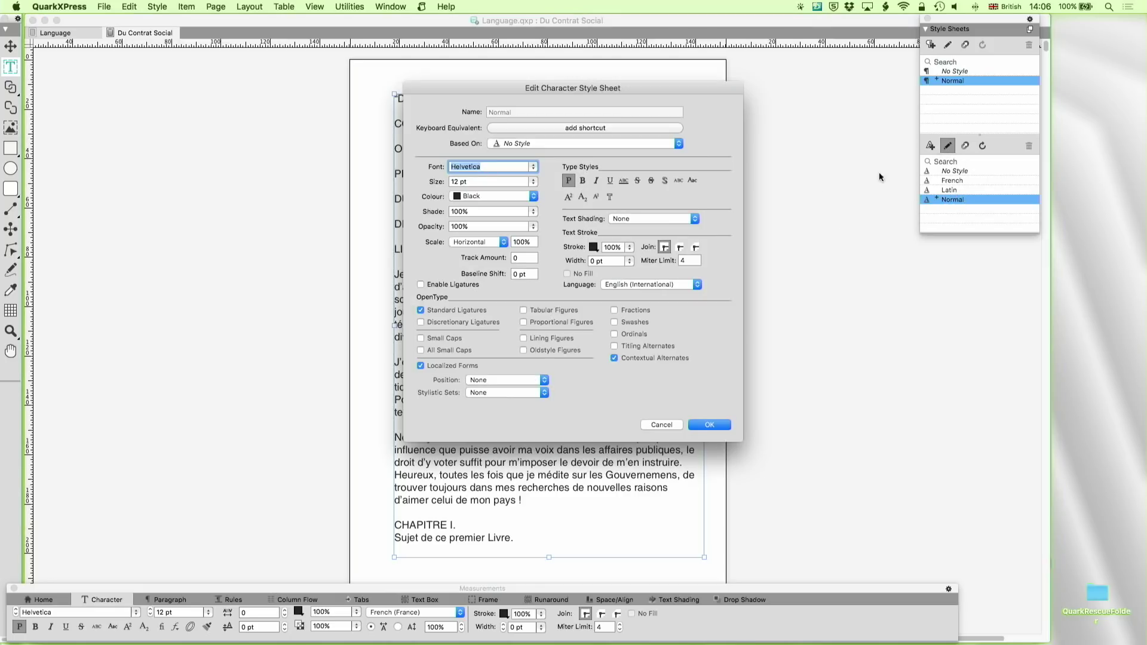
pyautogui.click(645, 284)
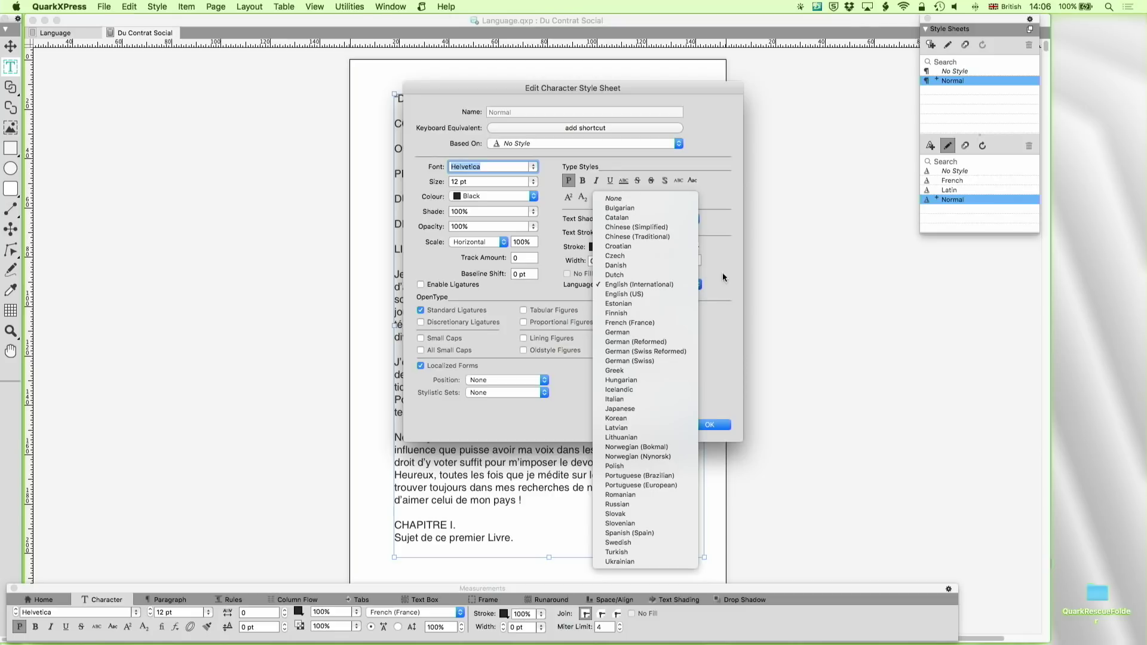
pyautogui.click(644, 282)
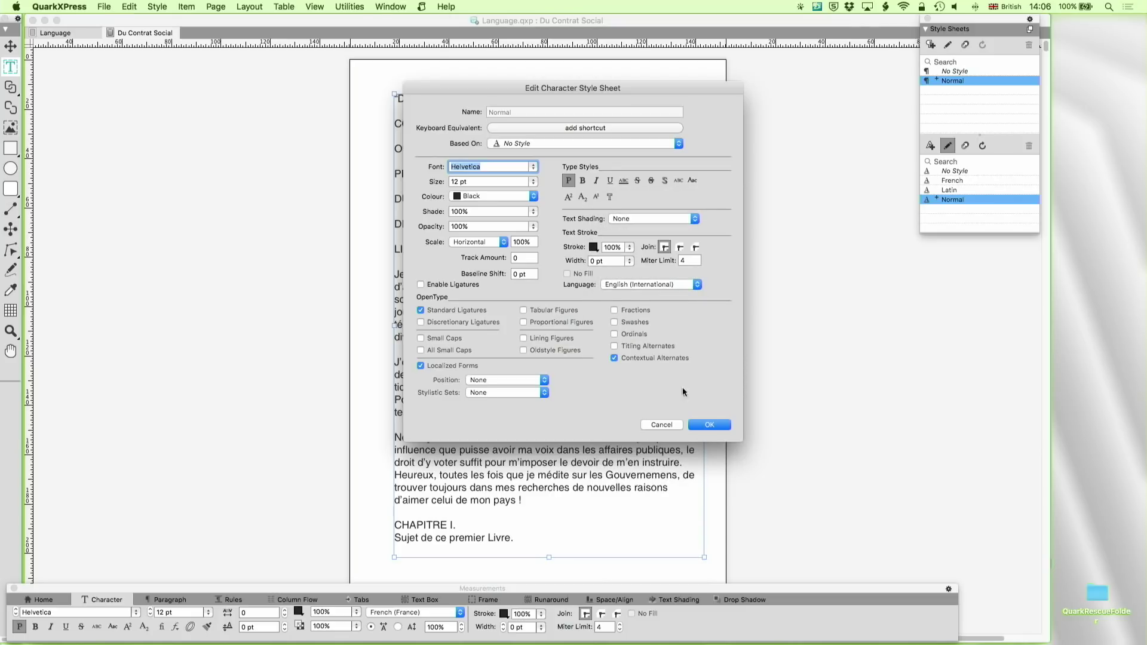
pyautogui.click(651, 425)
pyautogui.click(950, 190)
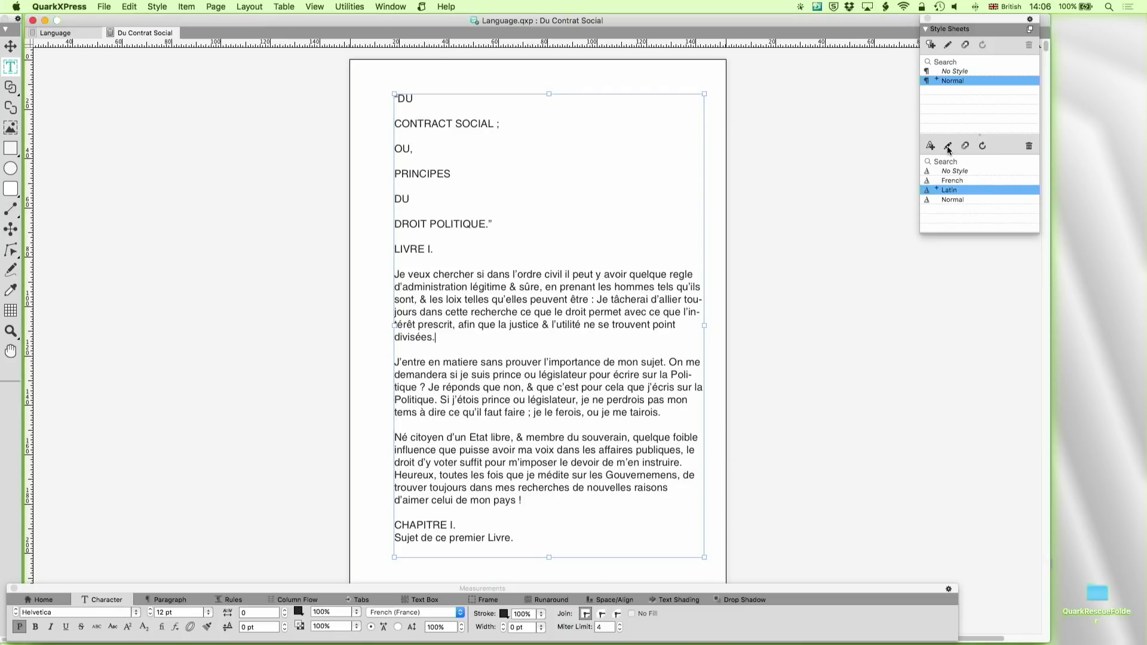
pyautogui.click(948, 147)
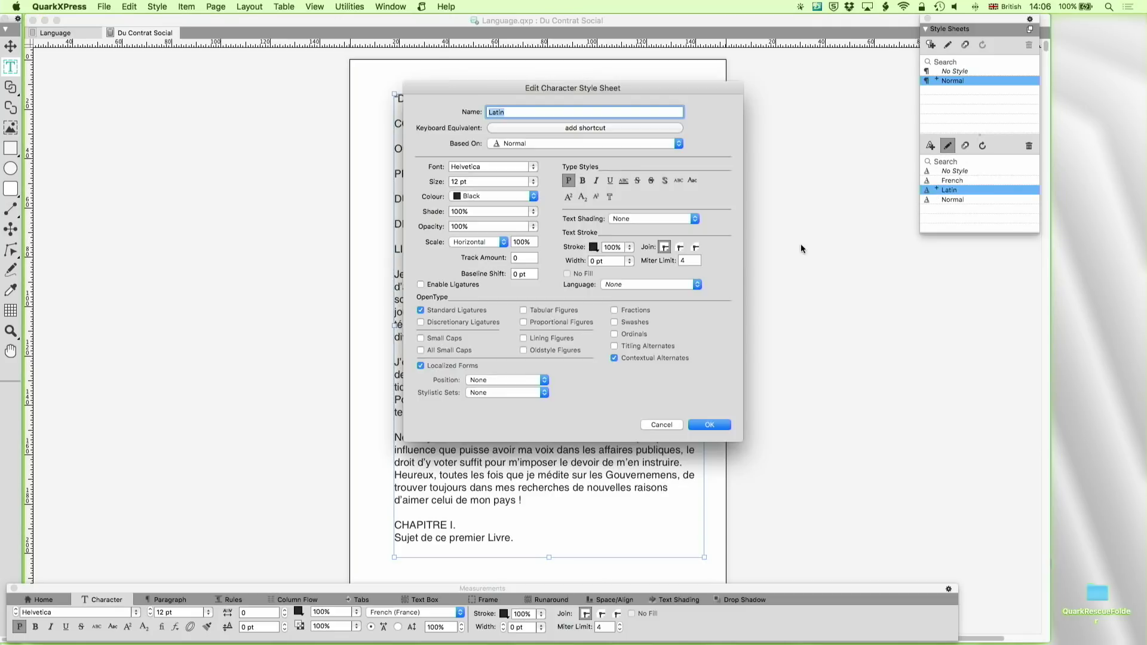
pyautogui.click(662, 425)
pyautogui.click(956, 180)
pyautogui.click(948, 147)
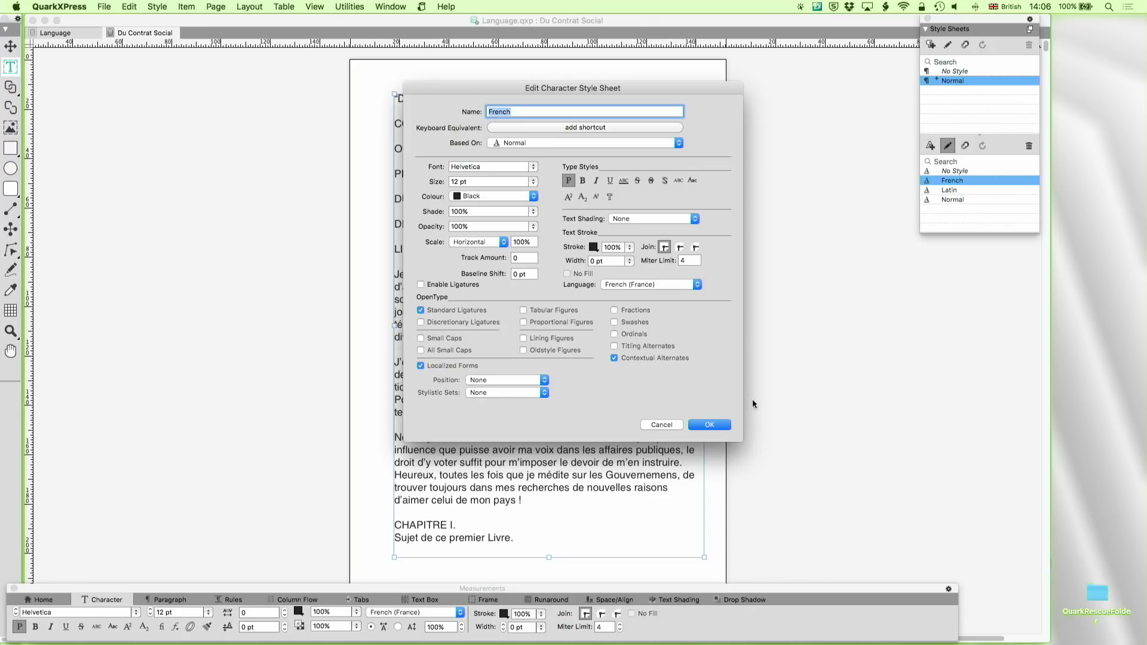
pyautogui.click(704, 424)
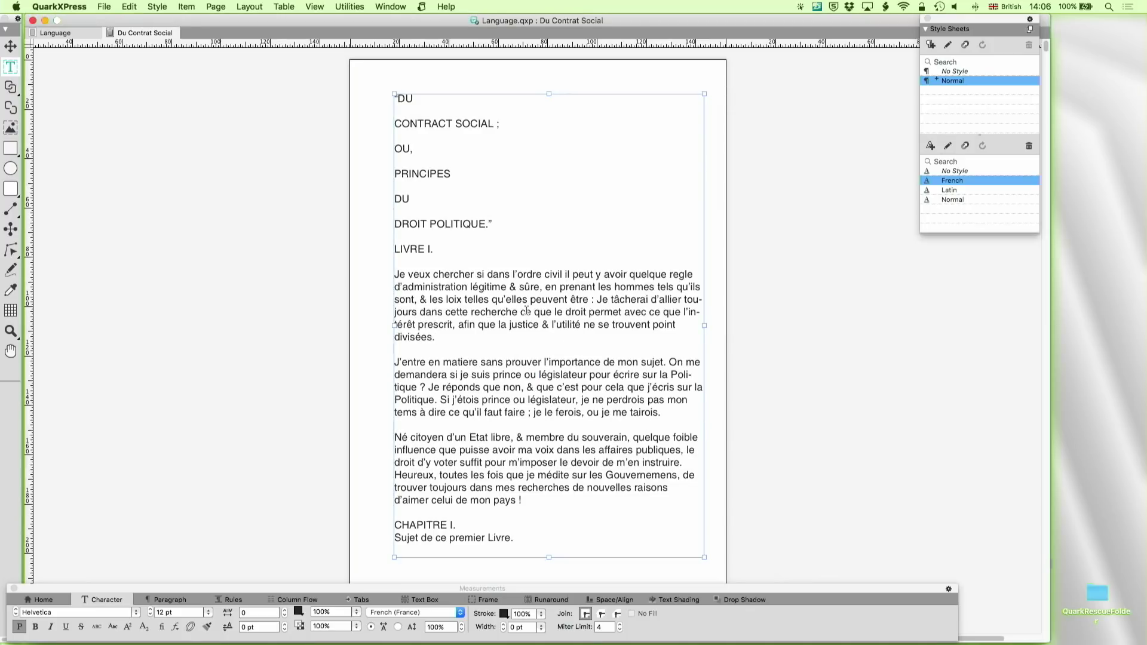
# Convert the project language from English (International) to French (France).
pyautogui.click(527, 308)
pyautogui.click(359, 6)
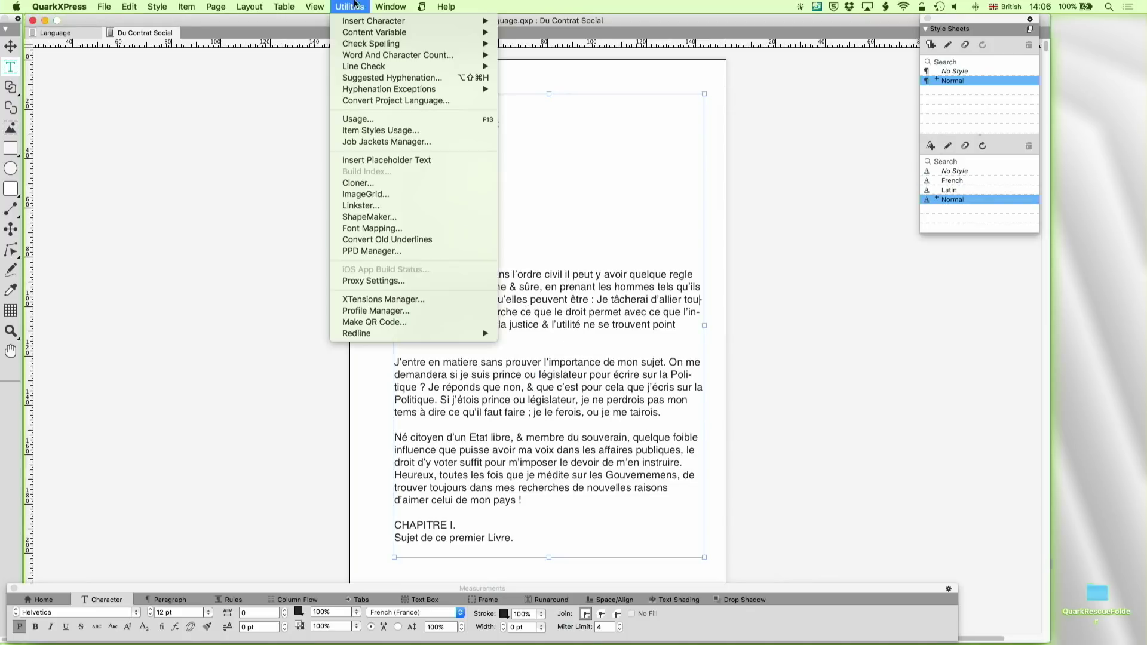
pyautogui.click(395, 101)
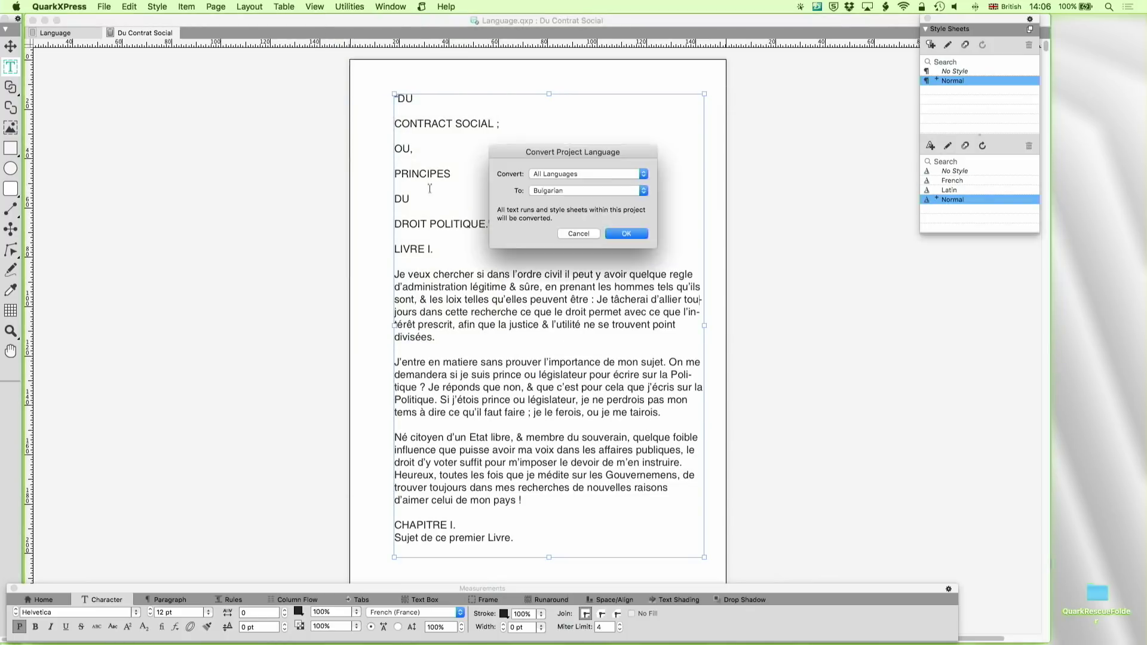
pyautogui.click(585, 174)
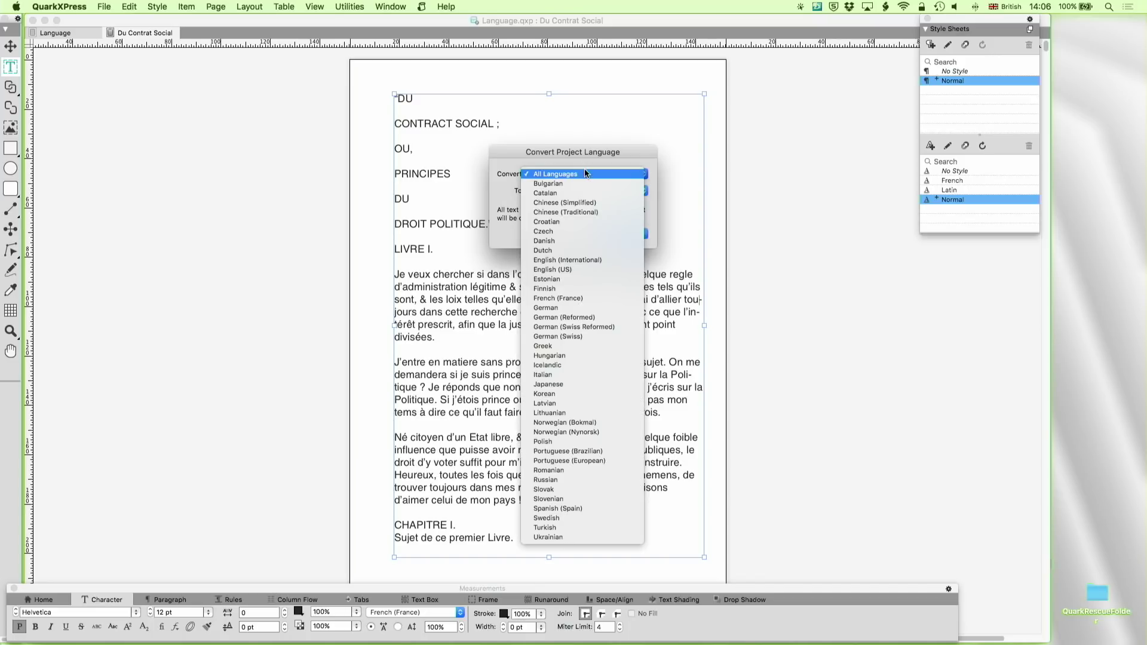
pyautogui.click(567, 259)
pyautogui.click(562, 189)
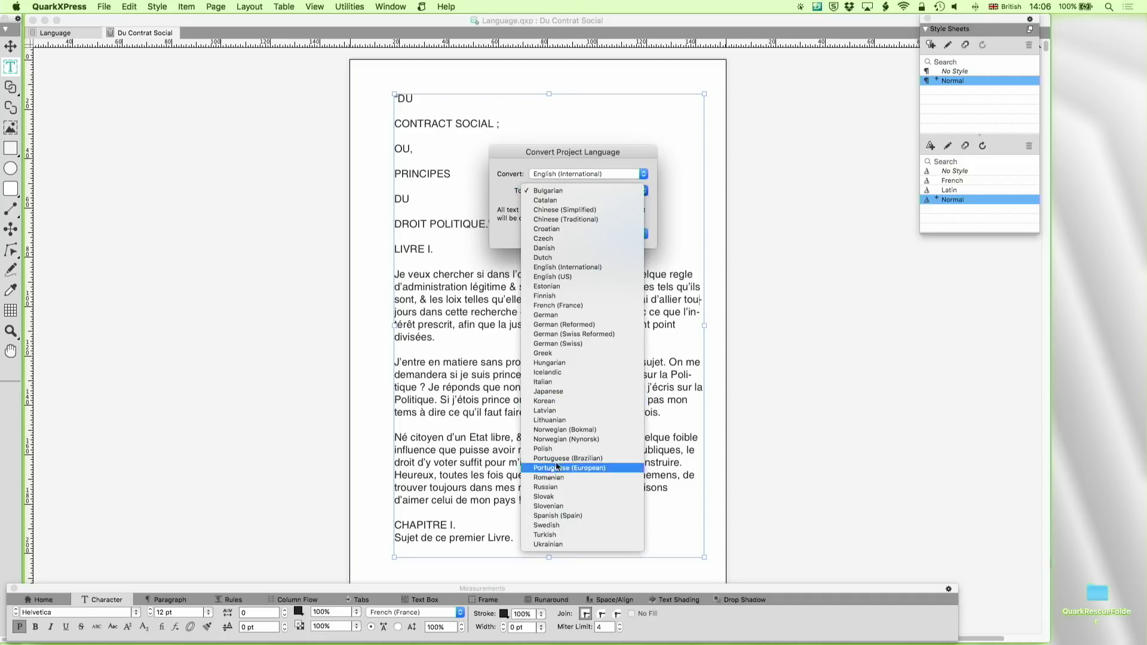
pyautogui.click(591, 307)
pyautogui.click(618, 236)
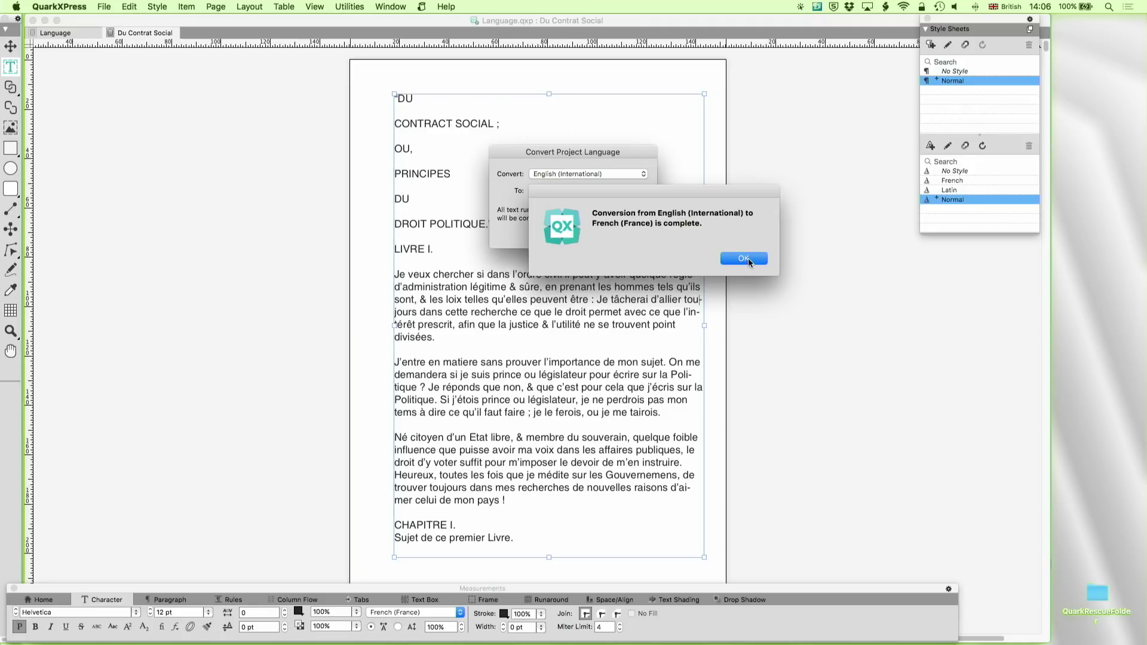
pyautogui.click(750, 256)
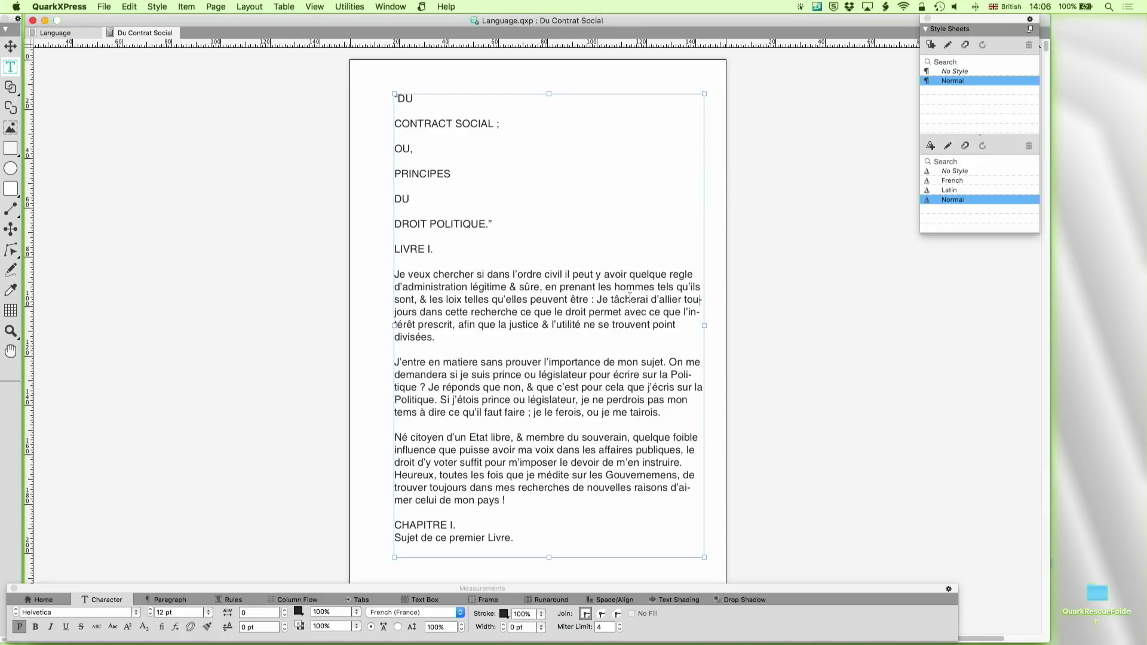
# Recheck the language setting of the Latin, French and Normal character style sheets after the project language conversion.
pyautogui.click(955, 190)
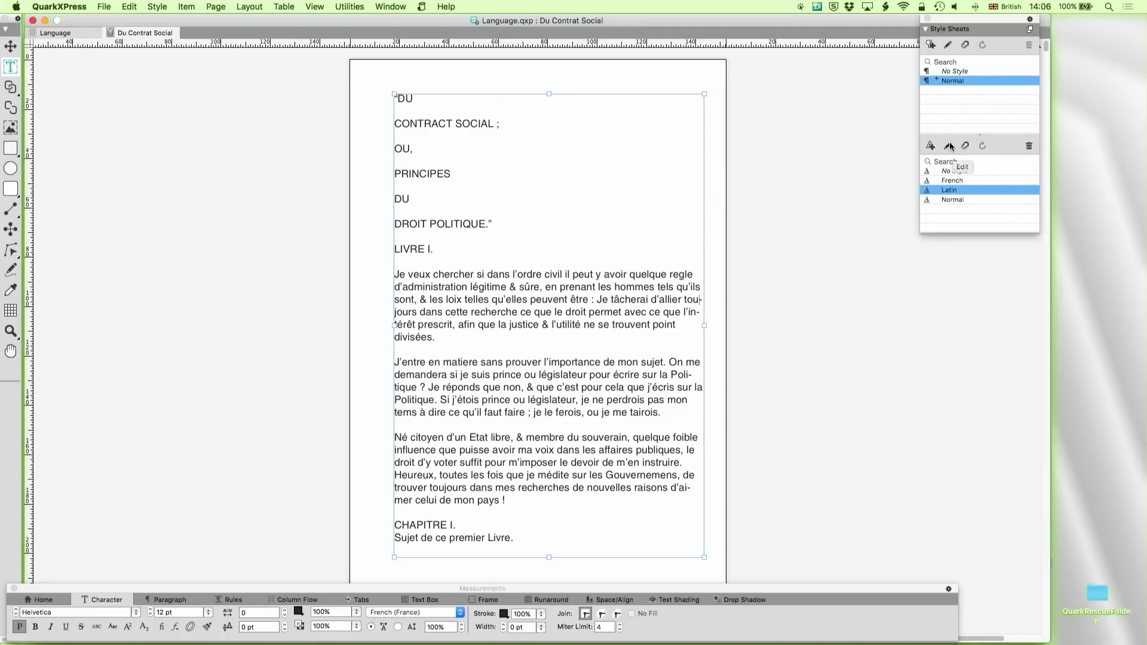
pyautogui.click(949, 146)
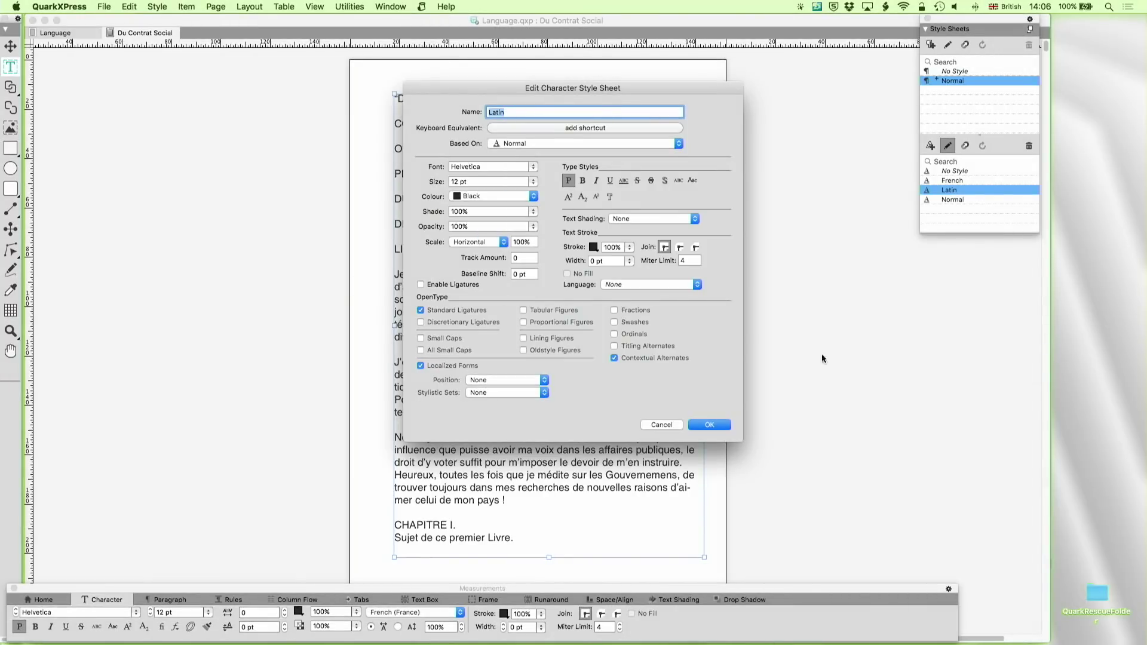
pyautogui.click(671, 425)
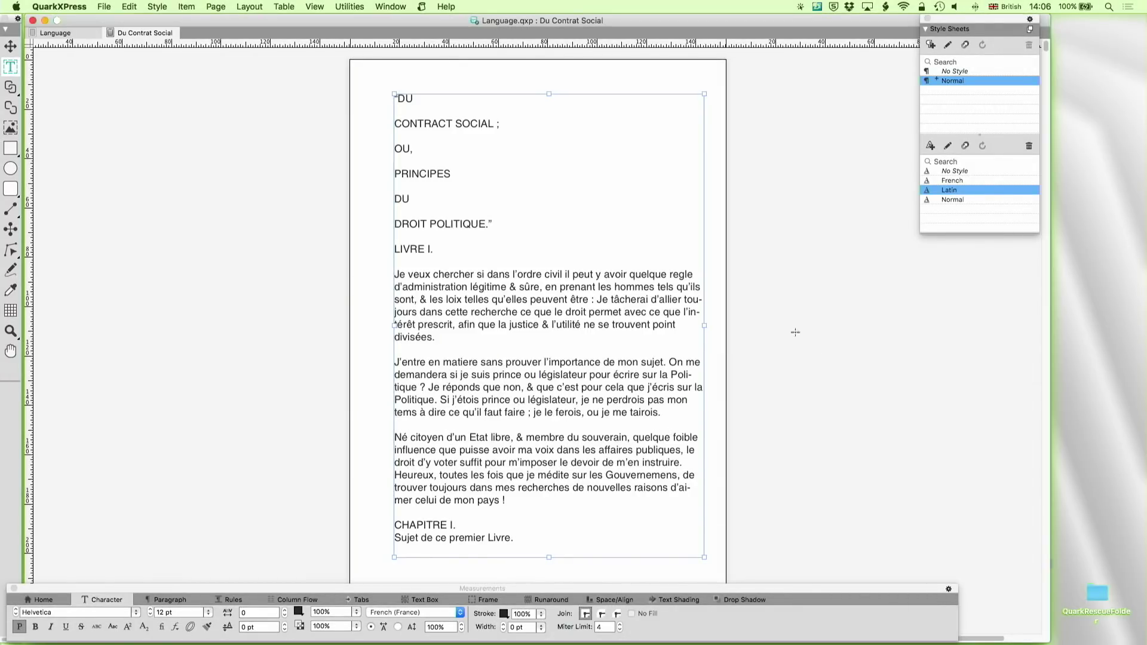
pyautogui.click(948, 180)
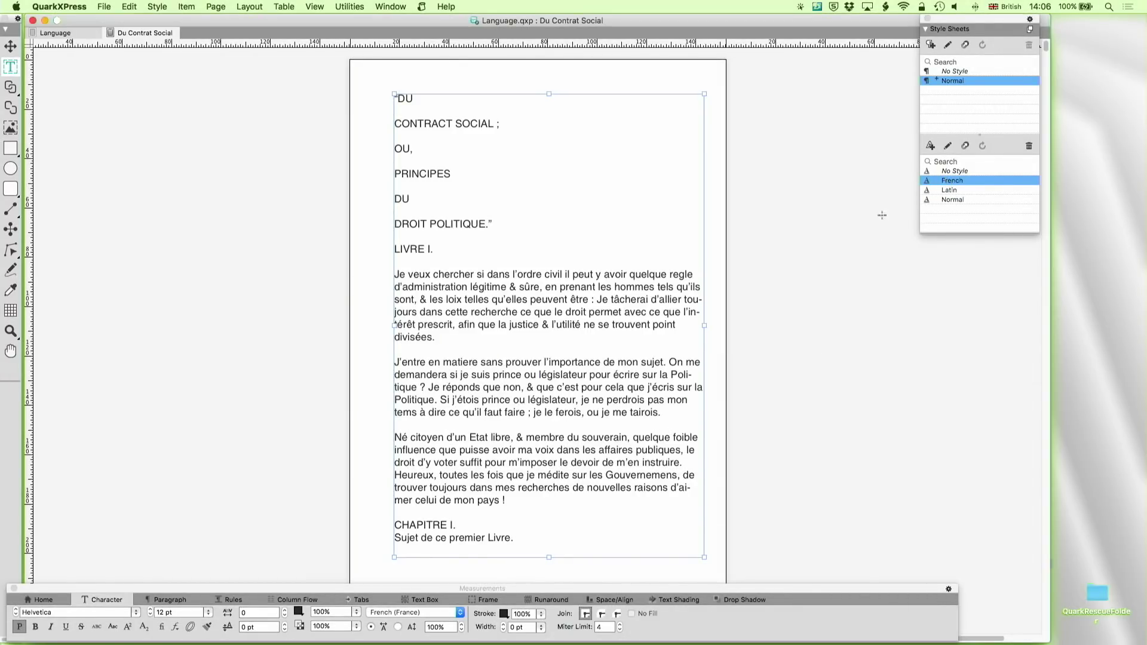
pyautogui.click(947, 146)
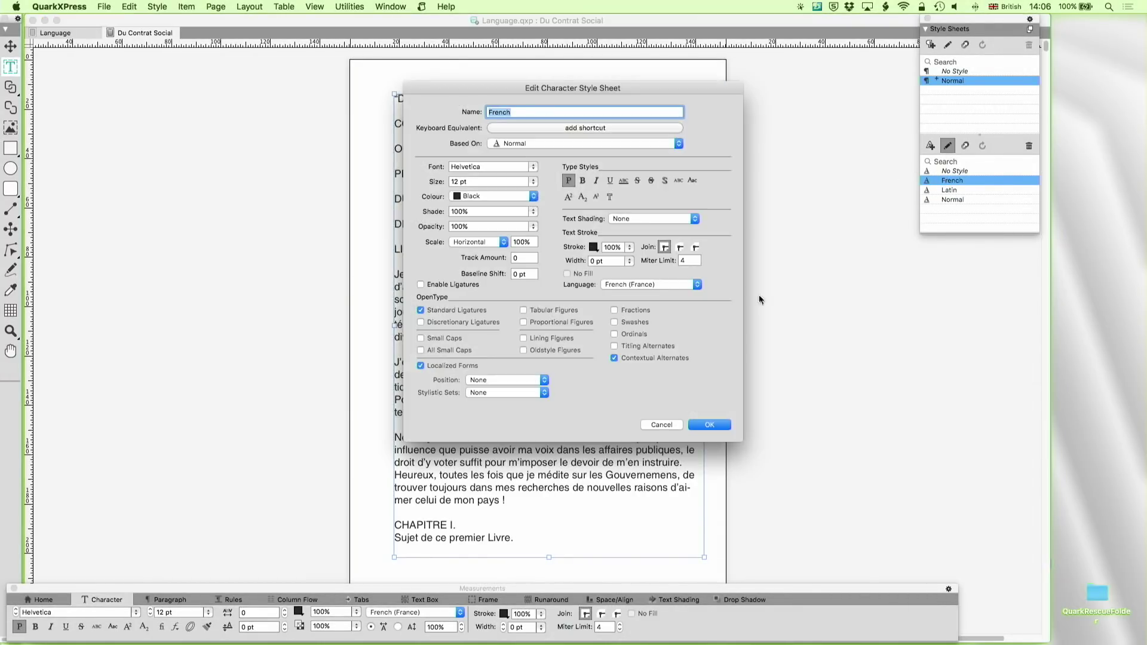
pyautogui.click(662, 425)
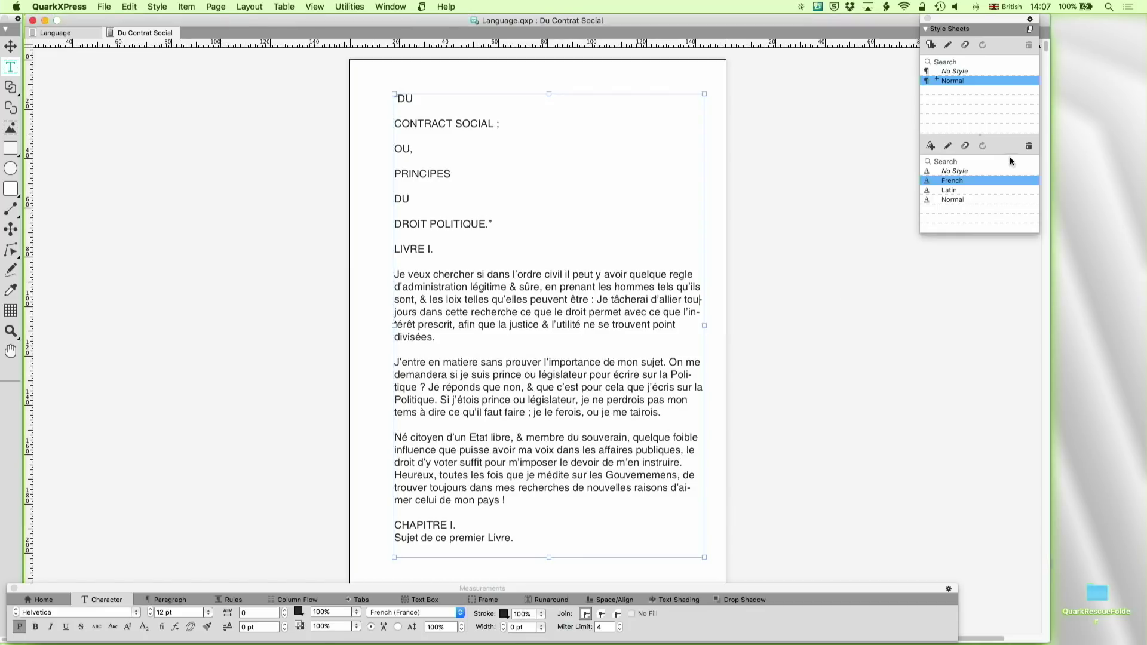
pyautogui.click(970, 200)
pyautogui.click(948, 146)
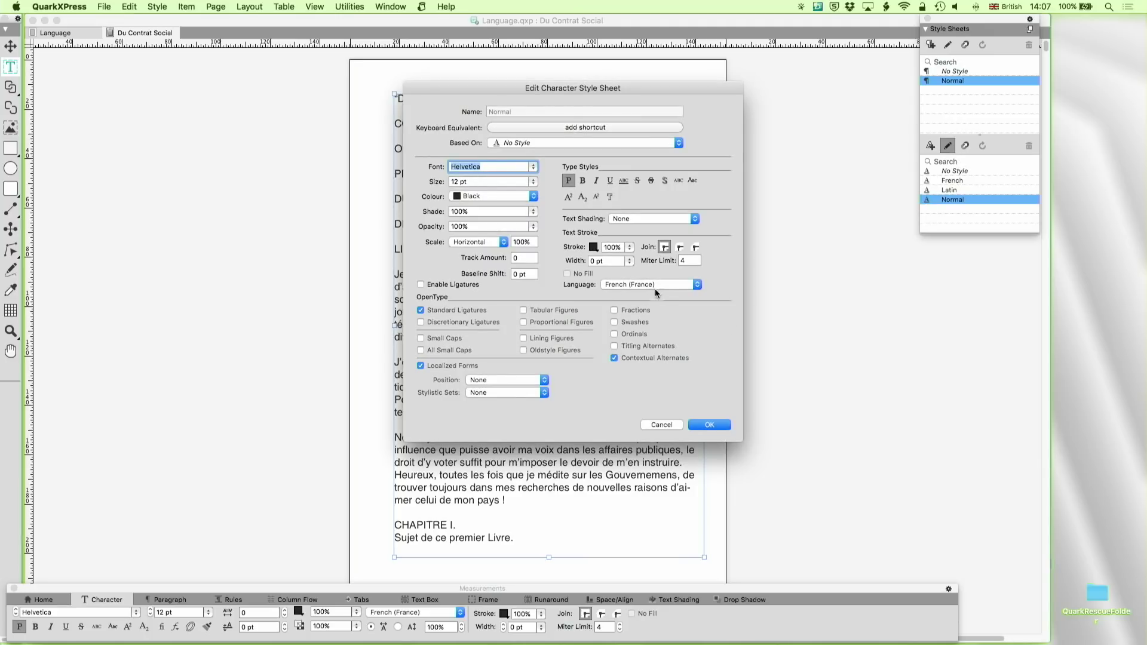
# Close the Normal character style sheet without changes and examine the quotation marks around the title text.
pyautogui.click(667, 425)
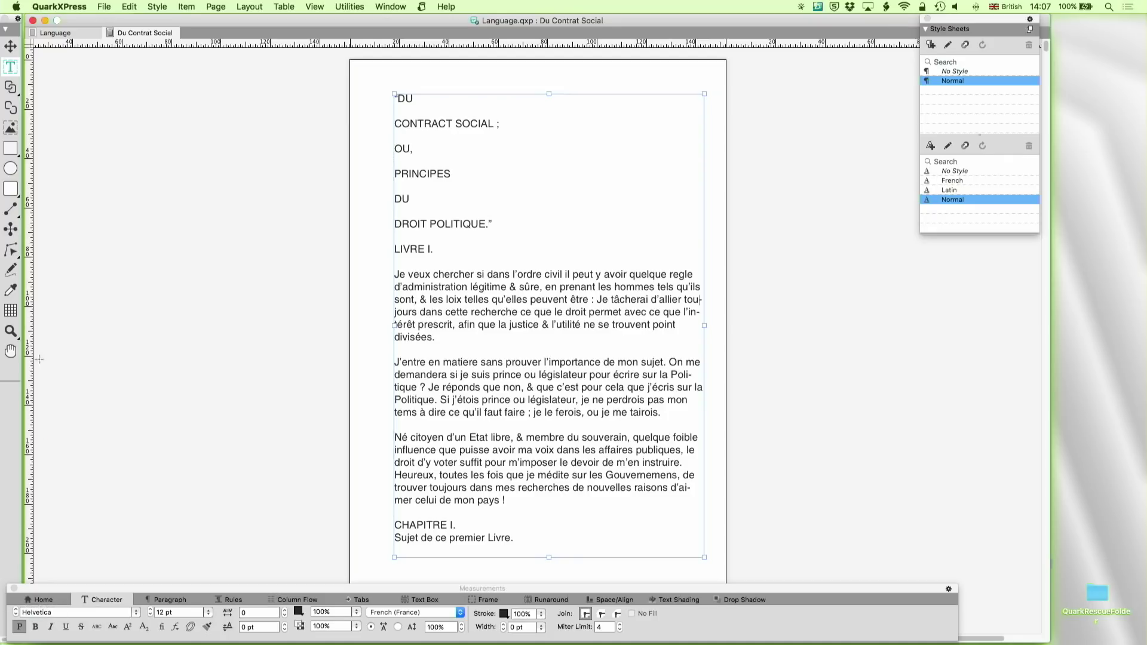
pyautogui.click(17, 336)
pyautogui.moveTo(540, 204); pyautogui.dragTo(449, 241)
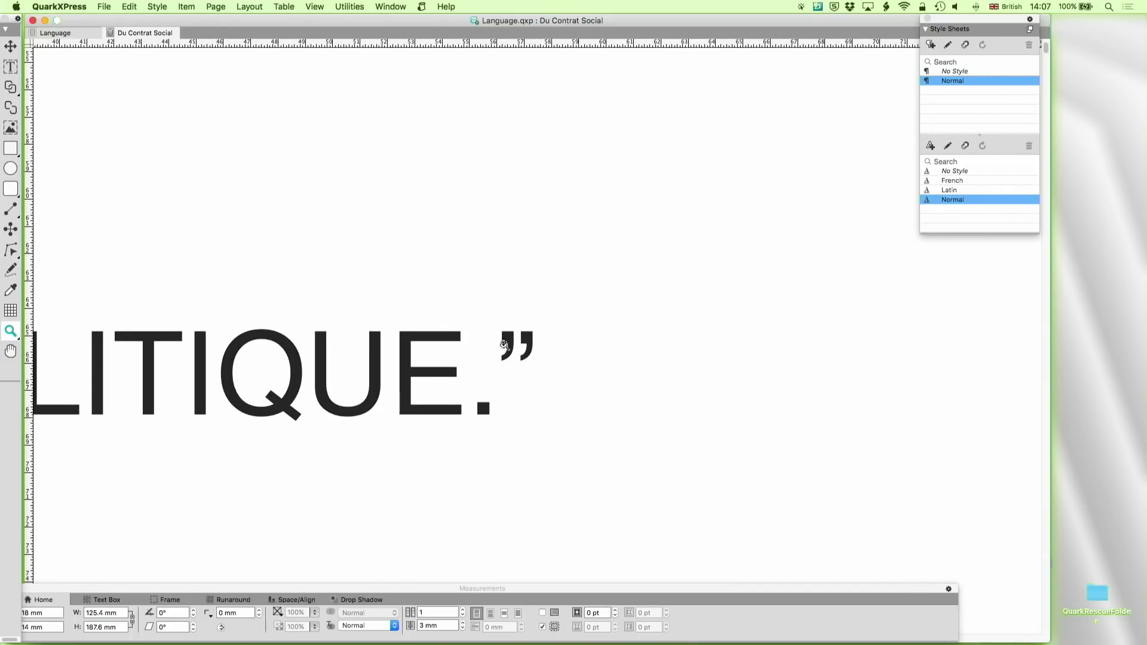
pyautogui.scroll(-3, 505, 353)
pyautogui.scroll(-2, 503, 356)
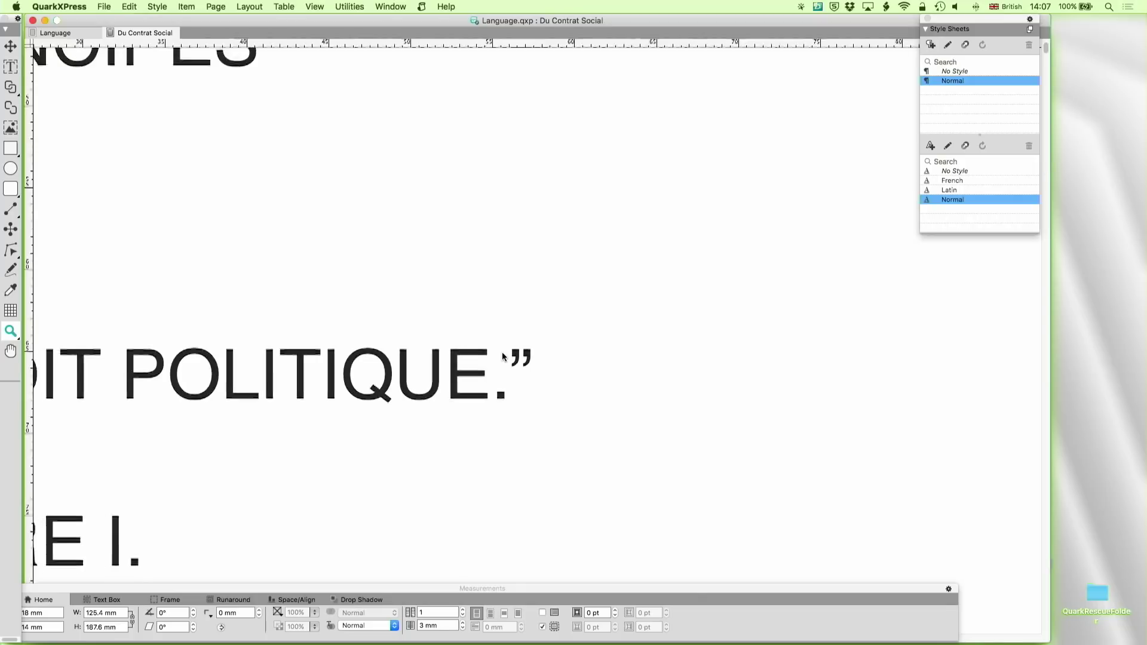
pyautogui.scroll(-2, 503, 357)
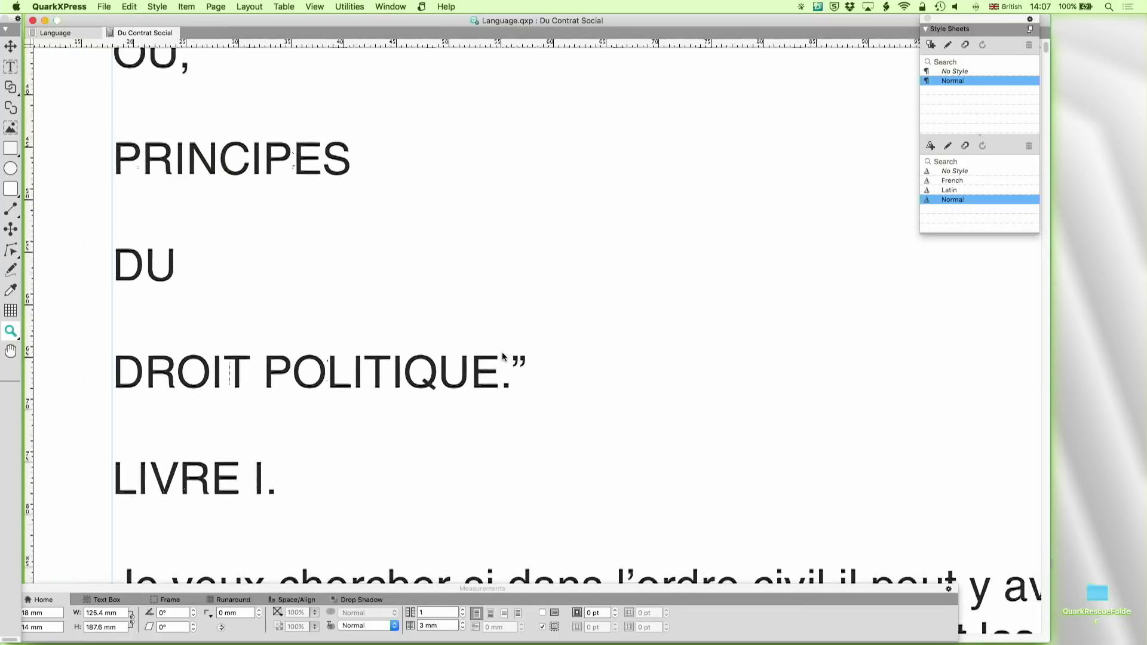
pyautogui.scroll(3, 502, 357)
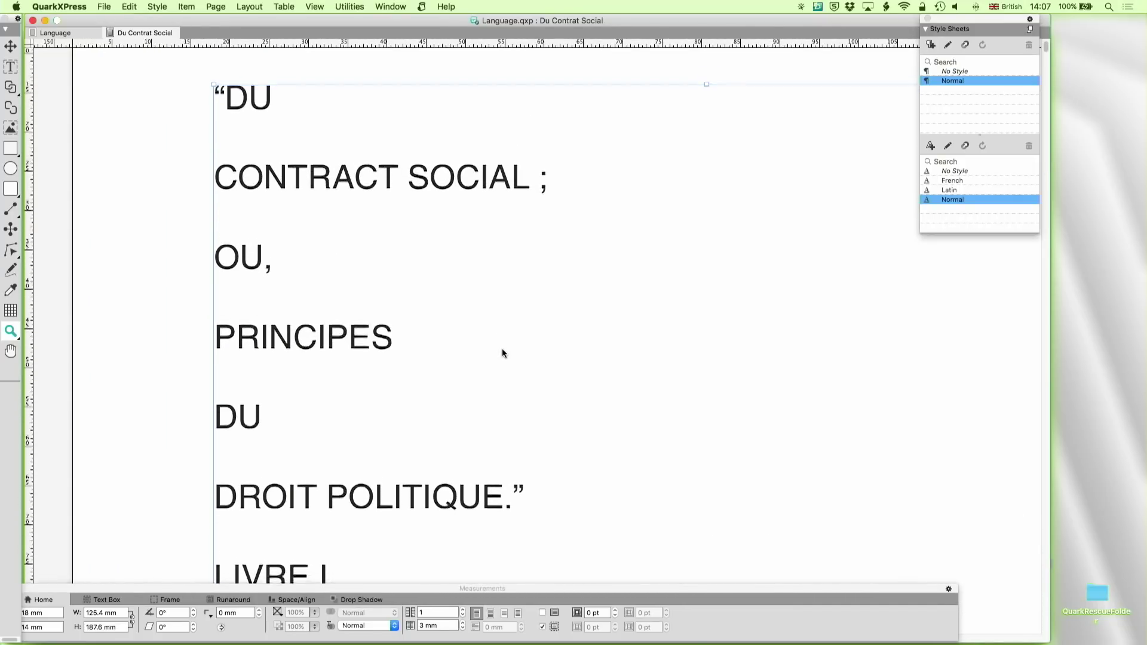
pyautogui.scroll(-1, 502, 351)
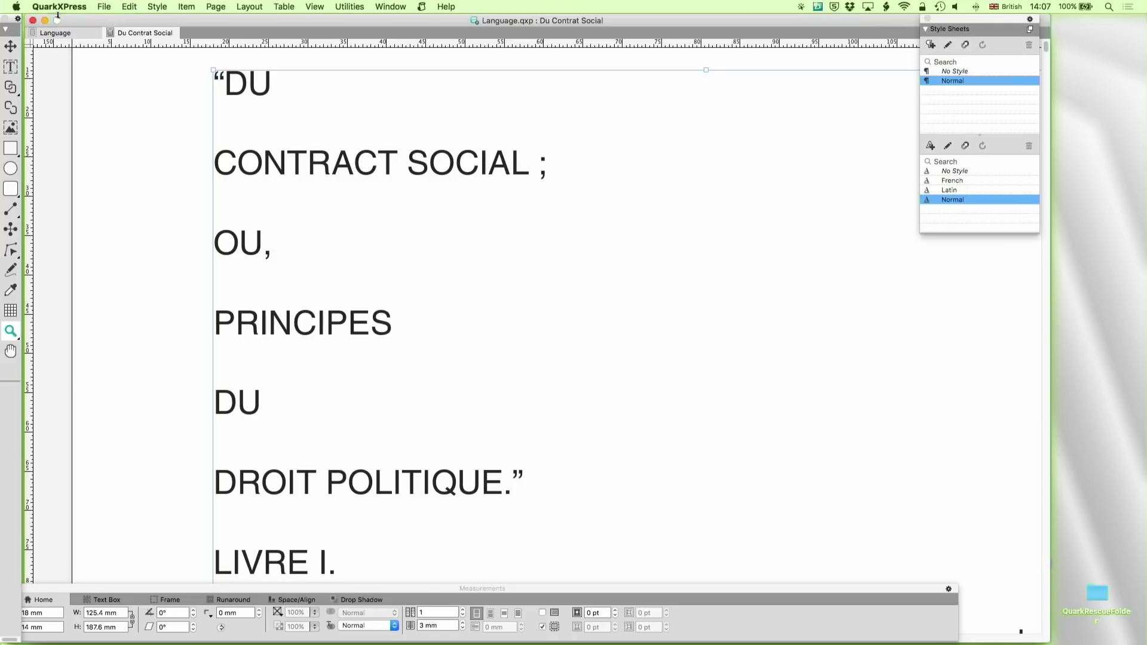
# Set the smart quotes preferences to French guillemets, with « » for double quotes and ‹ › for single quotes.
pyautogui.click(59, 7)
pyautogui.click(59, 118)
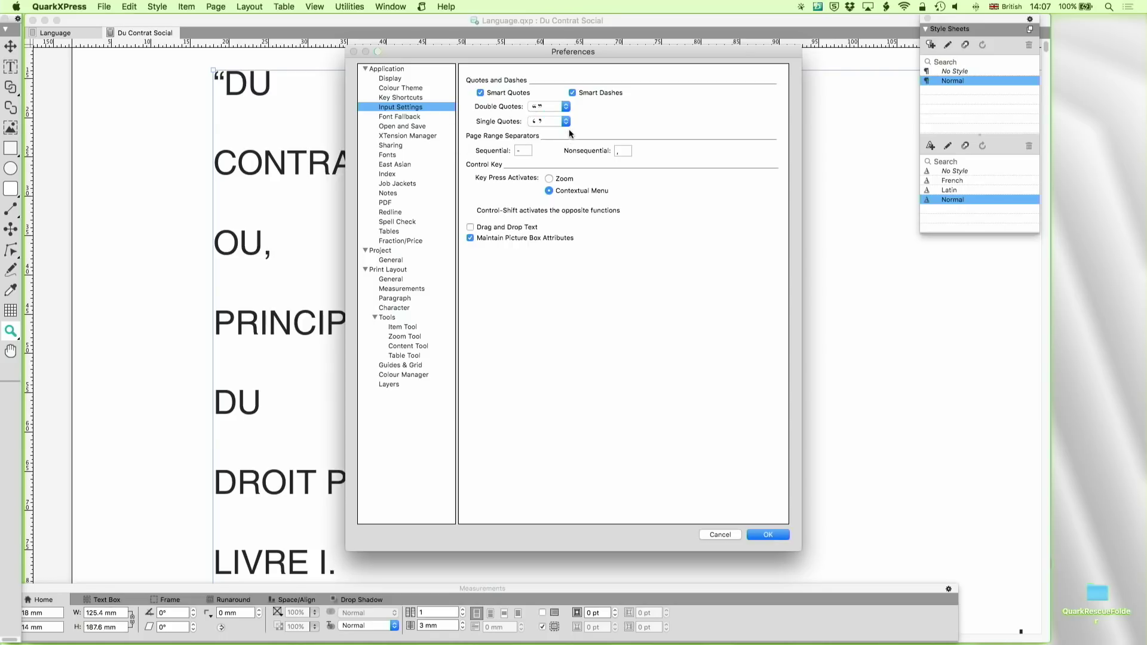
pyautogui.click(546, 109)
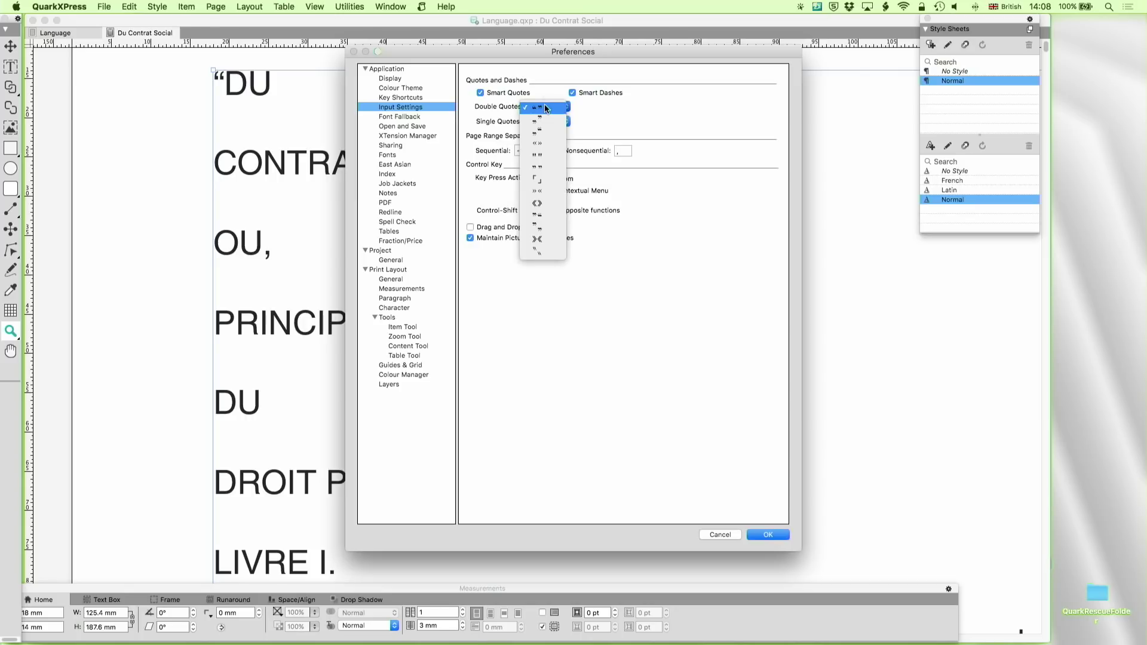
pyautogui.click(544, 145)
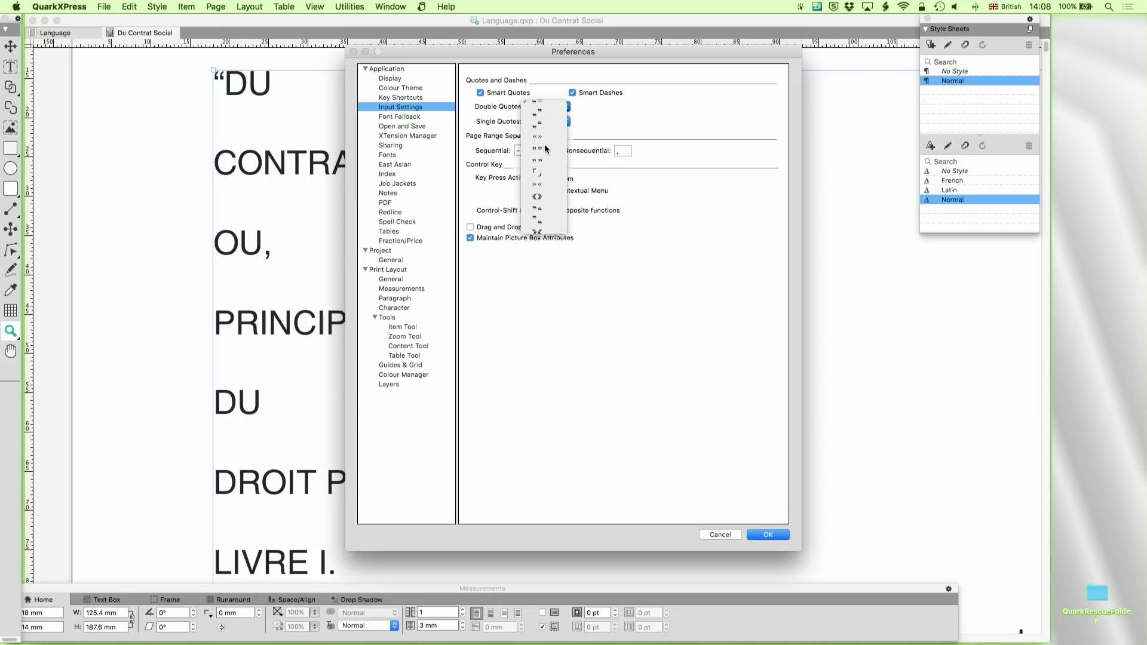
pyautogui.click(552, 120)
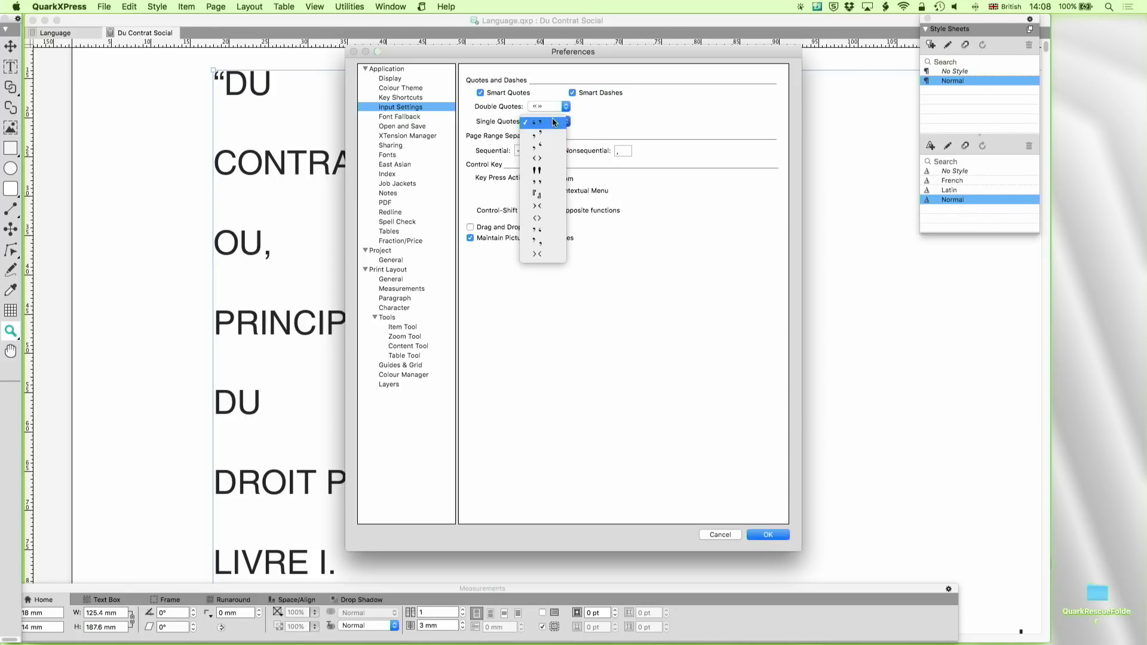
pyautogui.click(548, 218)
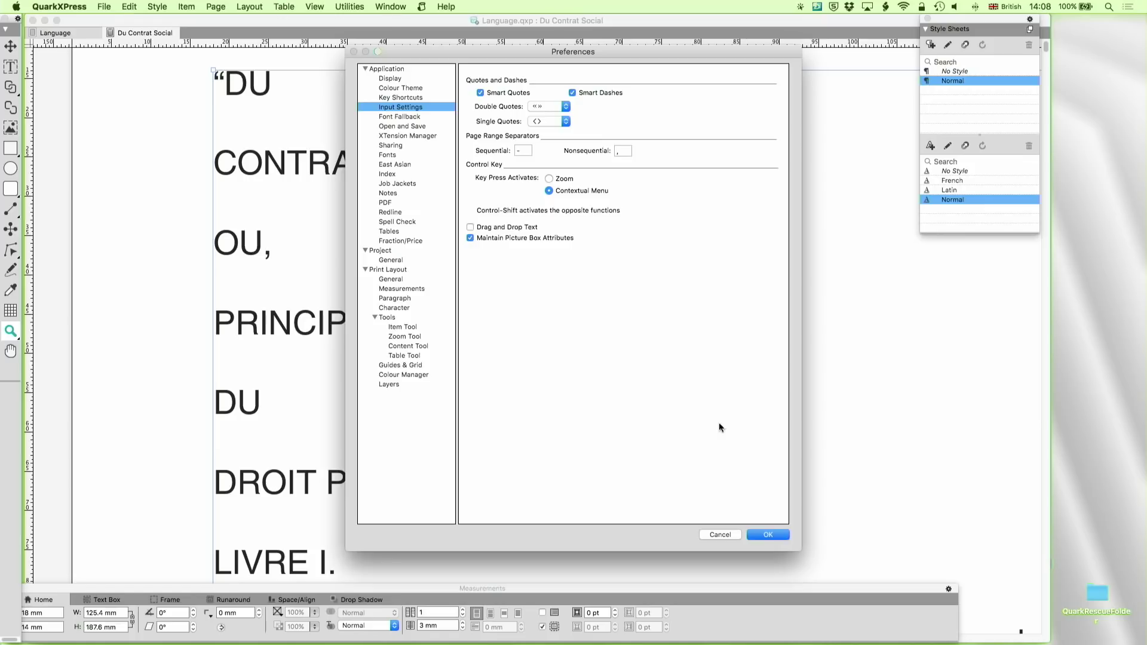
pyautogui.click(768, 535)
# Cut all the text from the story and reimport Du Contrat Social.txt as Unicode (UTF-8) with quote conversion enabled.
pyautogui.click(547, 318)
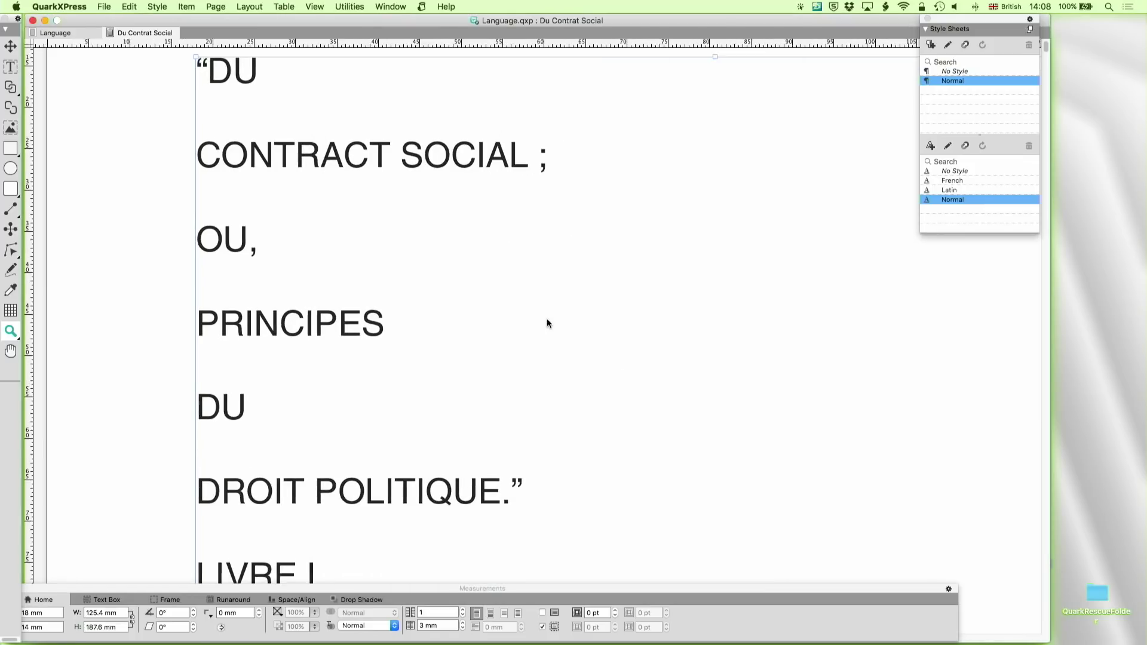
pyautogui.keyDown('alt'); pyautogui.click(547, 323); pyautogui.keyUp('alt')
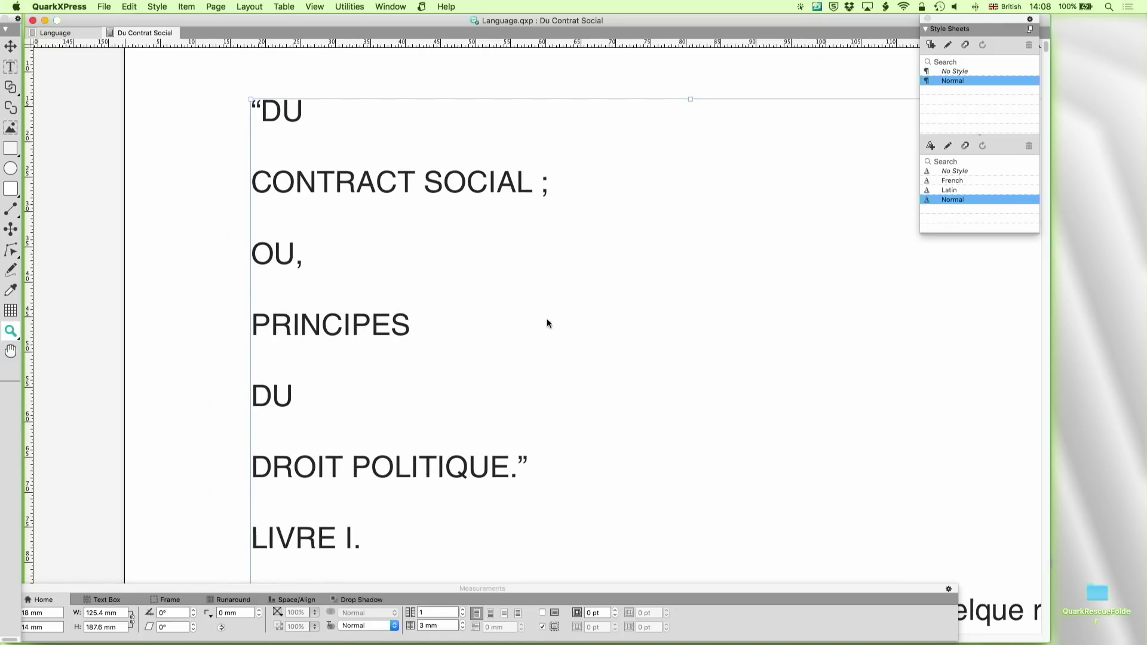
pyautogui.click(10, 67)
pyautogui.press('super+a')
pyautogui.press('super+x')
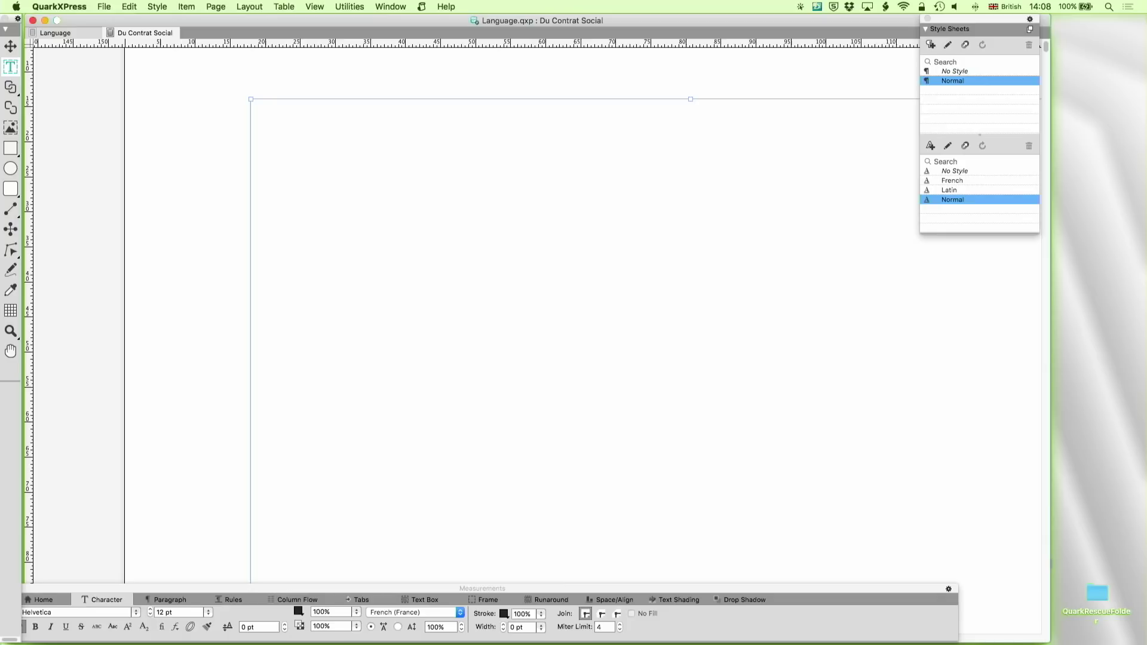
pyautogui.press('super+e')
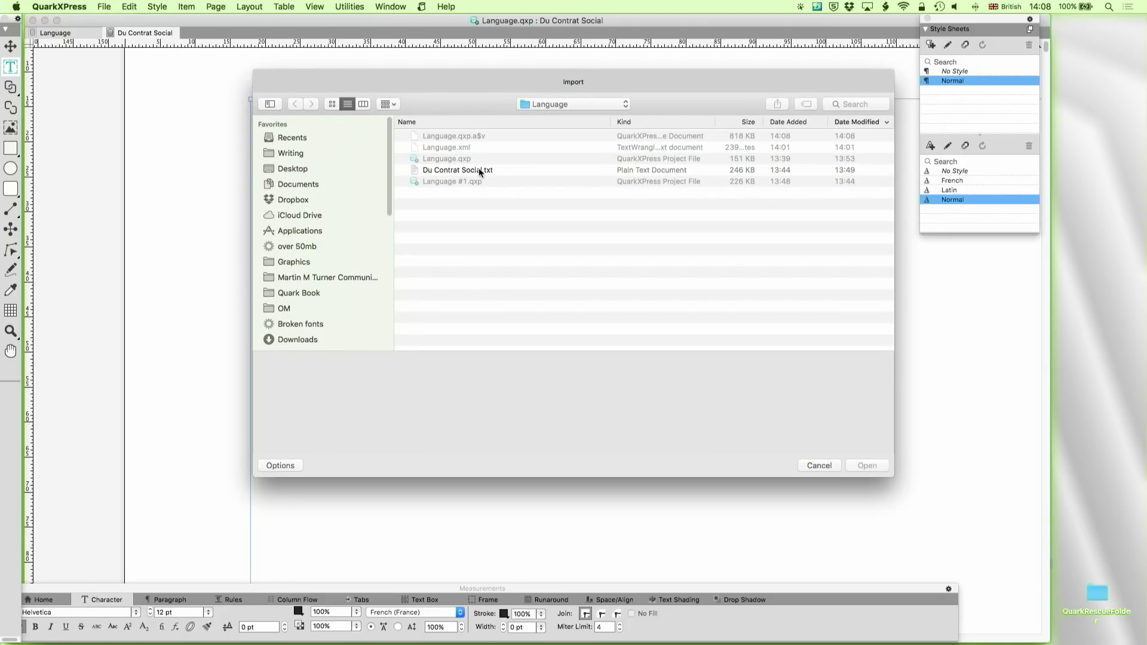
pyautogui.click(479, 170)
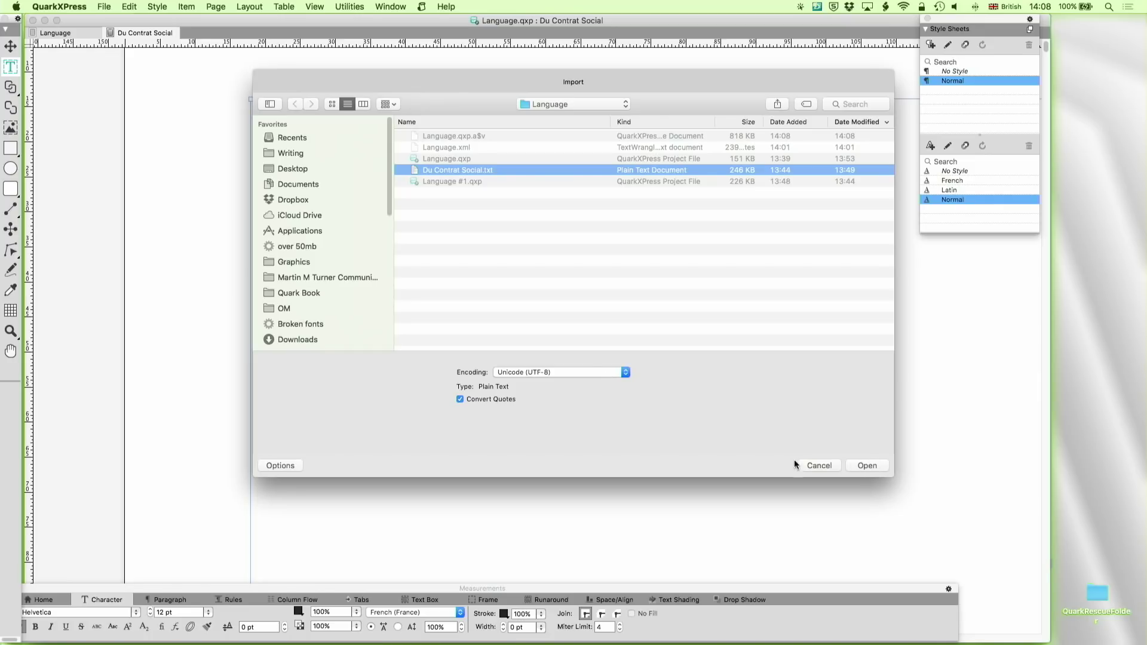
pyautogui.click(862, 470)
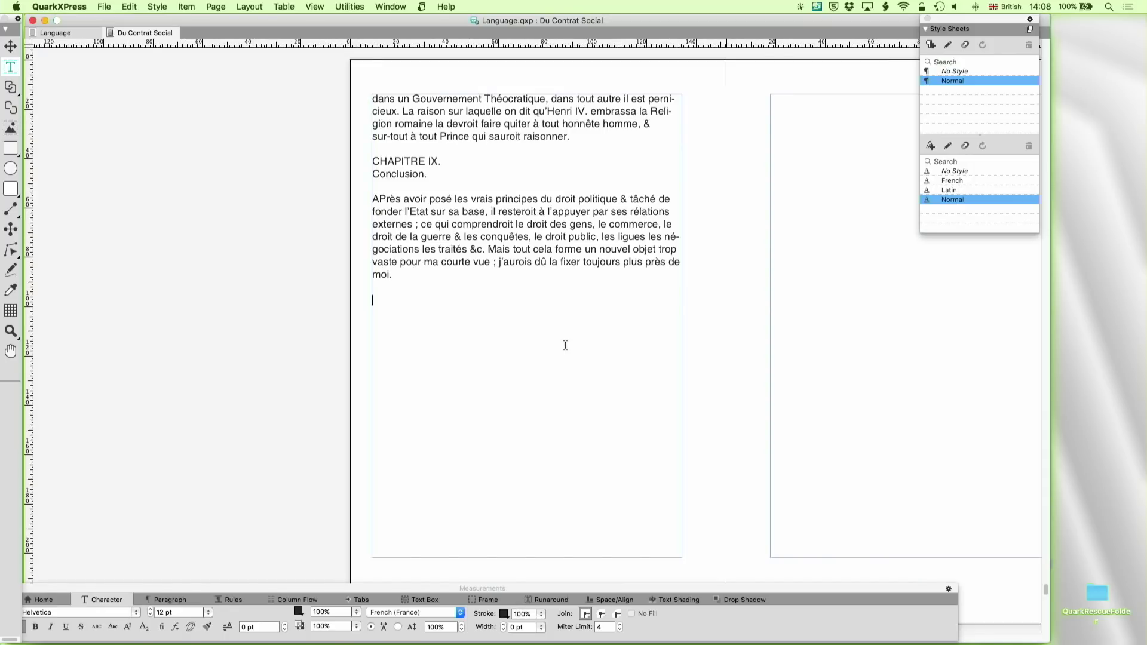
# Check the quotation marks around the title on the first page of the reimported text.
pyautogui.scroll(10, 726, 323)
pyautogui.scroll(20, 727, 323)
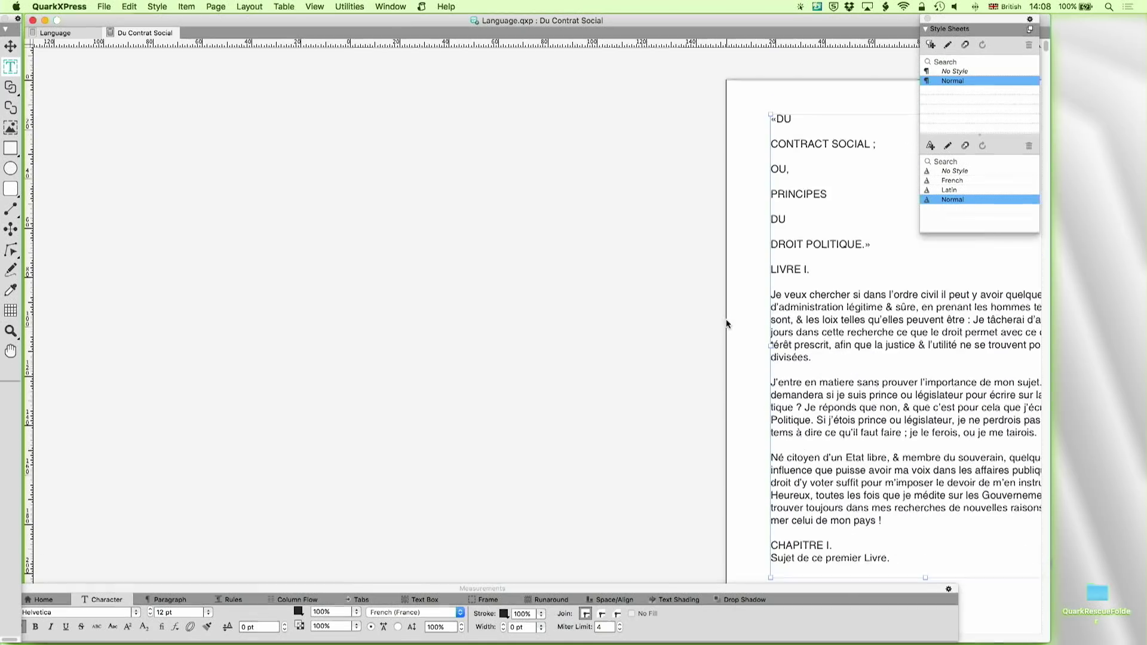
pyautogui.hscroll(5, 726, 319)
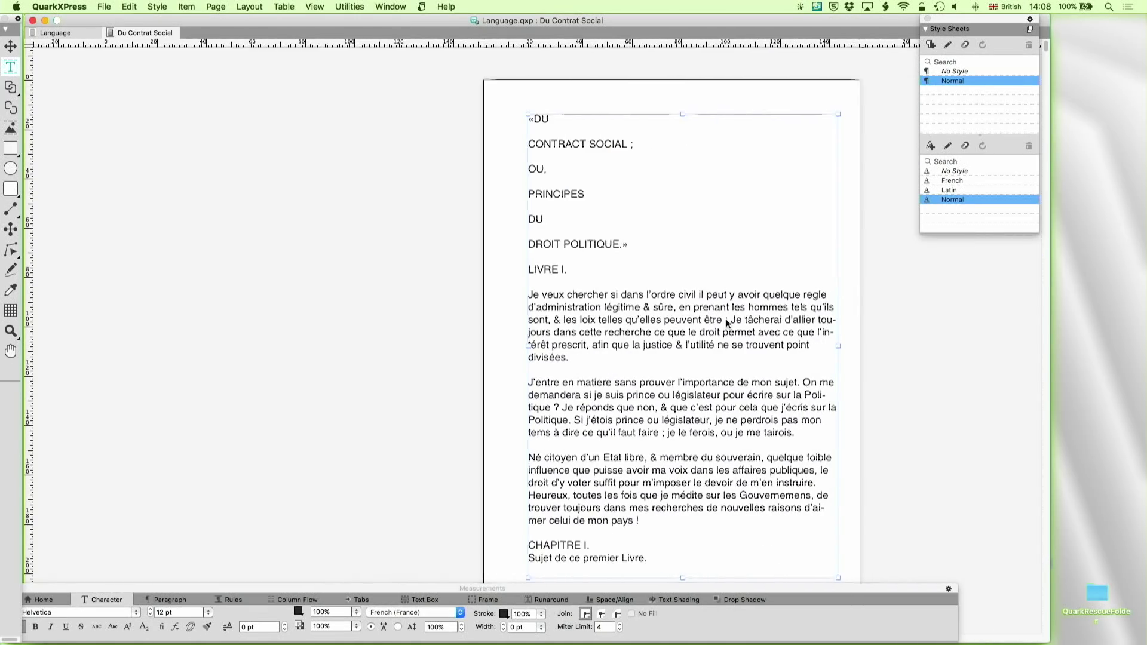
pyautogui.click(10, 330)
pyautogui.moveTo(510, 106); pyautogui.dragTo(643, 253)
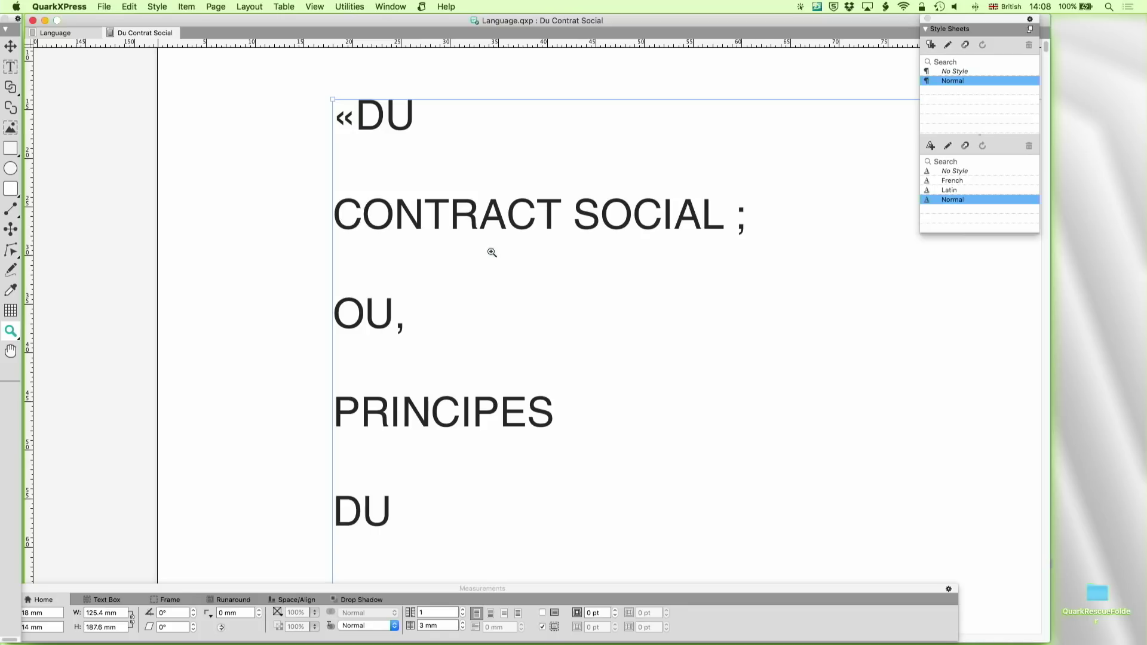
pyautogui.press('super+1')
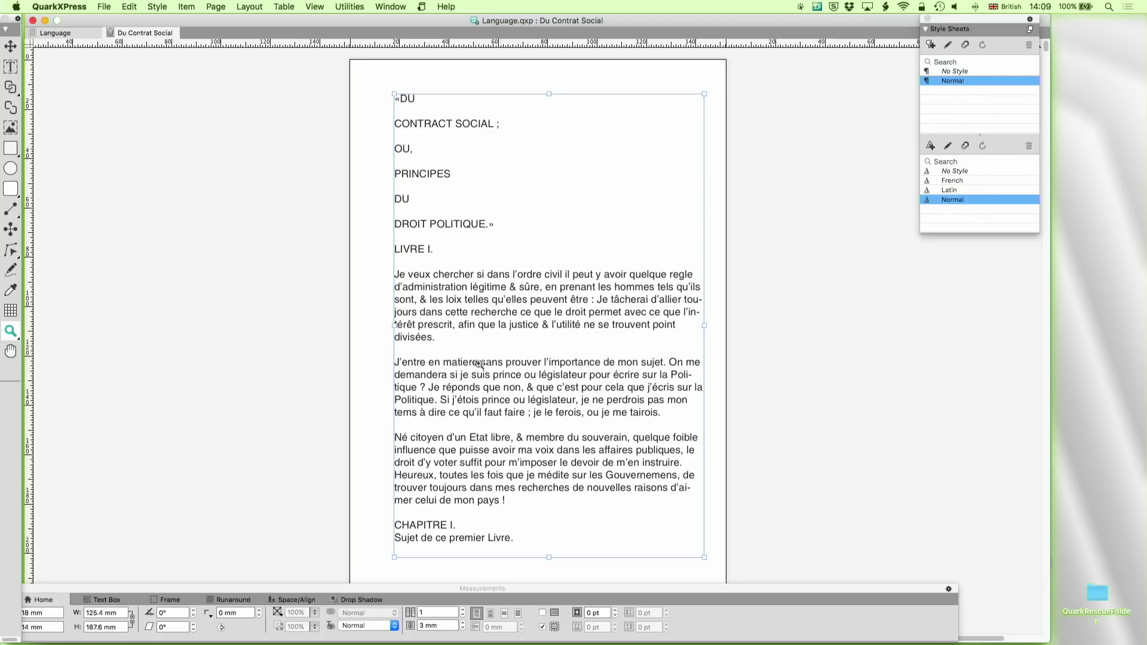
# Examine the apostrophes, punctuation spacing and hyphenation in the body paragraphs of the reimported French text.
pyautogui.moveTo(468, 364); pyautogui.dragTo(567, 443)
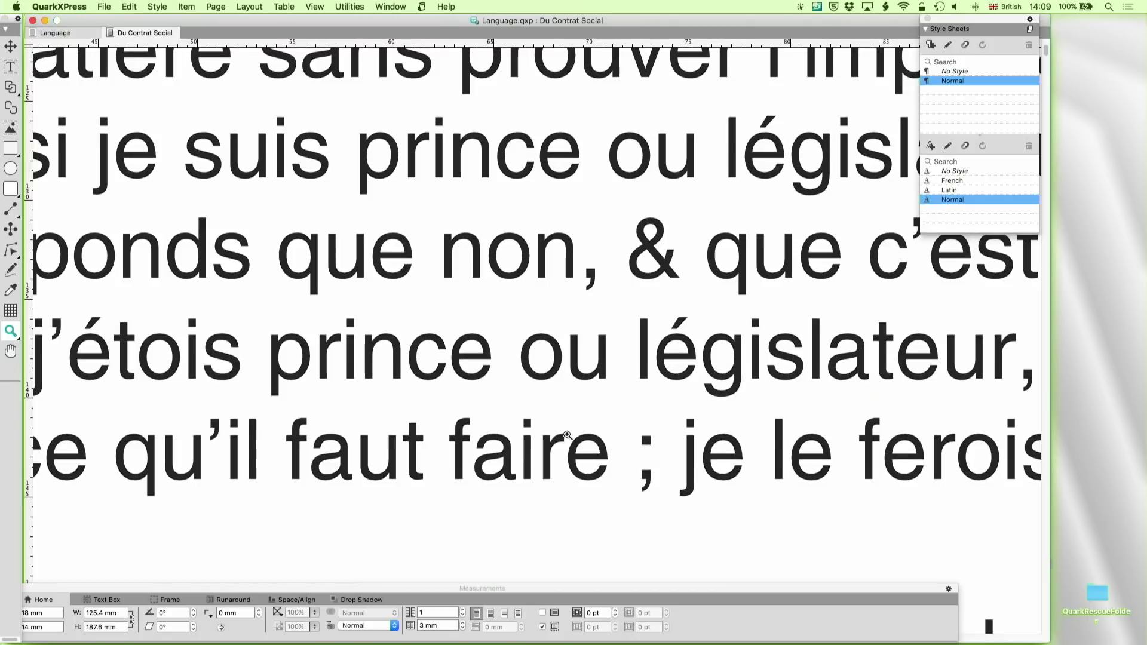
pyautogui.hscroll(5, 567, 444)
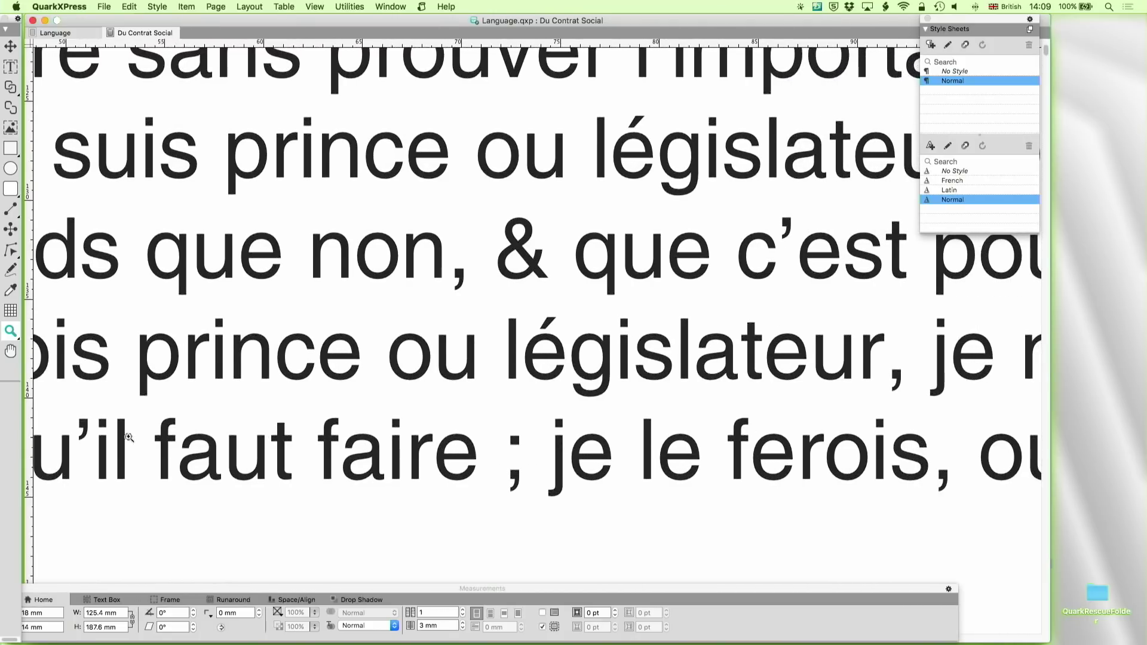
pyautogui.scroll(-3, 108, 406)
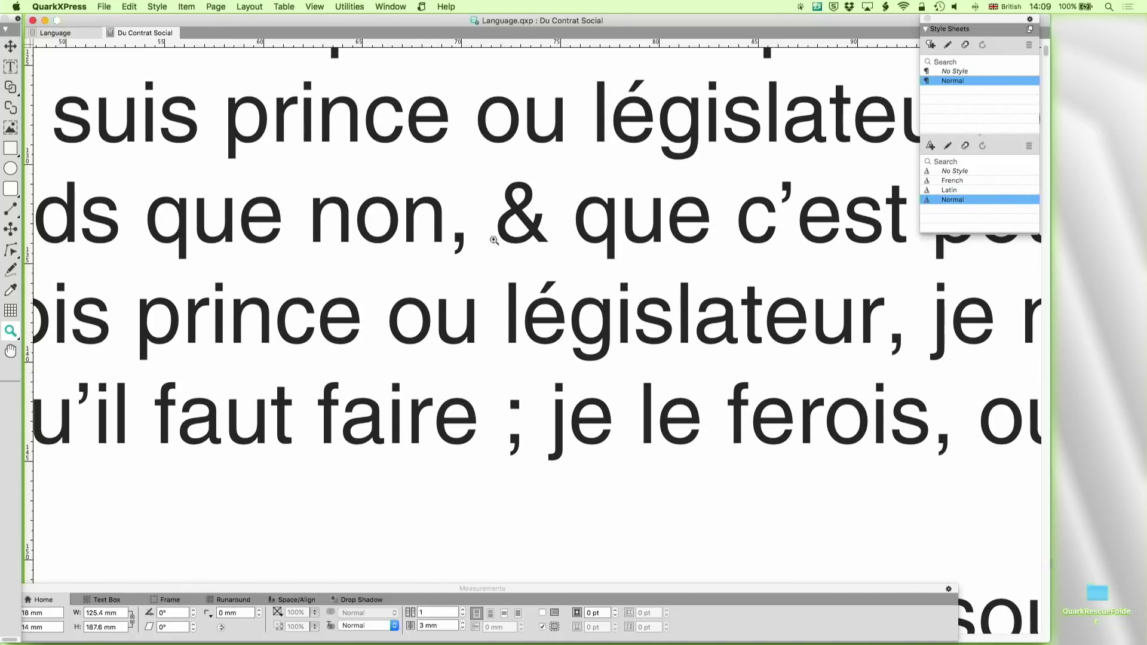
pyautogui.keyDown('alt'); pyautogui.click(532, 256); pyautogui.keyUp('alt')
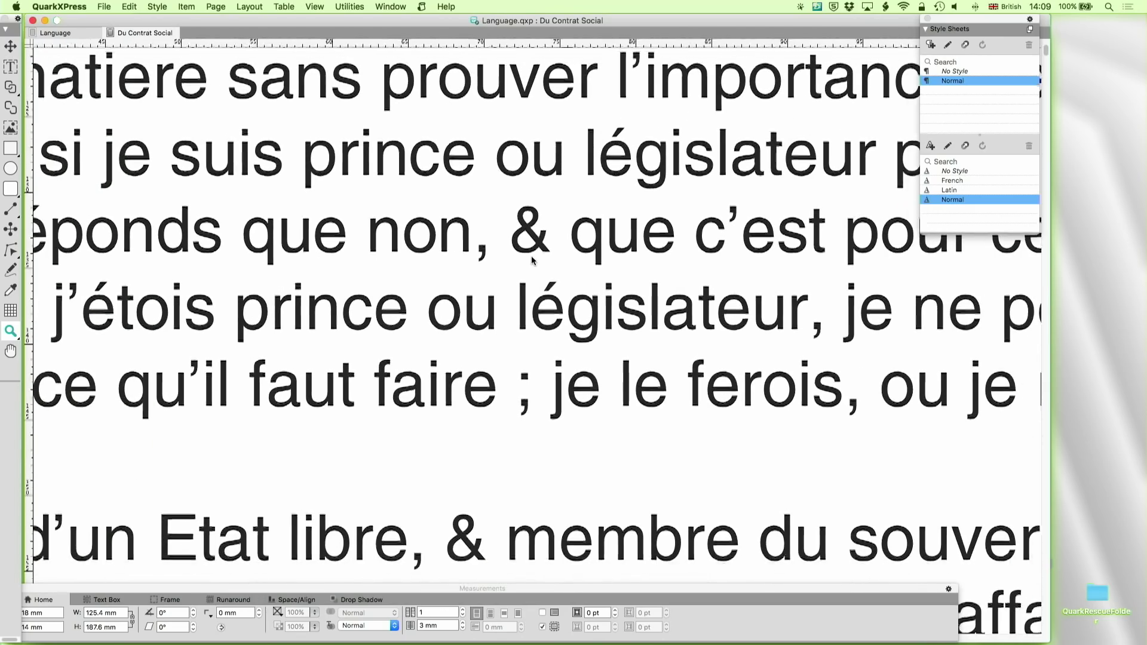
pyautogui.keyDown('alt'); pyautogui.click(532, 257); pyautogui.keyUp('alt')
pyautogui.keyDown('alt'); pyautogui.click(532, 259); pyautogui.keyUp('alt')
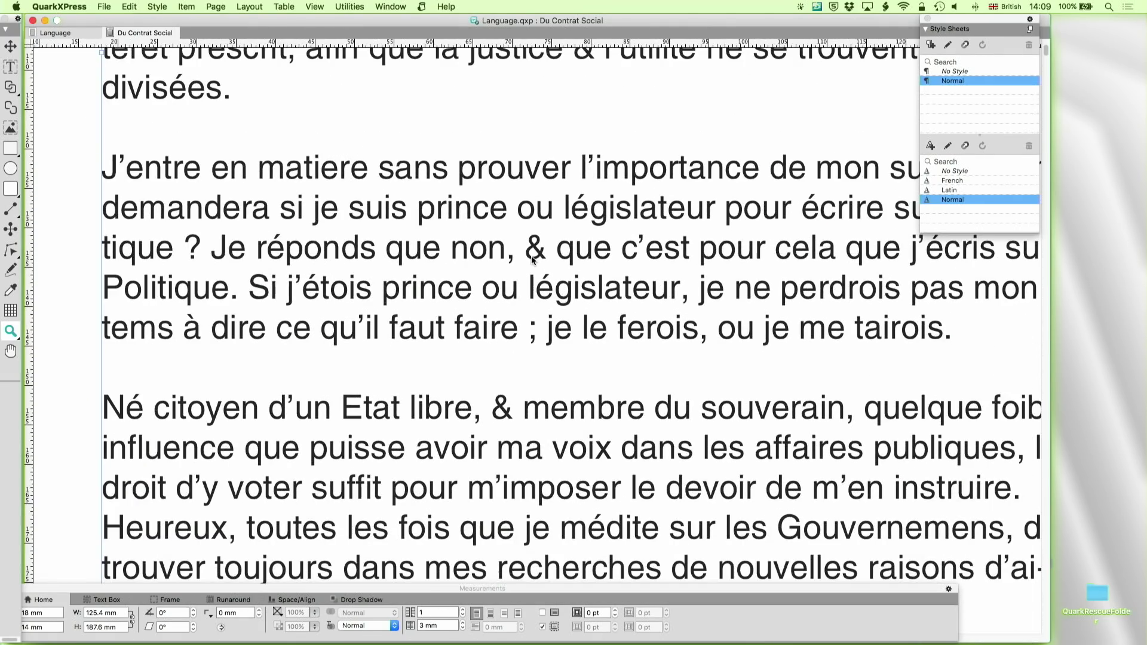
pyautogui.scroll(10, 532, 258)
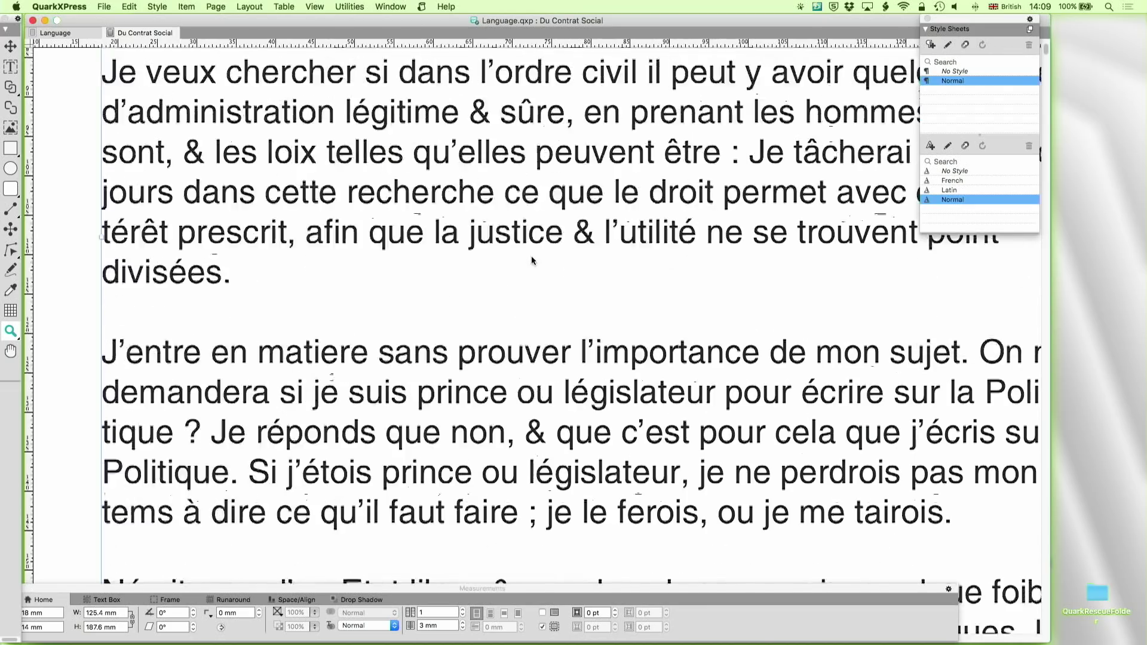
pyautogui.scroll(5, 532, 261)
pyautogui.scroll(-15, 532, 260)
pyautogui.scroll(-15, 532, 259)
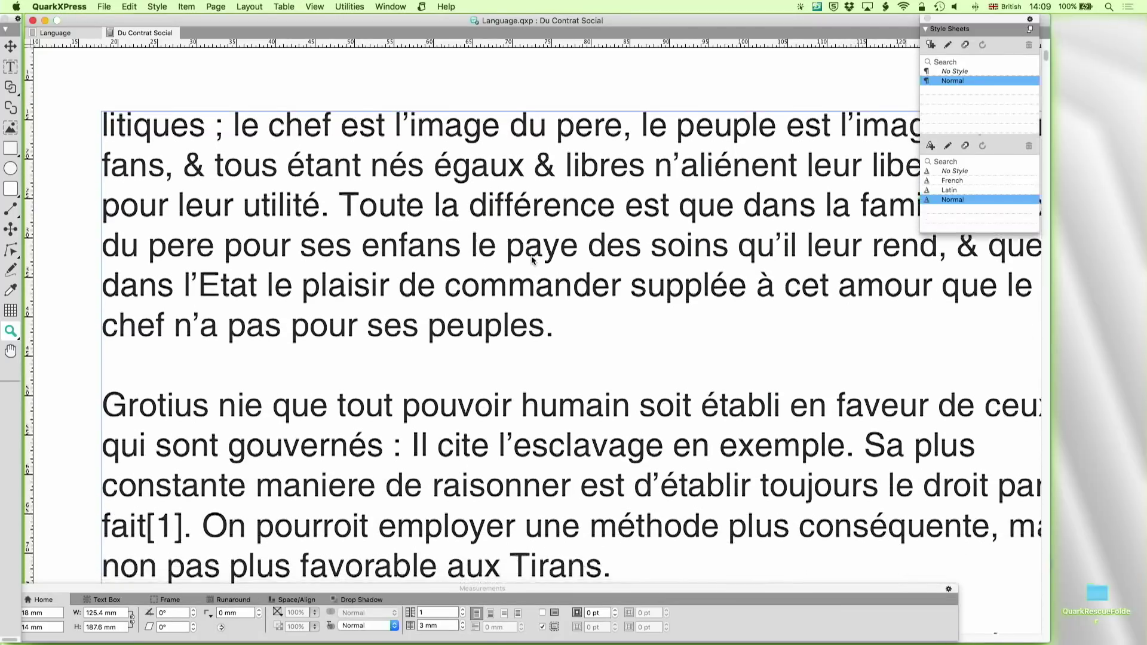
pyautogui.keyDown('alt'); pyautogui.click(532, 258); pyautogui.keyUp('alt')
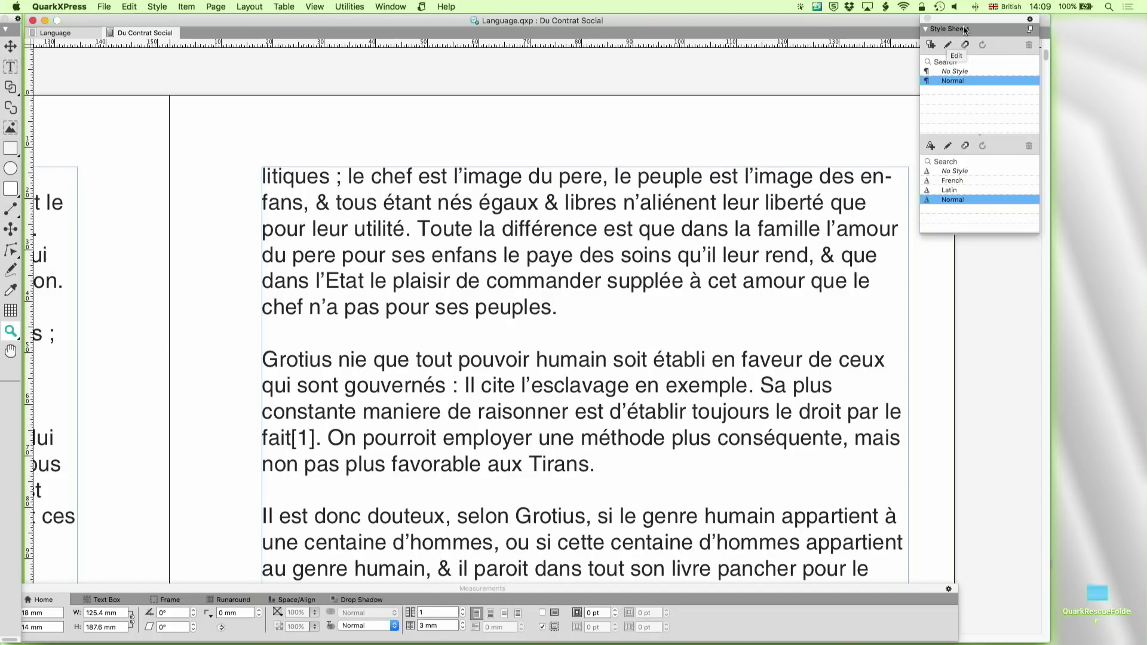
pyautogui.moveTo(968, 20); pyautogui.dragTo(1045, 27)
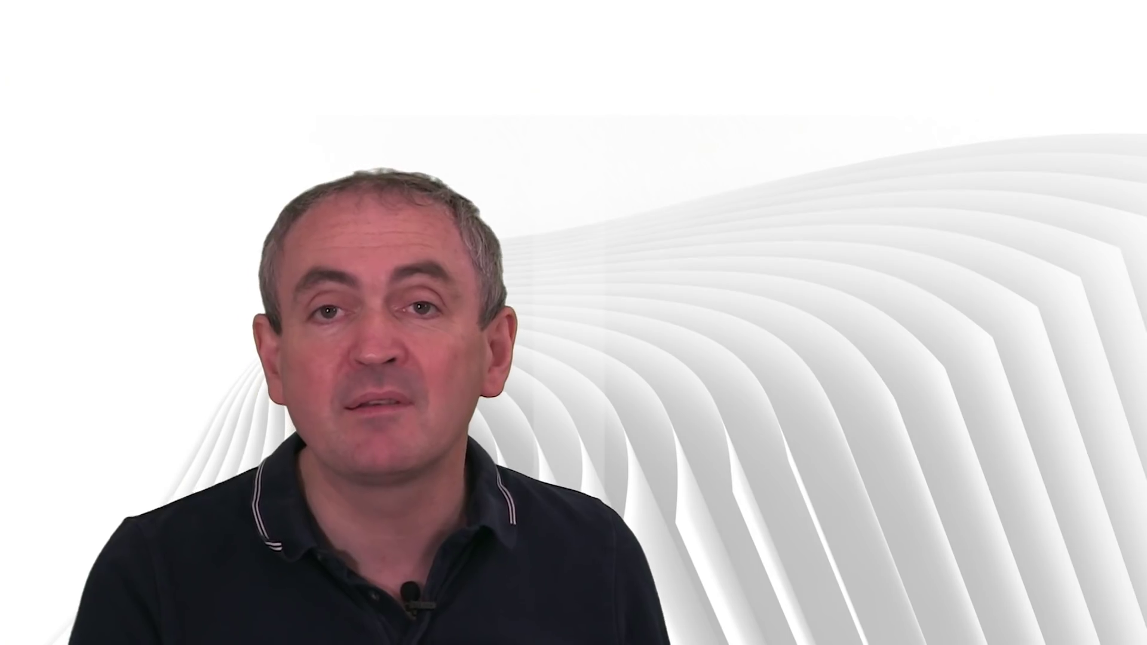